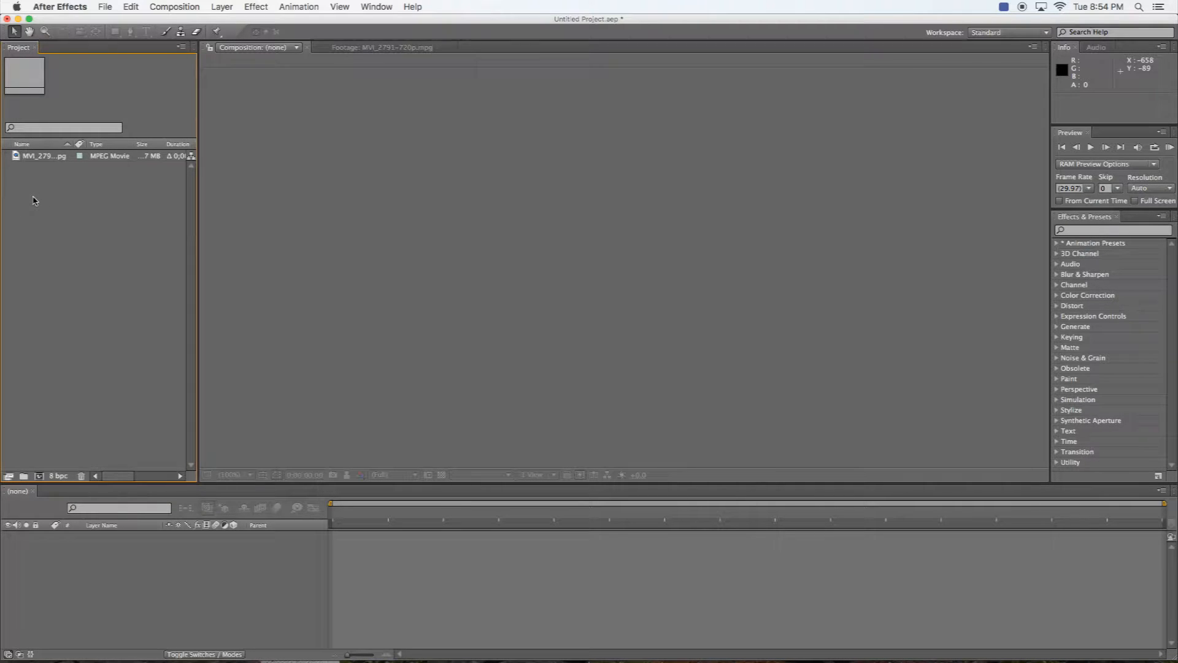
Step: Create a composition from the MVI_2791-720p.mpg footage and fit the whole frame in the viewer
{"action": "left_click", "coordinate": [17, 158]}
{"action": "left_click_drag", "start_coordinate": [15, 159], "coordinate": [179, 559]}
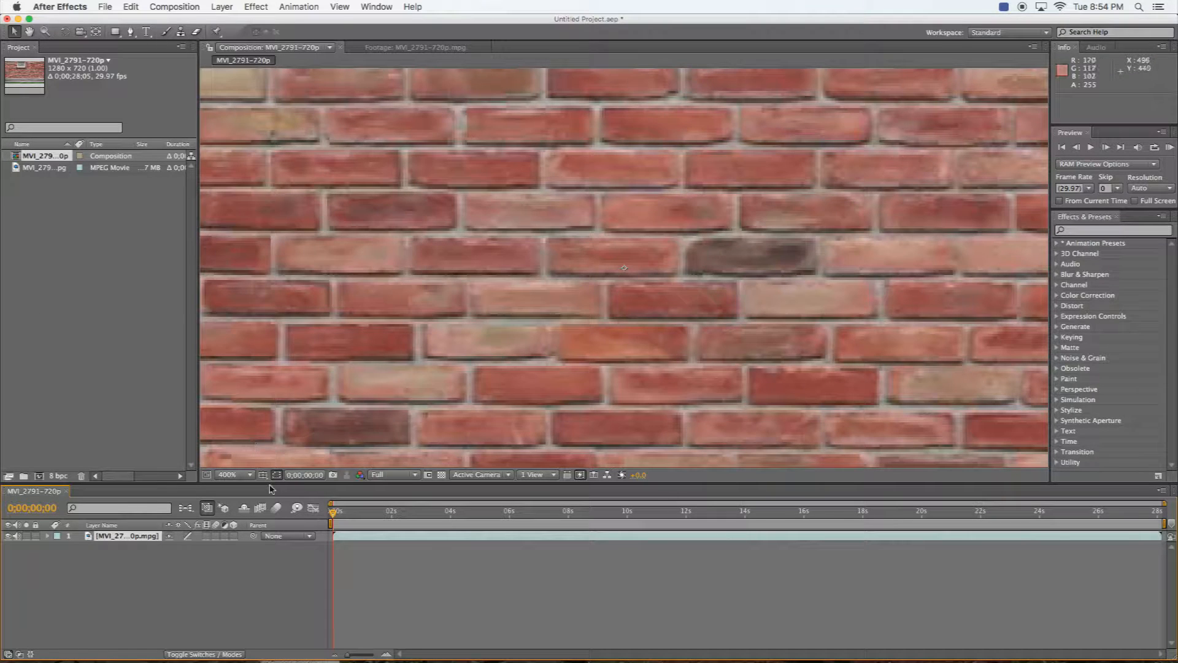
{"action": "left_click", "coordinate": [251, 477]}
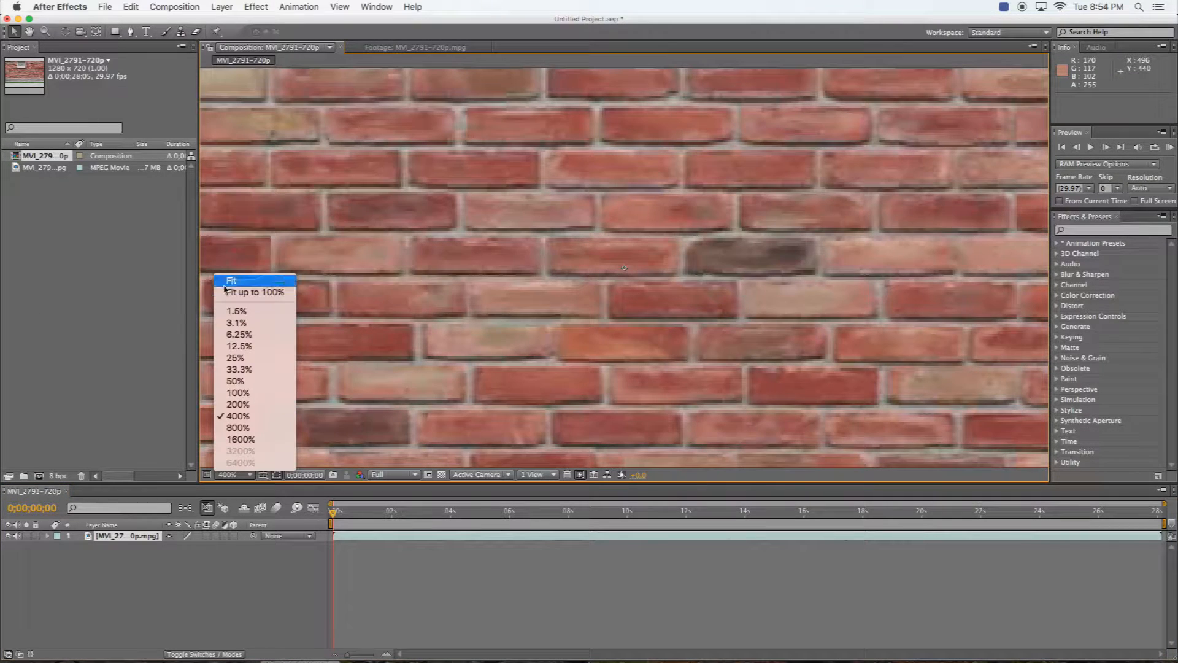
{"action": "left_click", "coordinate": [246, 275]}
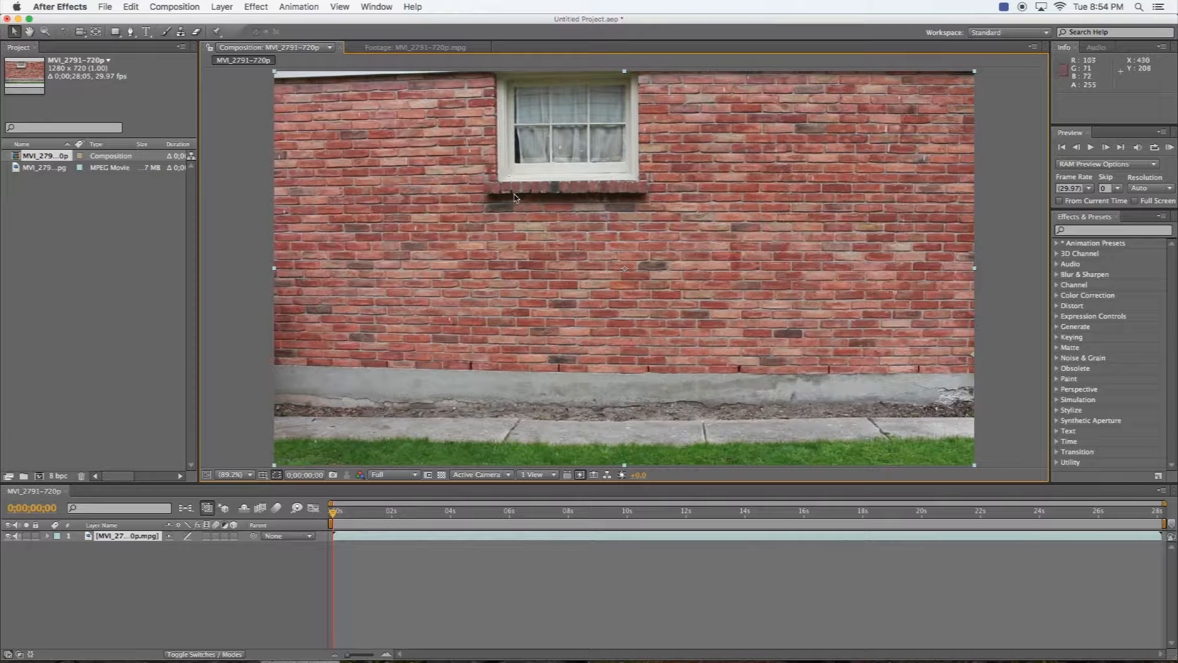
Step: Scrub through the footage and bring the current time to the man's jump, around 12 seconds
{"action": "left_click_drag", "start_coordinate": [335, 517], "coordinate": [1080, 519]}
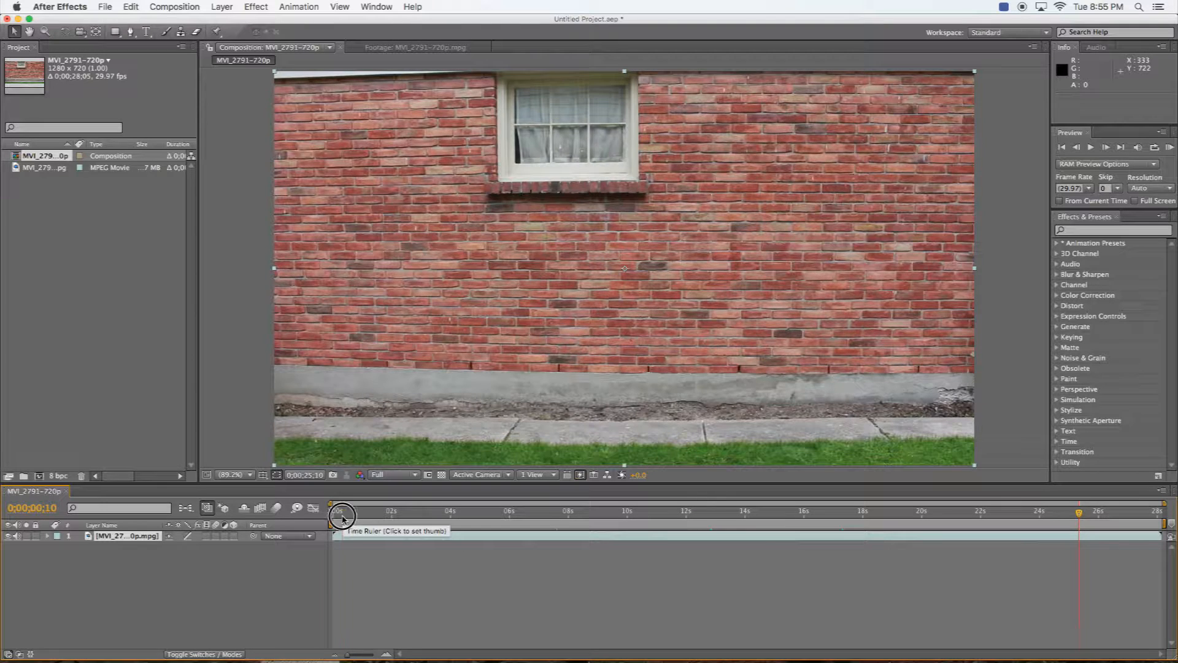
{"action": "left_click", "coordinate": [359, 517]}
{"action": "left_click_drag", "start_coordinate": [360, 521], "coordinate": [702, 515]}
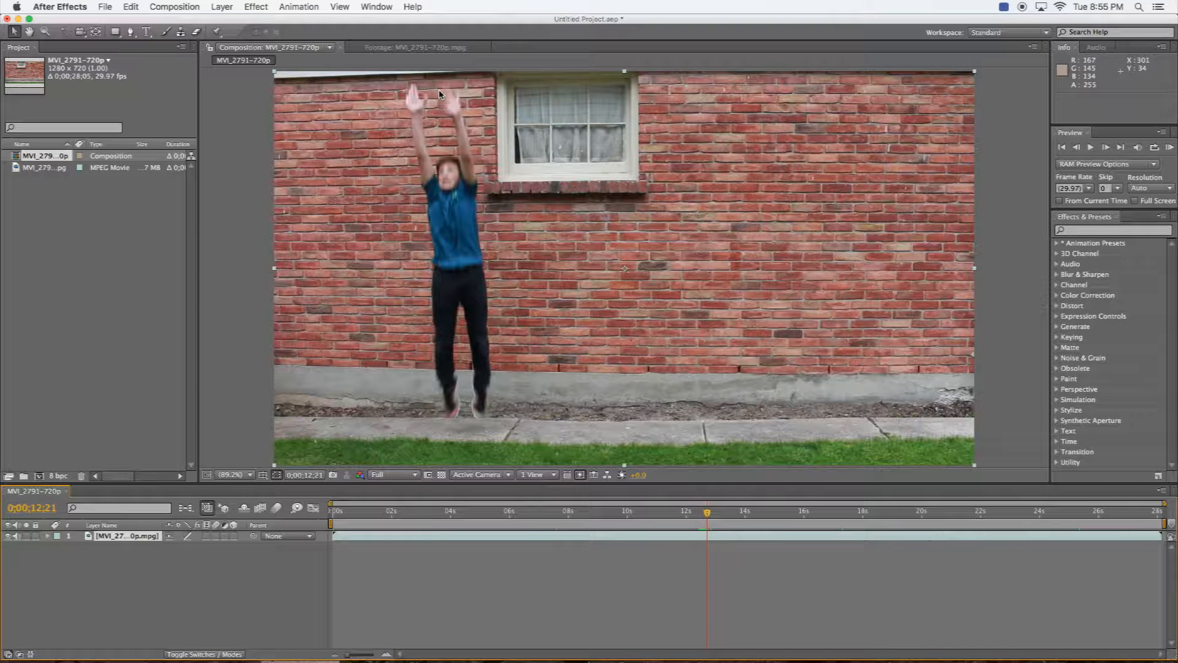
Step: Step frame by frame through the jump and park the current time at 0;00;12;21, with the feet off the ground
{"action": "key", "text": "Page_Down"}
{"action": "key", "text": "Page_Down"}
{"action": "key", "text": "Page_Down"}
{"action": "key", "text": "Page_Down"}
{"action": "key", "text": "Page_Down"}
{"action": "key", "text": "Page_Down"}
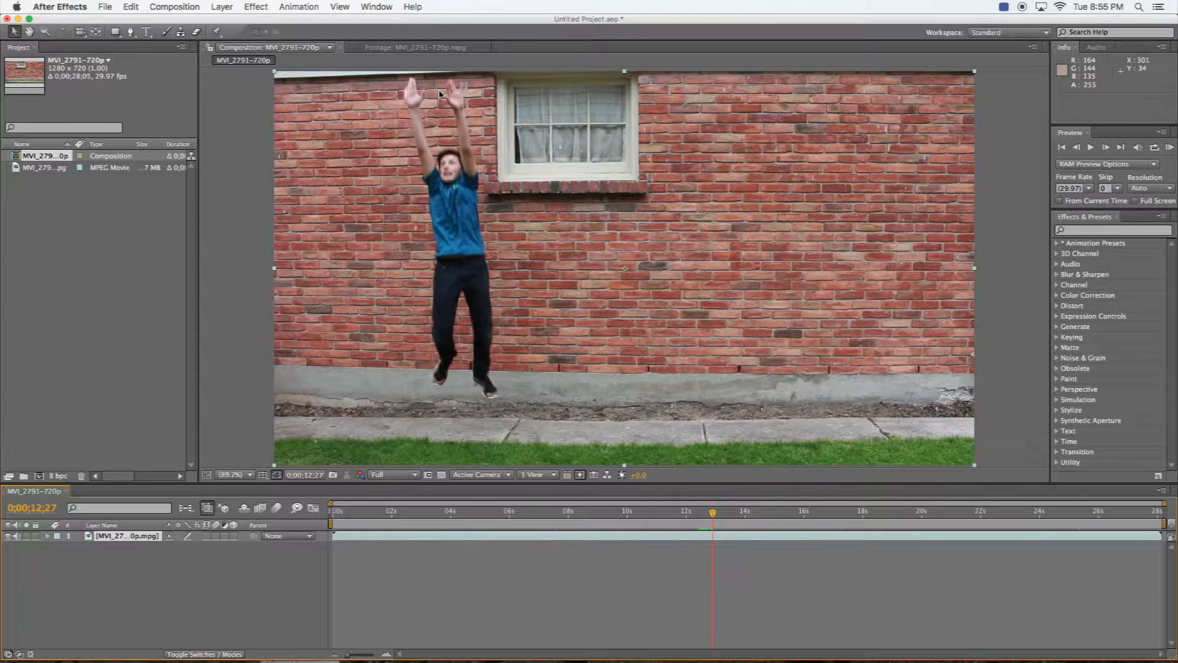
{"action": "key", "text": "Page_Up"}
{"action": "key", "text": "Page_Up"}
{"action": "key", "text": "Page_Up"}
{"action": "key", "text": "Page_Up"}
{"action": "key", "text": "Page_Up"}
{"action": "key", "text": "Page_Up"}
{"action": "key", "text": "Page_Up"}
{"action": "key", "text": "Page_Up"}
{"action": "key", "text": "Page_Up"}
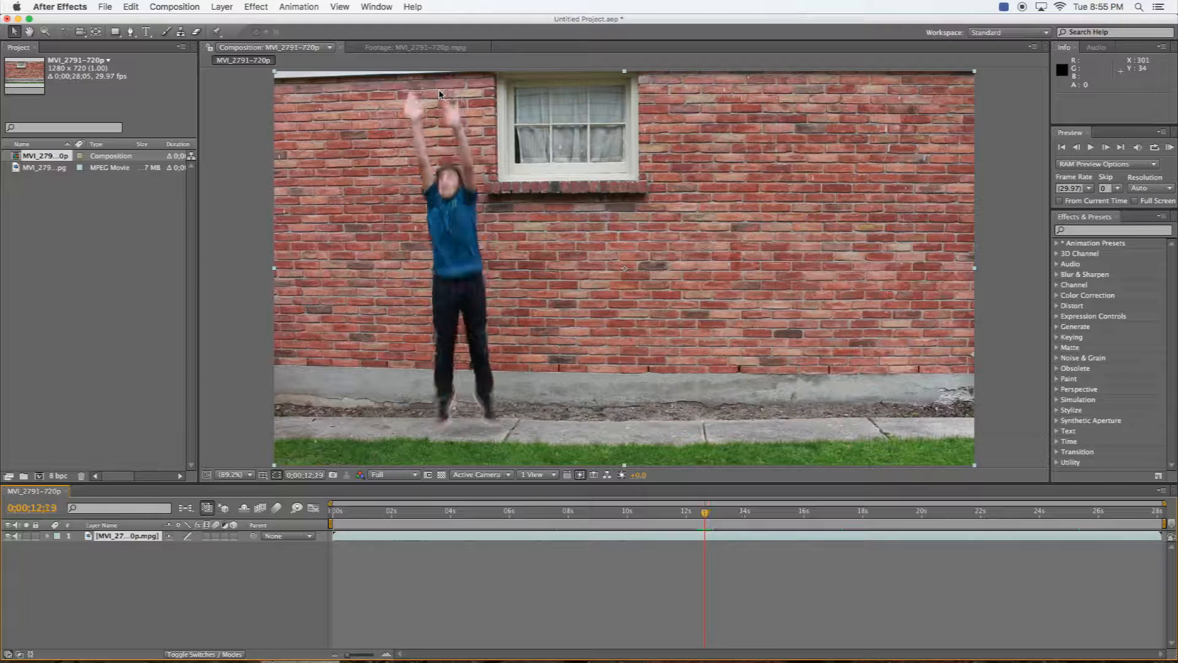
{"action": "key", "text": "Page_Down"}
{"action": "key", "text": "Page_Down"}
{"action": "key", "text": "Page_Down"}
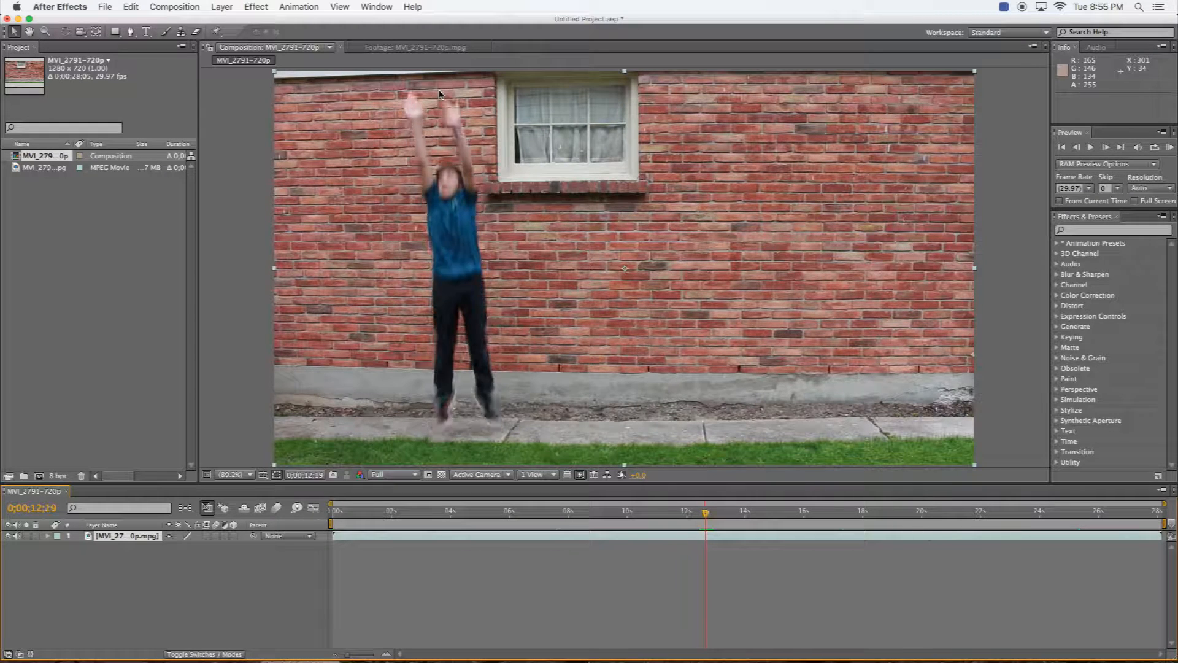
{"action": "key", "text": "Page_Up"}
{"action": "key", "text": "Page_Down"}
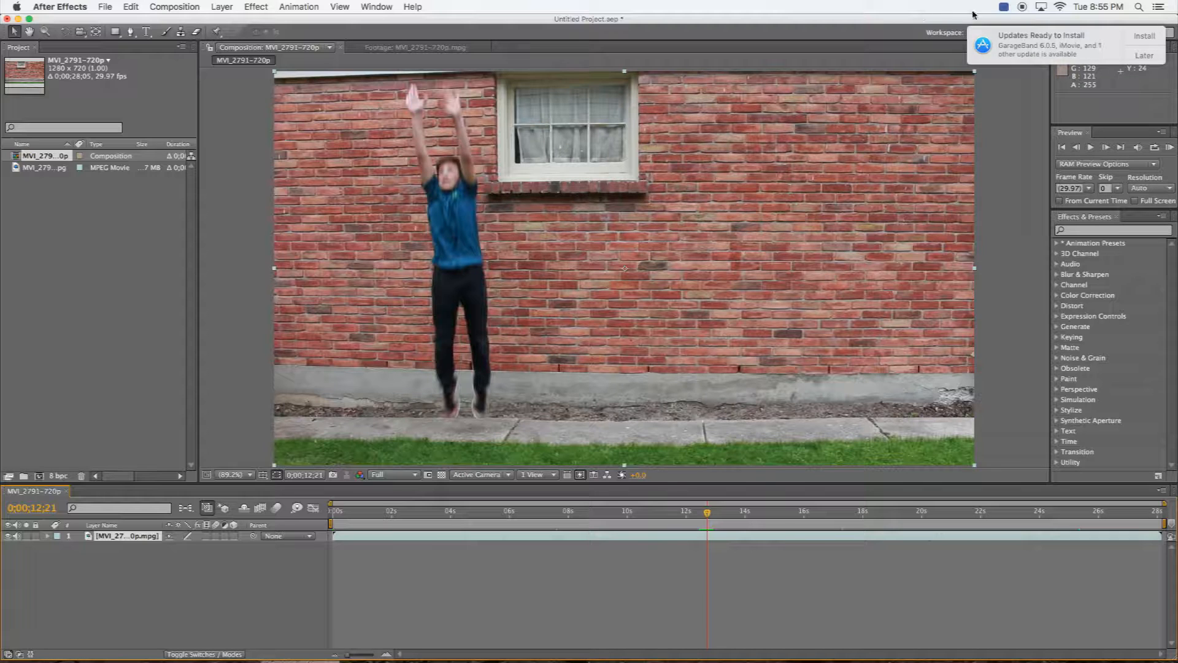
Step: Postpone the software update notification with the Remind Me Tomorrow option
{"action": "left_click", "coordinate": [1148, 56]}
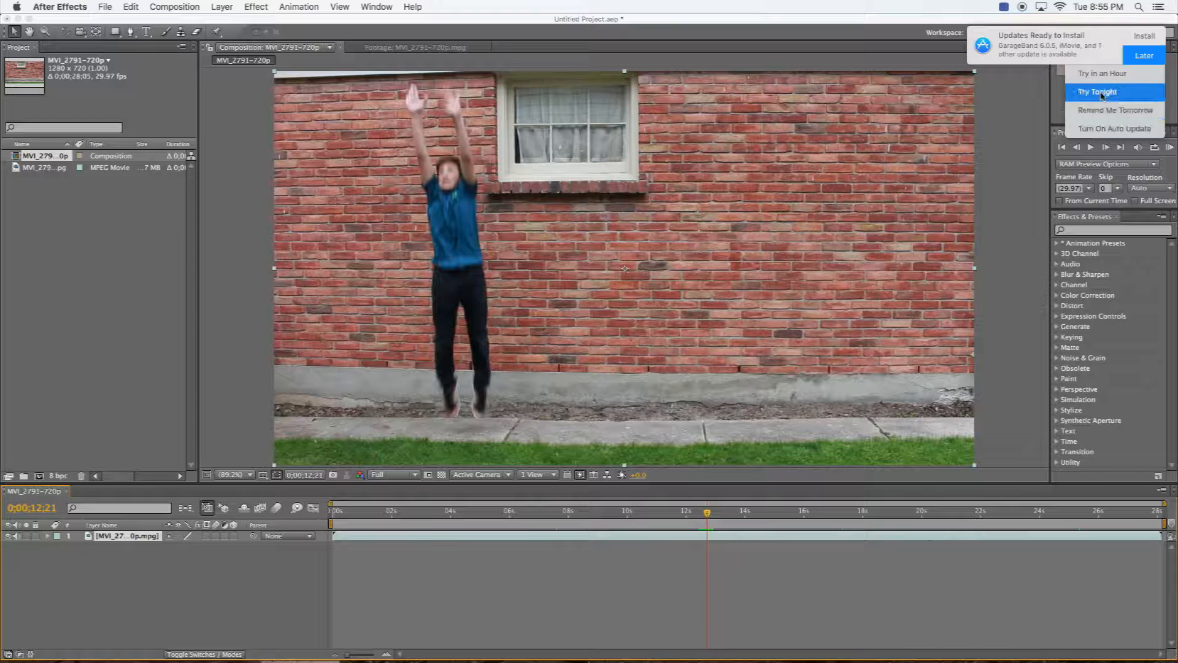
{"action": "left_click", "coordinate": [1102, 113]}
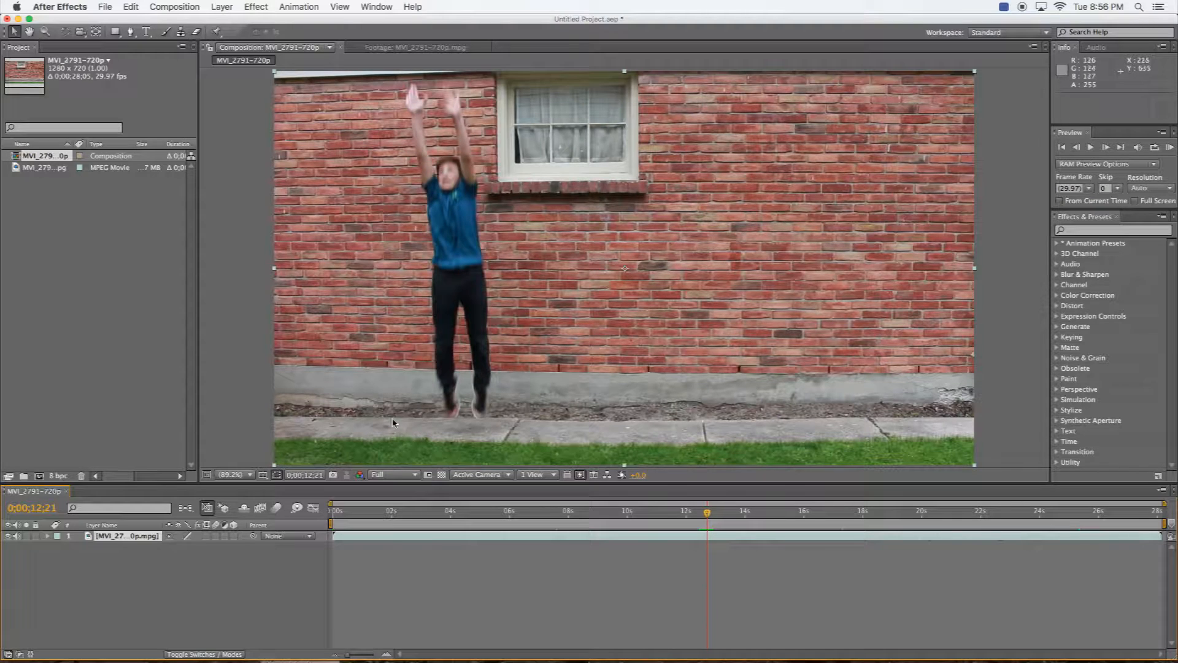
Step: Rename the footage layer "walking in" and trim its end to the current time at 0;00;12;21
{"action": "right_click", "coordinate": [136, 537]}
{"action": "left_click", "coordinate": [175, 650]}
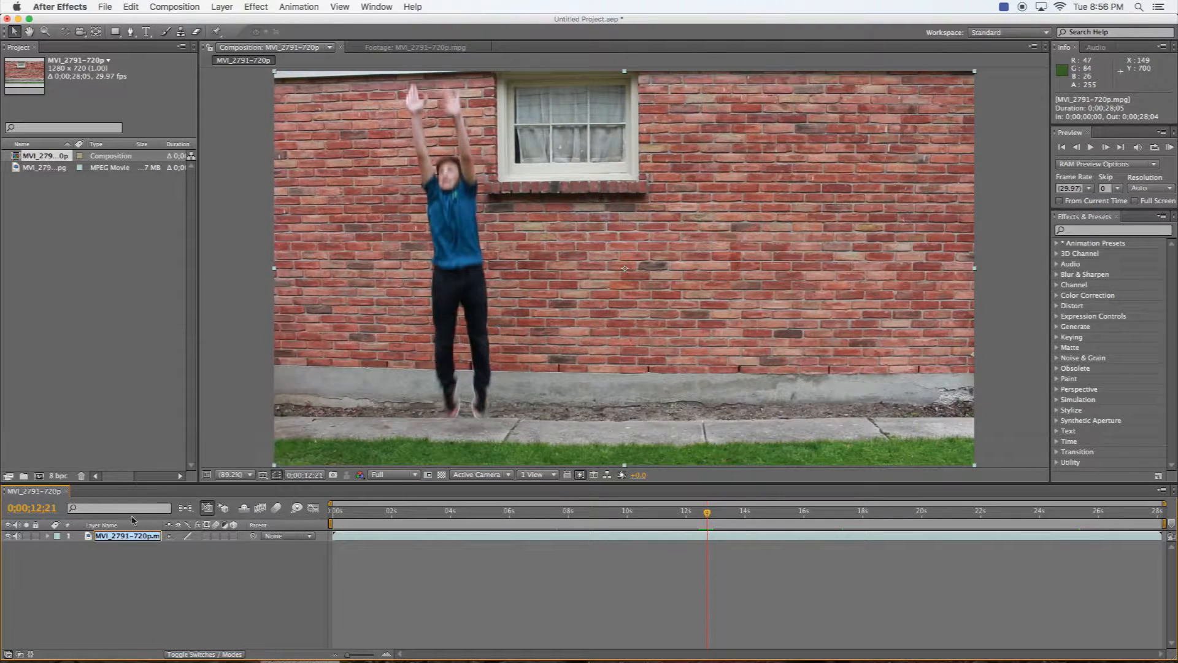
{"action": "type", "text": "walk"}
{"action": "key", "text": "Return"}
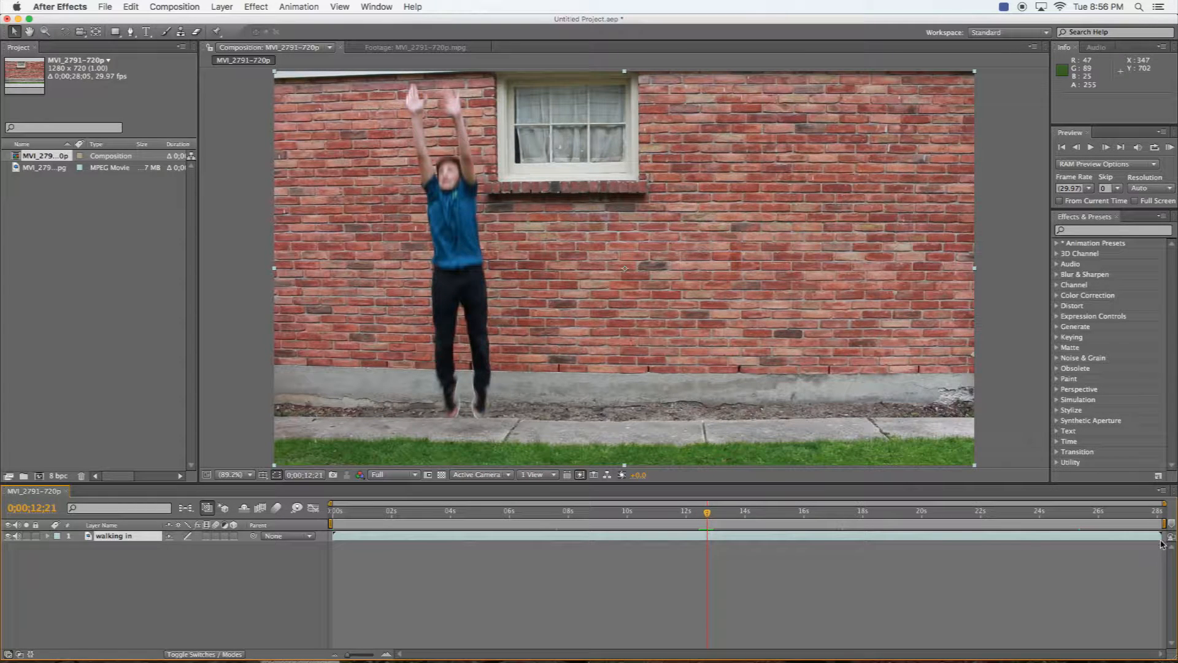
{"action": "left_click_drag", "start_coordinate": [1162, 543], "coordinate": [708, 543]}
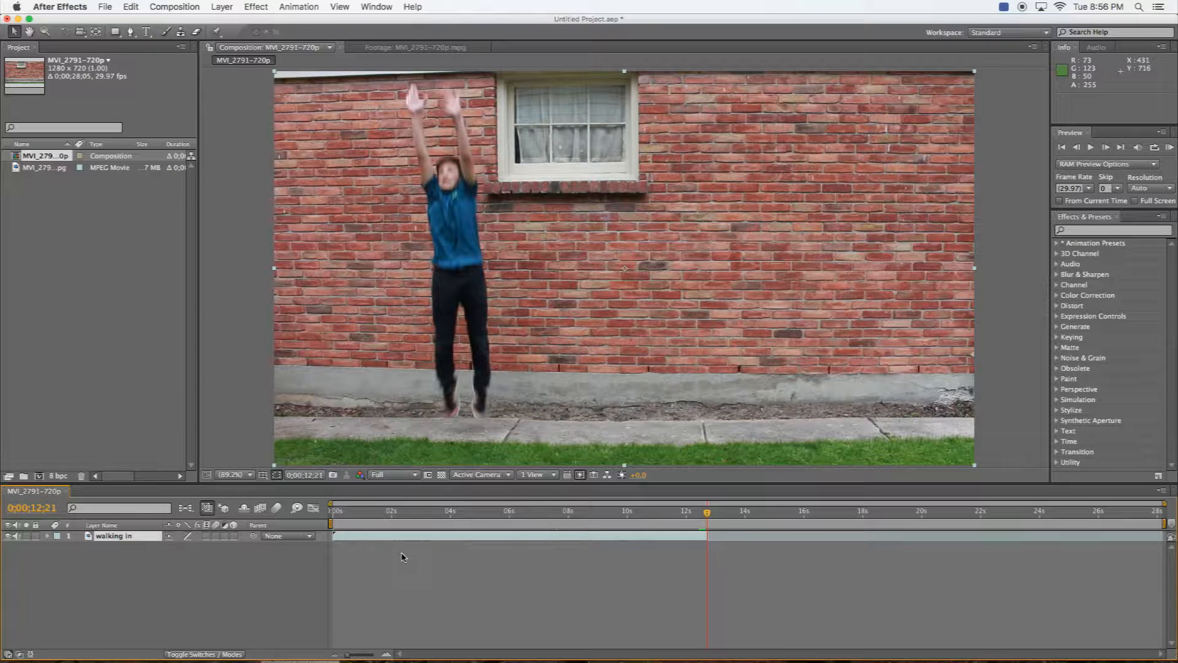
Step: Duplicate the "walking in" layer and rename the copy "flying up"
{"action": "key", "text": "super+d"}
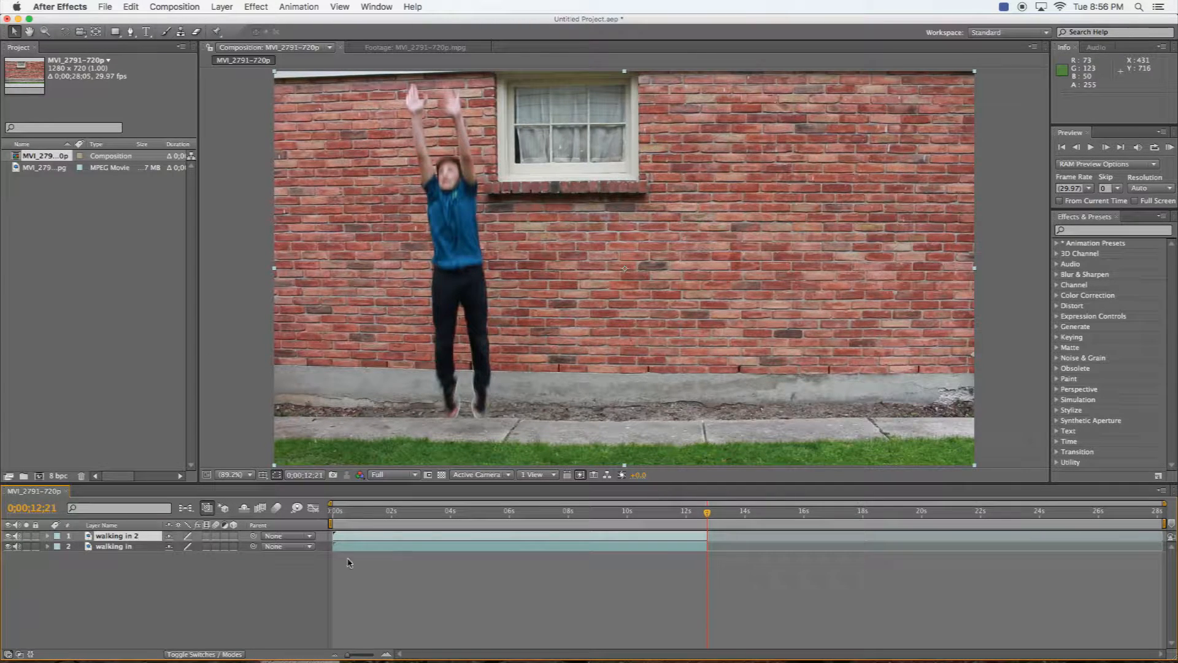
{"action": "left_click", "coordinate": [108, 540]}
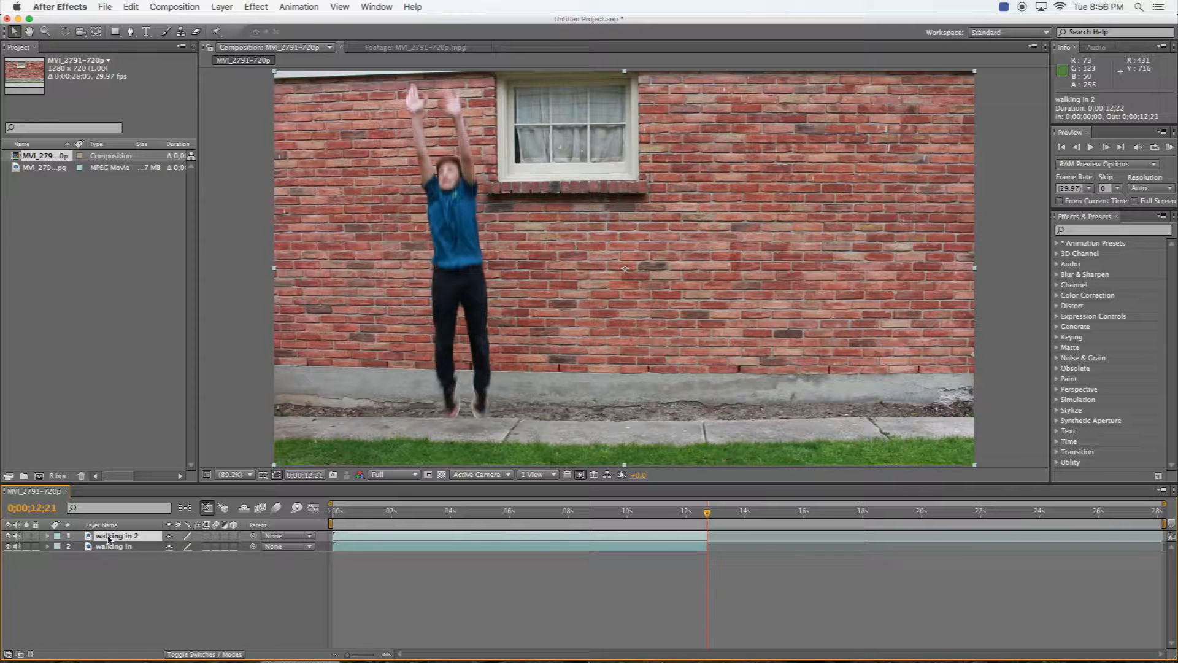
{"action": "right_click", "coordinate": [108, 540]}
{"action": "left_click", "coordinate": [130, 649]}
{"action": "type", "text": "fl"}
{"action": "key", "text": "Return"}
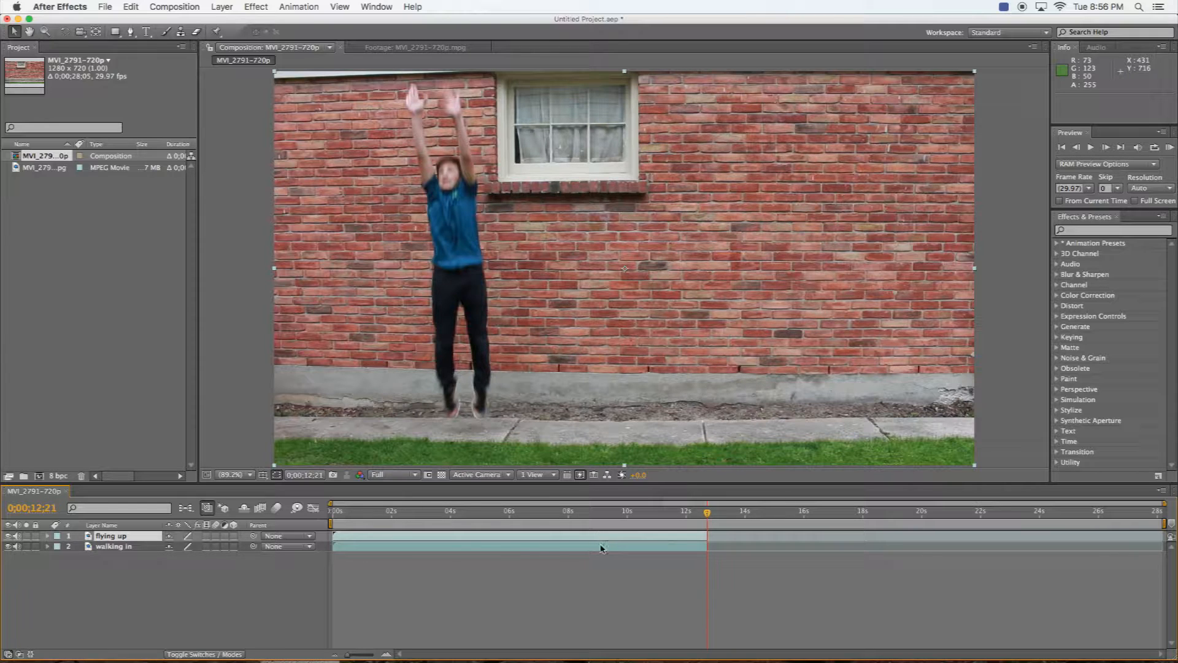
Step: Freeze the "flying up" layer on the current frame and place it from 0;00;12;20 to 0;00;16;17 in the timeline
{"action": "right_click", "coordinate": [629, 539]}
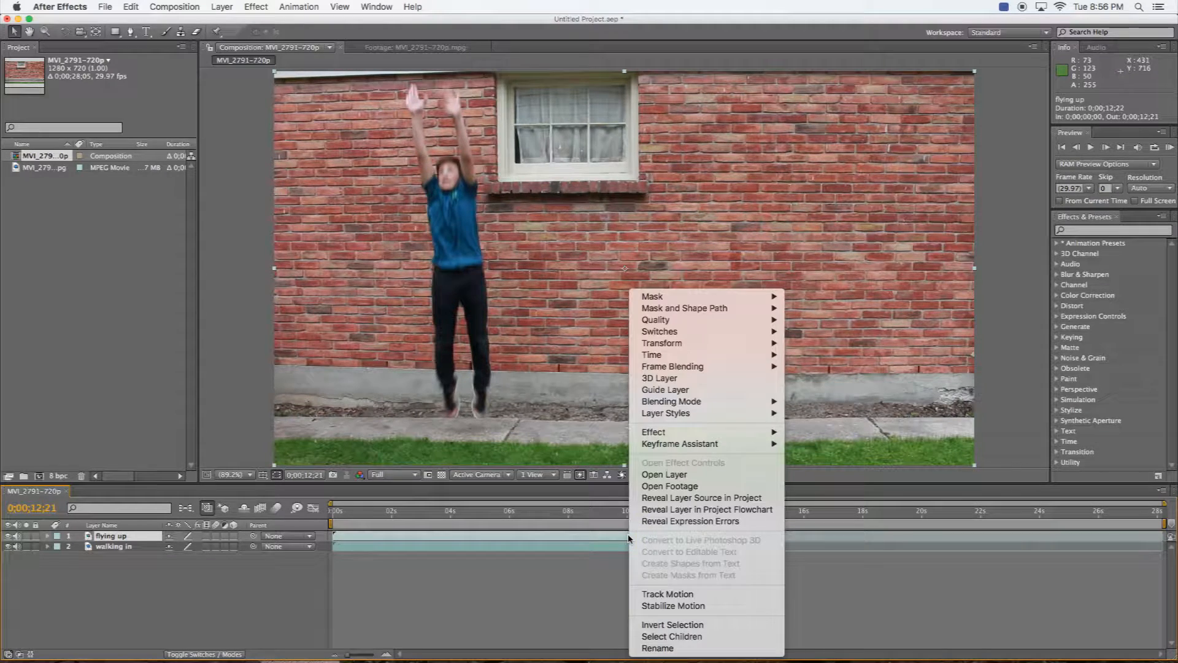
{"action": "mouse_move", "coordinate": [657, 357]}
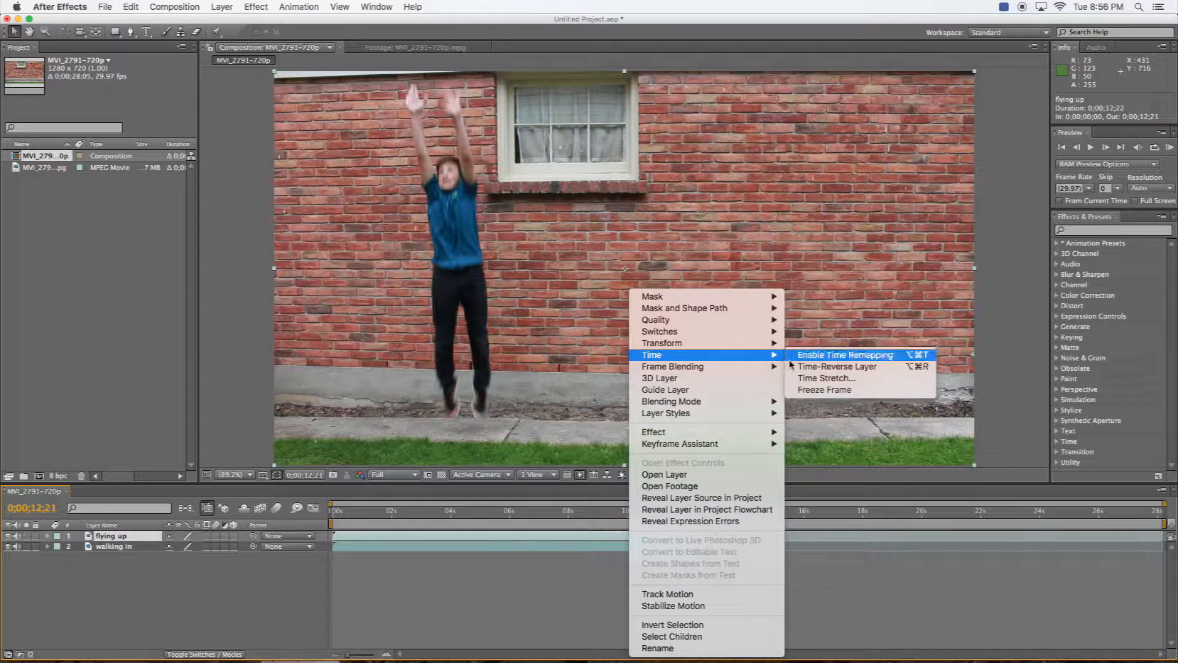
{"action": "left_click", "coordinate": [824, 390]}
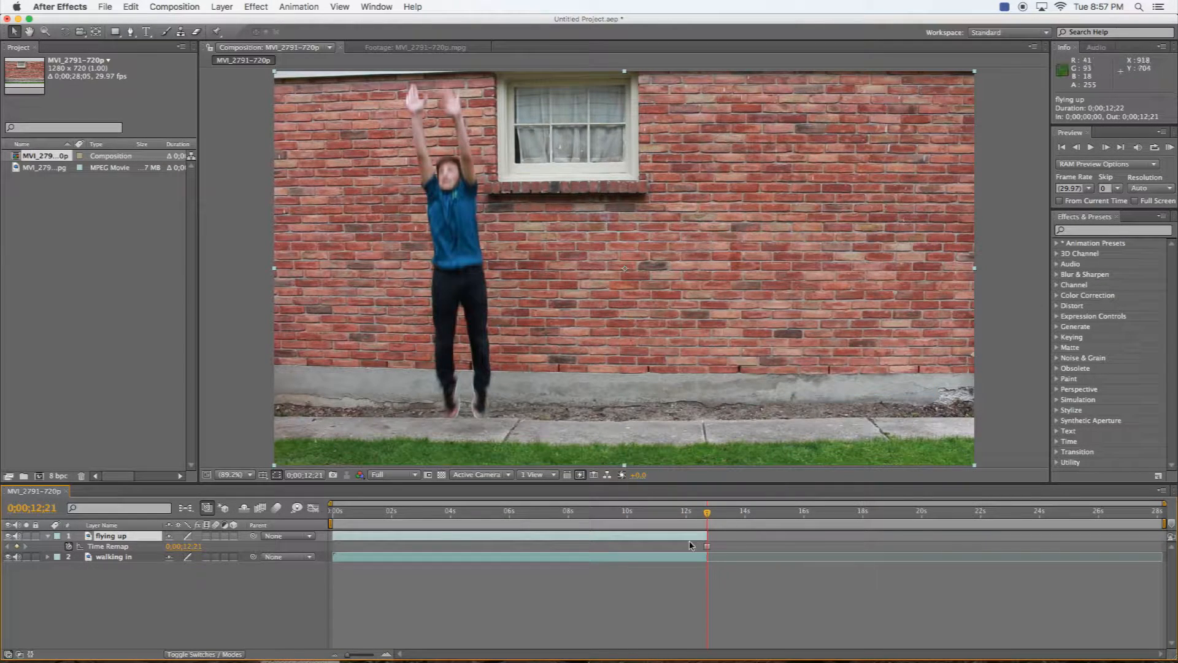
{"action": "left_click_drag", "start_coordinate": [333, 536], "coordinate": [724, 544]}
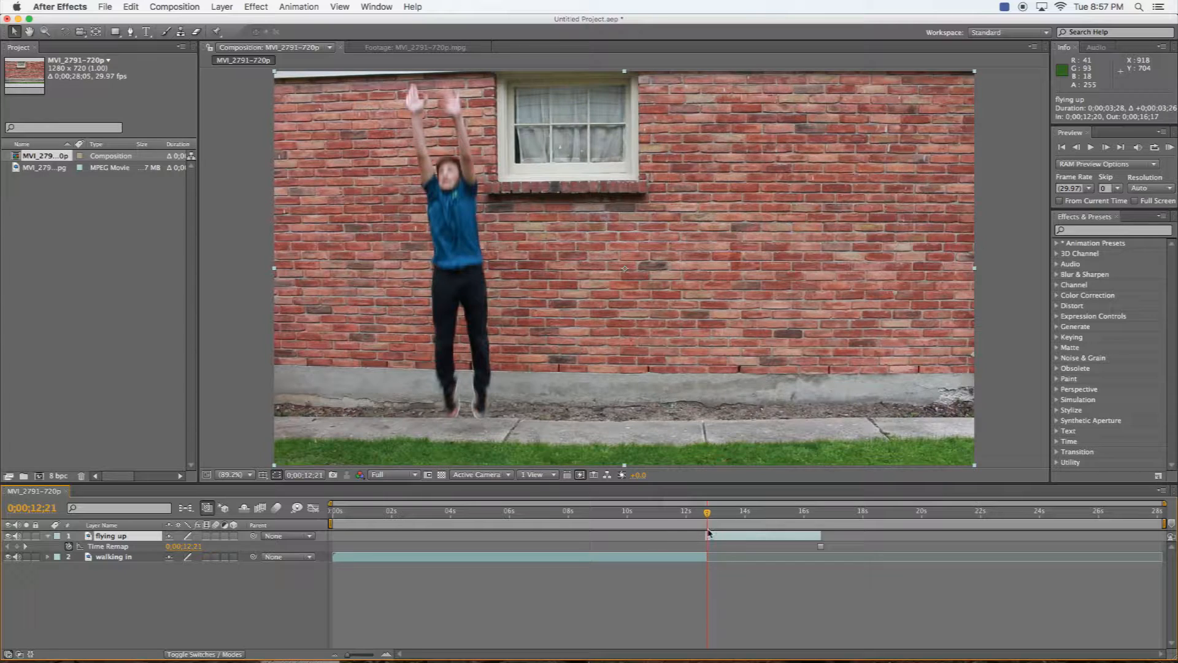
Step: Move the current time to 0;00;13;03 within the frozen layer and activate the Pen tool
{"action": "left_click_drag", "start_coordinate": [515, 515], "coordinate": [719, 517]}
{"action": "left_click", "coordinate": [130, 31]}
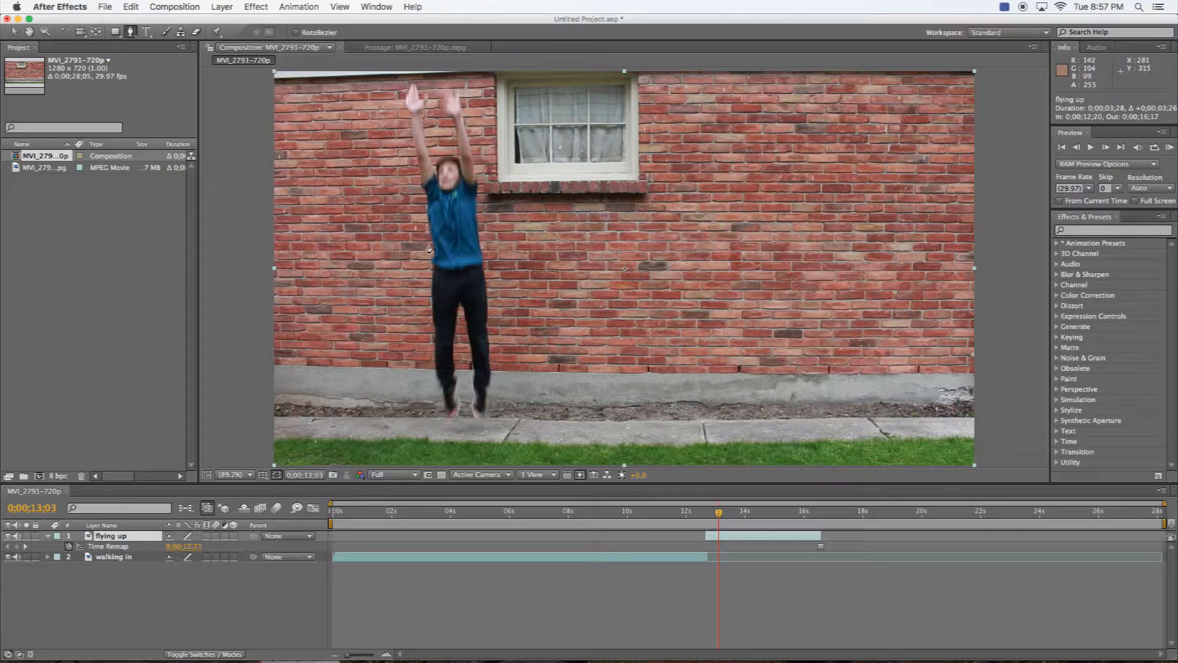
Step: Draw a rough closed mask with six vertices around the jumping man on the "flying up" layer
{"action": "left_click_drag", "start_coordinate": [428, 245], "coordinate": [421, 222]}
{"action": "left_click_drag", "start_coordinate": [409, 183], "coordinate": [415, 149]}
{"action": "left_click_drag", "start_coordinate": [446, 111], "coordinate": [462, 113]}
{"action": "left_click_drag", "start_coordinate": [489, 197], "coordinate": [493, 221]}
{"action": "left_click_drag", "start_coordinate": [503, 286], "coordinate": [501, 313]}
{"action": "left_click_drag", "start_coordinate": [485, 359], "coordinate": [444, 342]}
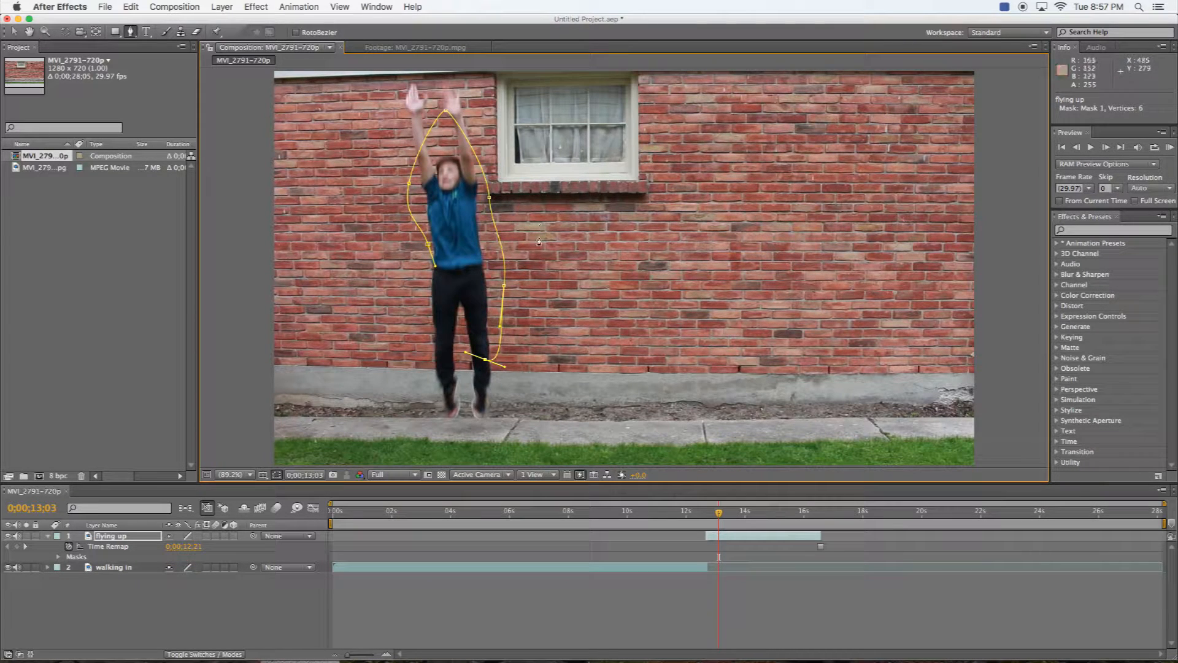
{"action": "left_click_drag", "start_coordinate": [428, 245], "coordinate": [426, 238]}
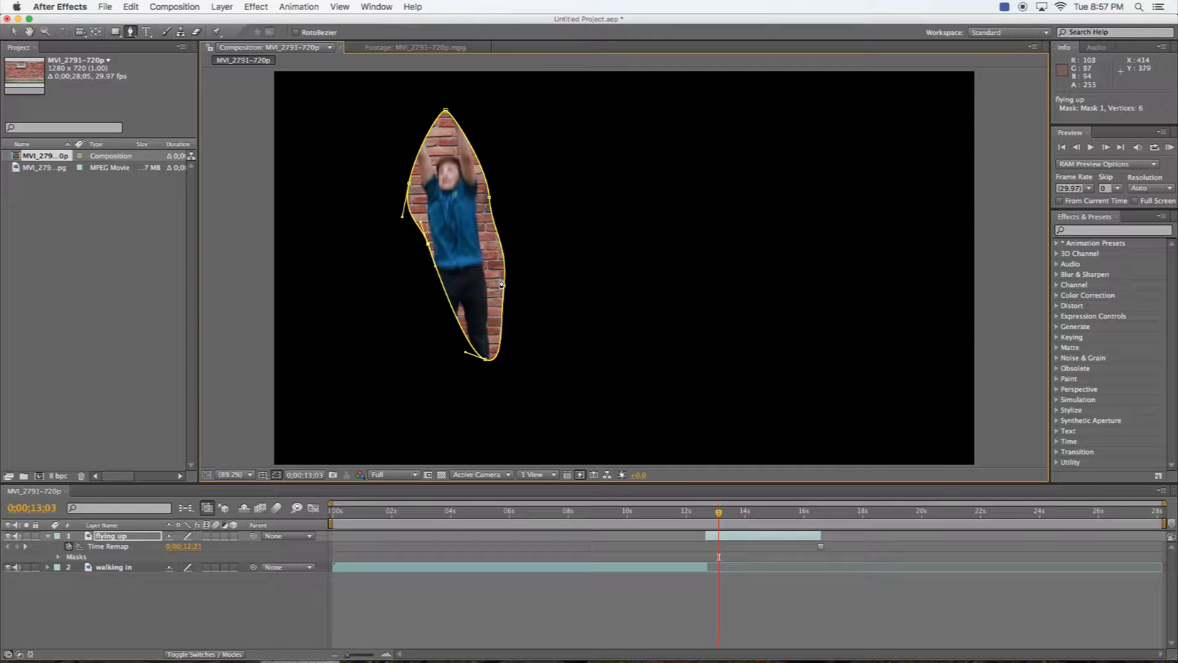
Step: Undo the rough mask completely, back to the unmasked "flying up" layer
{"action": "key", "text": "super+z"}
{"action": "key", "text": "super+z"}
{"action": "key", "text": "super+z"}
{"action": "key", "text": "super+z"}
{"action": "key", "text": "super+z"}
{"action": "key", "text": "super+z"}
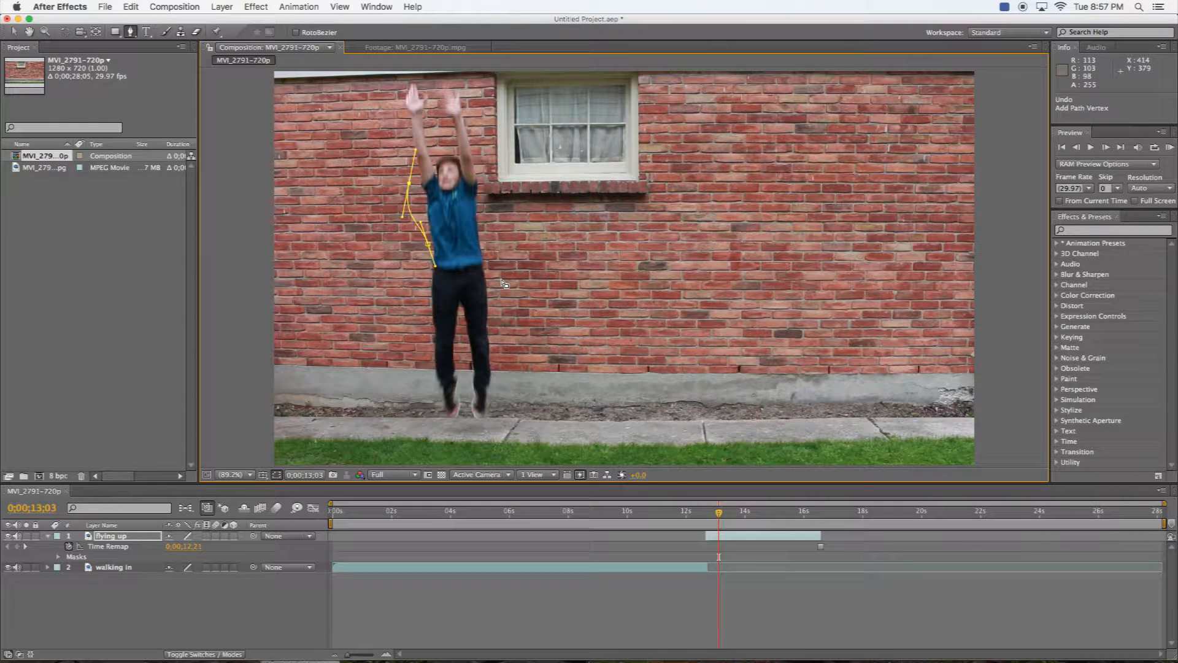
{"action": "key", "text": "super+z"}
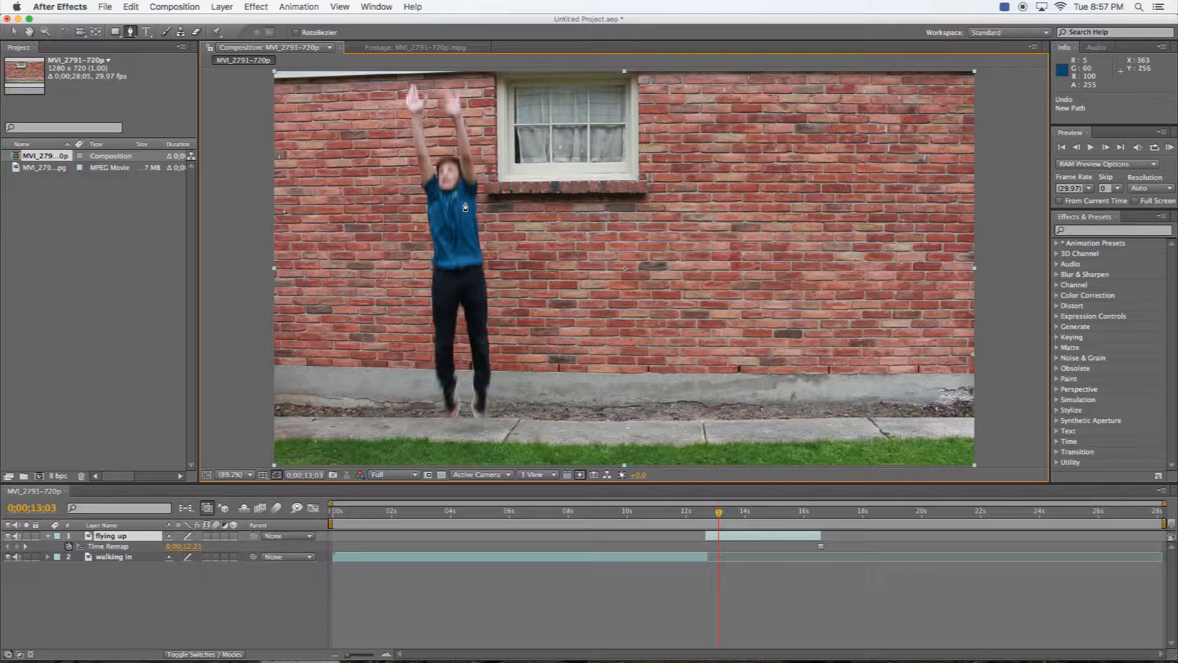
Step: Start a precise Pen mask on the "flying up" layer, tracing up the image-left edge of the man's blue shirt at 400% zoom
{"action": "scroll", "coordinate": [443, 206], "scroll_direction": "down", "scroll_amount": 1}
{"action": "scroll", "coordinate": [441, 207], "scroll_direction": "up", "scroll_amount": 2}
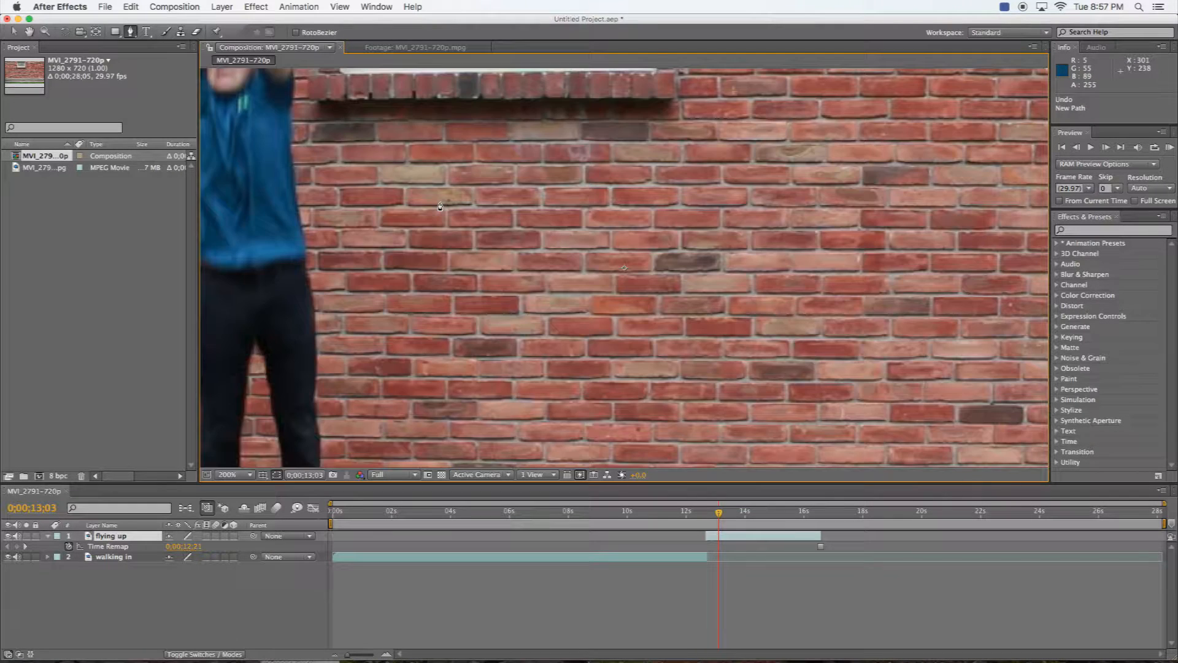
{"action": "scroll", "coordinate": [440, 207], "scroll_direction": "up", "scroll_amount": 1}
{"action": "left_click_drag", "start_coordinate": [303, 209], "coordinate": [716, 294]}
{"action": "left_click_drag", "start_coordinate": [382, 250], "coordinate": [628, 319]}
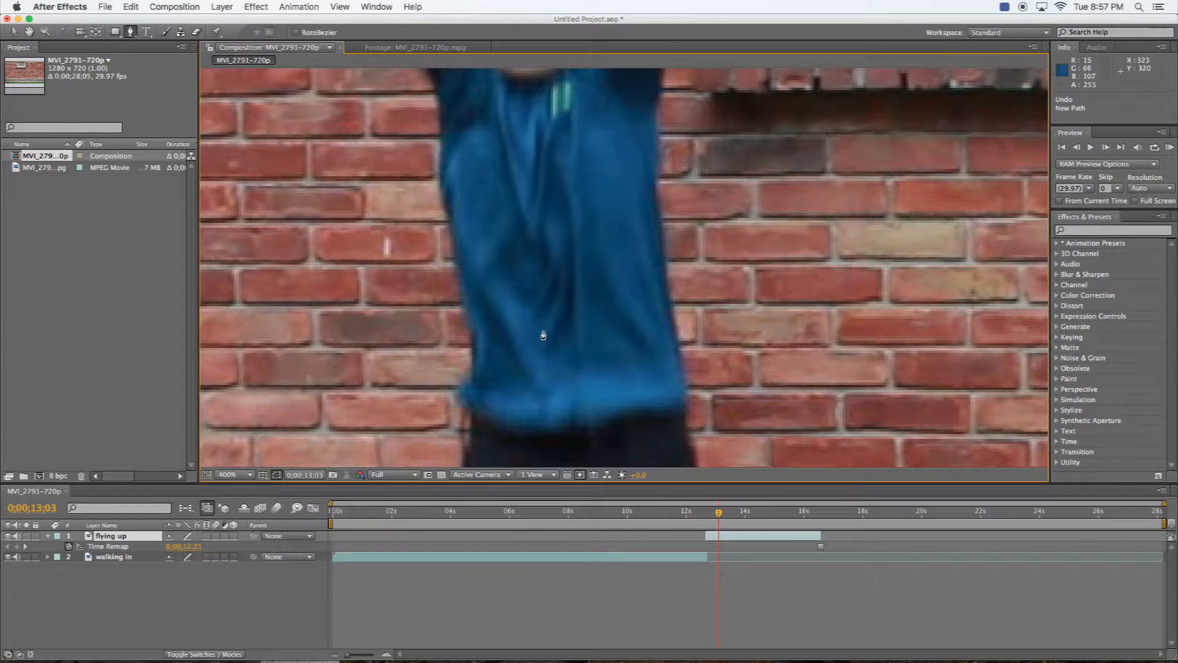
{"action": "left_click_drag", "start_coordinate": [472, 320], "coordinate": [471, 306]}
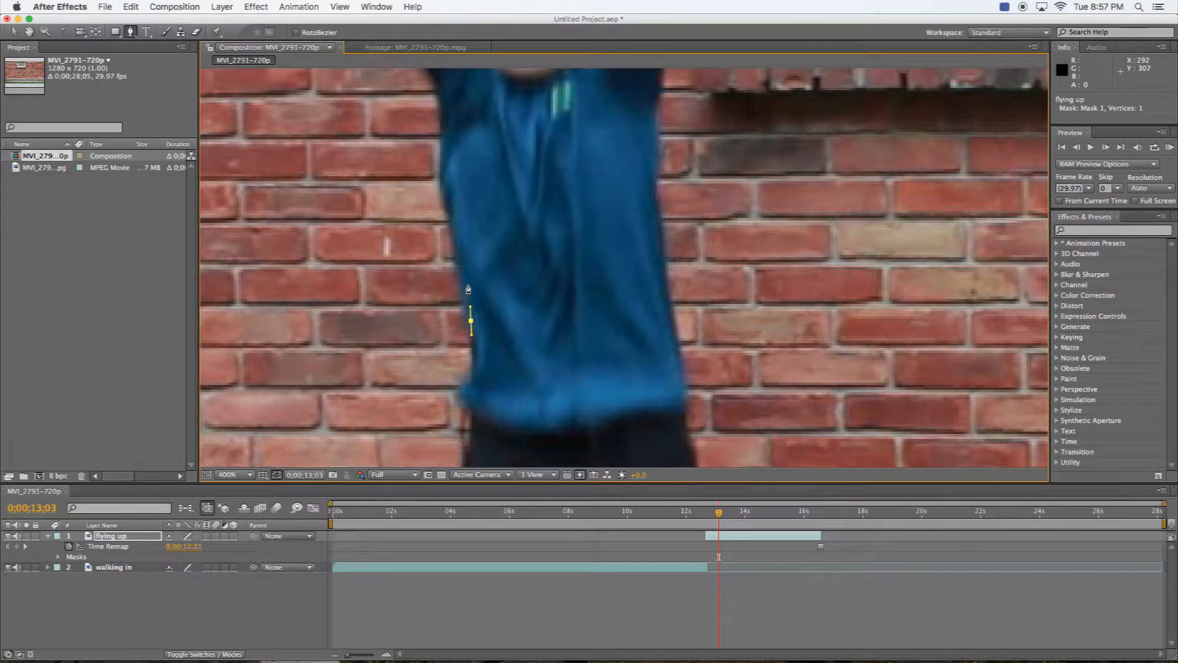
{"action": "left_click_drag", "start_coordinate": [453, 244], "coordinate": [451, 231]}
{"action": "left_click_drag", "start_coordinate": [438, 185], "coordinate": [439, 176]}
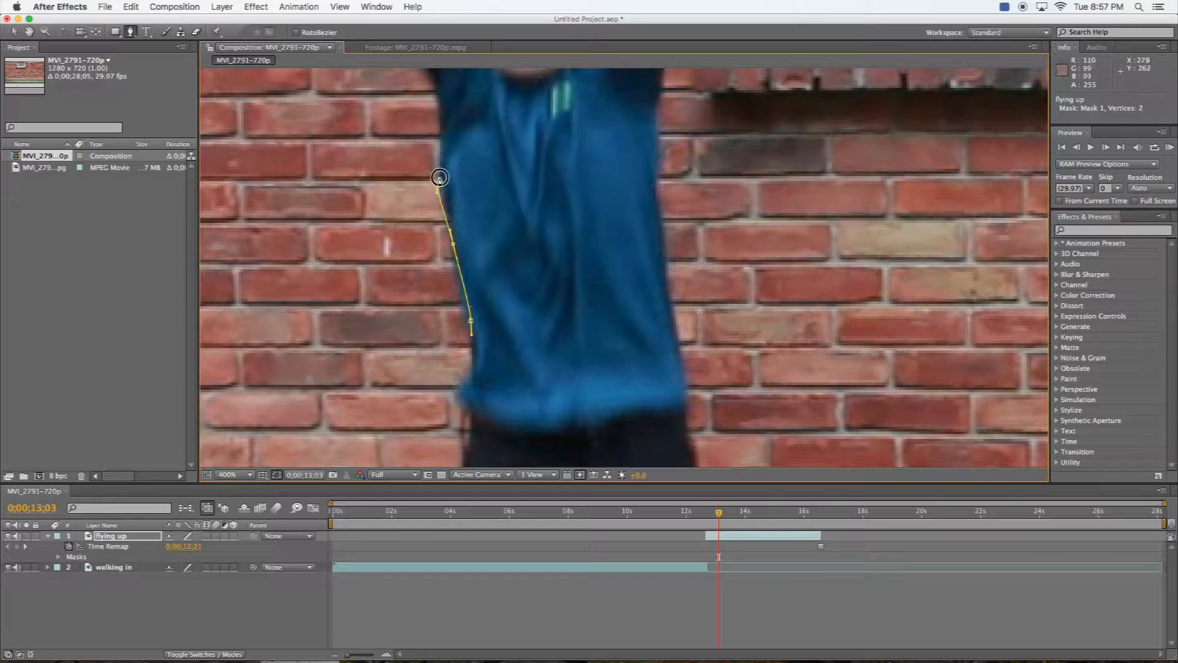
Step: Extend the mask around the image-left sleeve and up the outer edge of the raised arm to the base of the hand
{"action": "left_click_drag", "start_coordinate": [439, 130], "coordinate": [418, 335]}
{"action": "left_click", "coordinate": [430, 359]}
{"action": "left_click", "coordinate": [406, 248]}
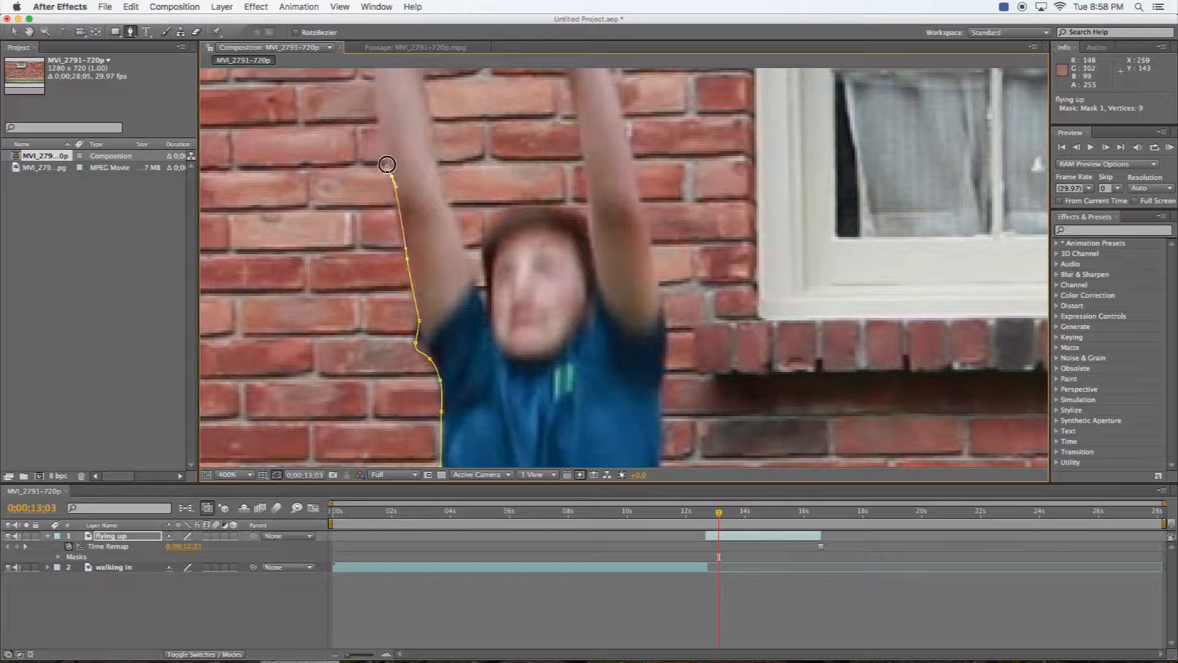
{"action": "left_click", "coordinate": [380, 110]}
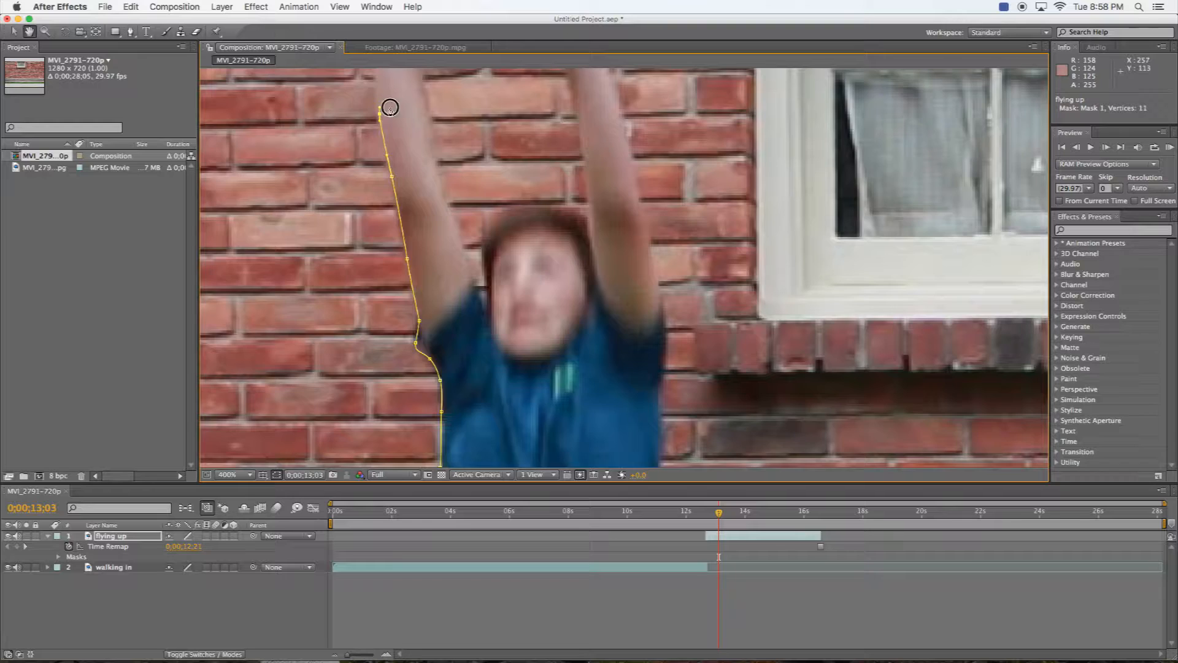
{"action": "left_click_drag", "start_coordinate": [389, 100], "coordinate": [415, 321]}
{"action": "left_click", "coordinate": [402, 278]}
{"action": "left_click", "coordinate": [398, 236]}
{"action": "left_click", "coordinate": [379, 201]}
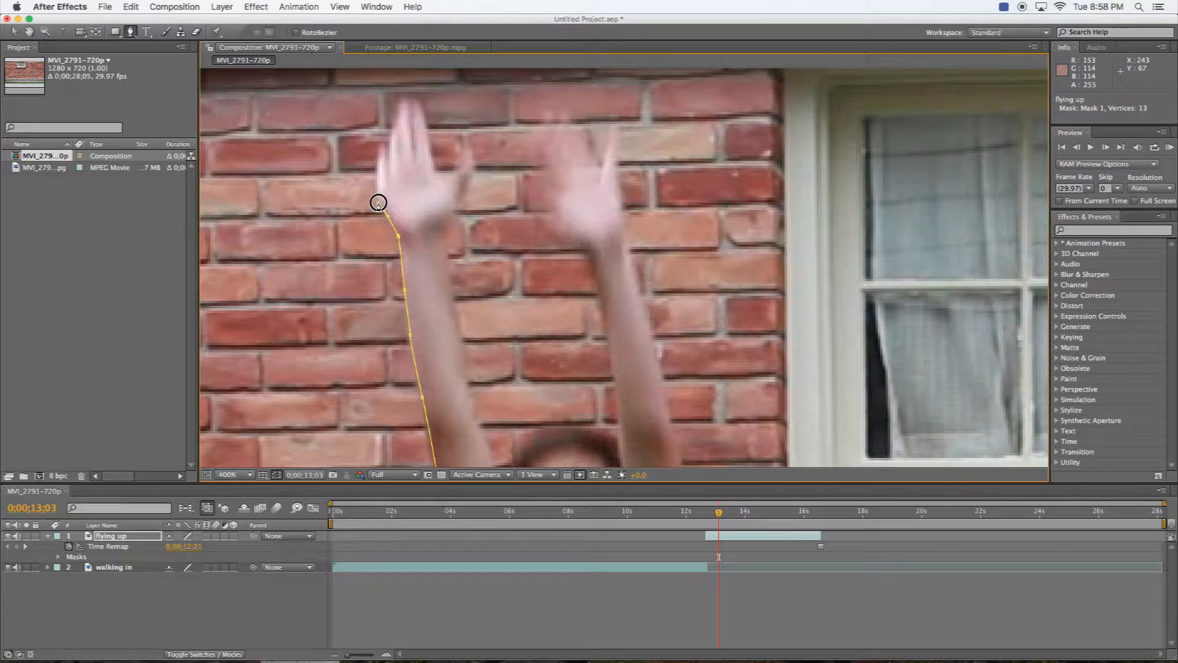
Step: Trace the mask around the fingers and thumb of the image-left hand
{"action": "left_click", "coordinate": [377, 159]}
{"action": "left_click", "coordinate": [384, 145]}
{"action": "left_click", "coordinate": [394, 126]}
{"action": "left_click", "coordinate": [398, 113]}
{"action": "left_click", "coordinate": [403, 99]}
{"action": "left_click", "coordinate": [419, 105]}
{"action": "left_click", "coordinate": [432, 158]}
{"action": "left_click", "coordinate": [454, 170]}
{"action": "left_click", "coordinate": [465, 151]}
{"action": "left_click", "coordinate": [472, 163]}
{"action": "left_click", "coordinate": [466, 194]}
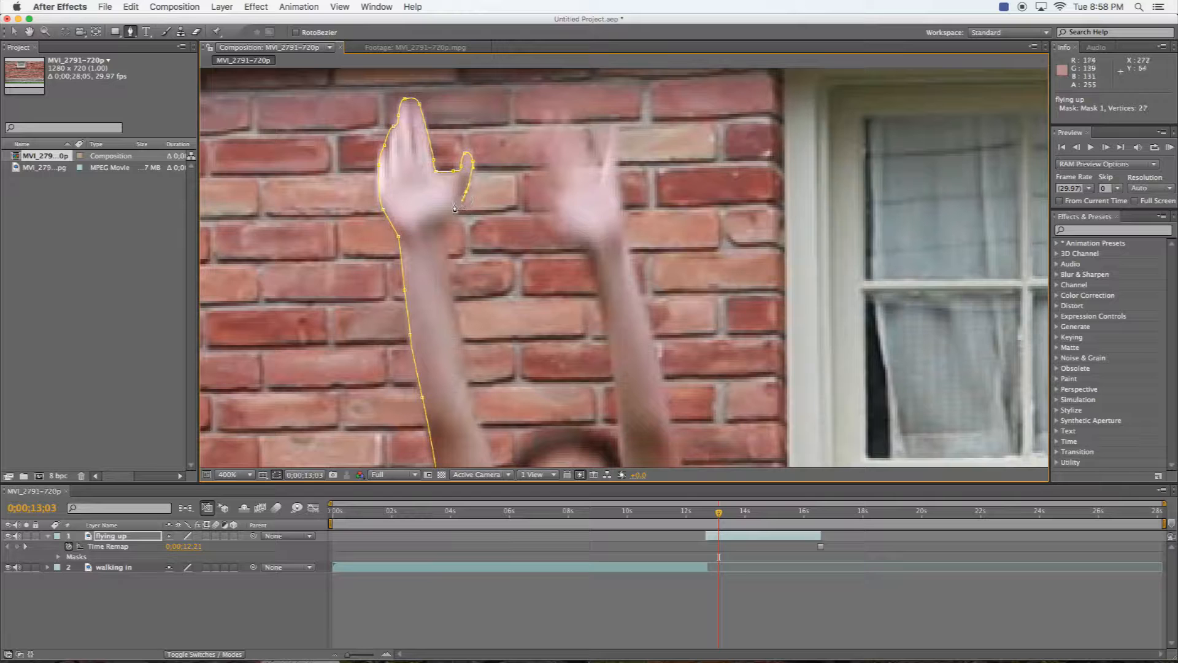
Step: Continue the mask down the inner edge of the image-left arm to the shoulder beside the neck
{"action": "left_click", "coordinate": [444, 236]}
{"action": "left_click", "coordinate": [445, 259]}
{"action": "left_click_drag", "start_coordinate": [461, 341], "coordinate": [462, 356]}
{"action": "left_click_drag", "start_coordinate": [471, 398], "coordinate": [385, 255]}
{"action": "left_click", "coordinate": [403, 304]}
{"action": "left_click", "coordinate": [404, 312]}
{"action": "left_click", "coordinate": [415, 355]}
{"action": "left_click", "coordinate": [422, 358]}
{"action": "left_click", "coordinate": [424, 368]}
{"action": "left_click", "coordinate": [429, 379]}
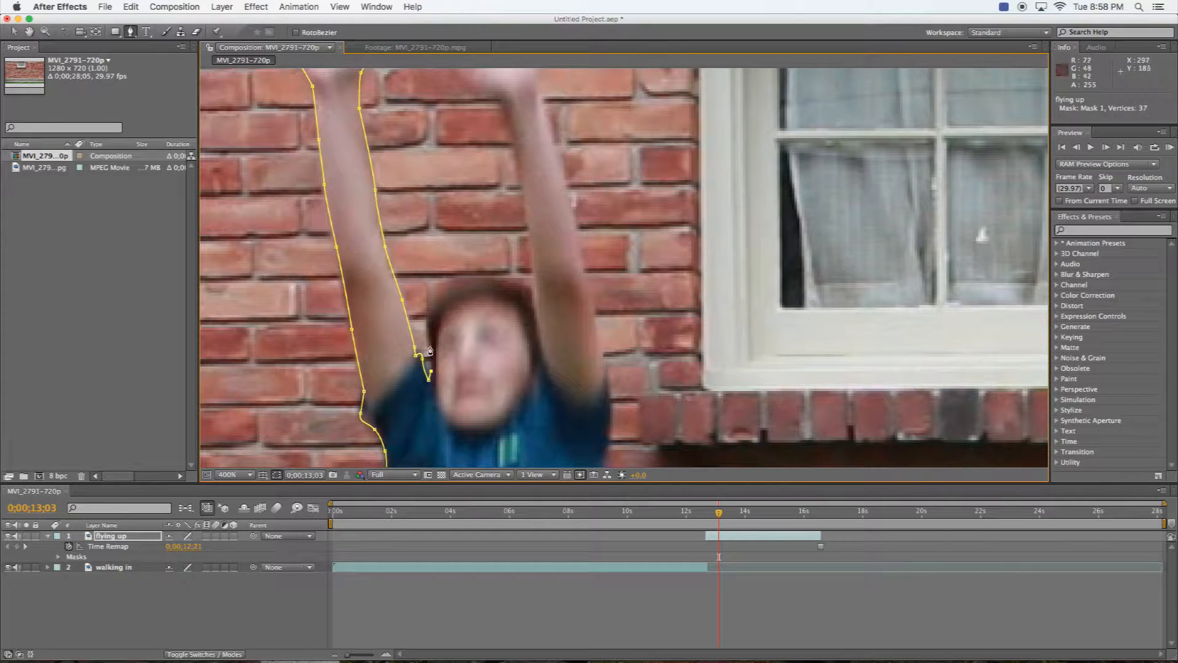
Step: Trace the mask up the side of the face and over the top of the man's hair
{"action": "left_click", "coordinate": [427, 318]}
{"action": "left_click", "coordinate": [454, 281]}
{"action": "left_click", "coordinate": [495, 276]}
{"action": "left_click", "coordinate": [508, 279]}
{"action": "left_click", "coordinate": [517, 281]}
{"action": "left_click", "coordinate": [533, 299]}
Step: Extend the mask from the head up the inner edge of the image-right arm to the base of the hand
{"action": "key", "text": "comma"}
{"action": "key", "text": "space"}
{"action": "left_click_drag", "start_coordinate": [679, 240], "coordinate": [478, 287]}
{"action": "scroll", "coordinate": [479, 288], "scroll_direction": "down", "scroll_amount": 1}
{"action": "scroll", "coordinate": [478, 288], "scroll_direction": "up", "scroll_amount": 1}
{"action": "scroll", "coordinate": [478, 289], "scroll_direction": "up", "scroll_amount": 2}
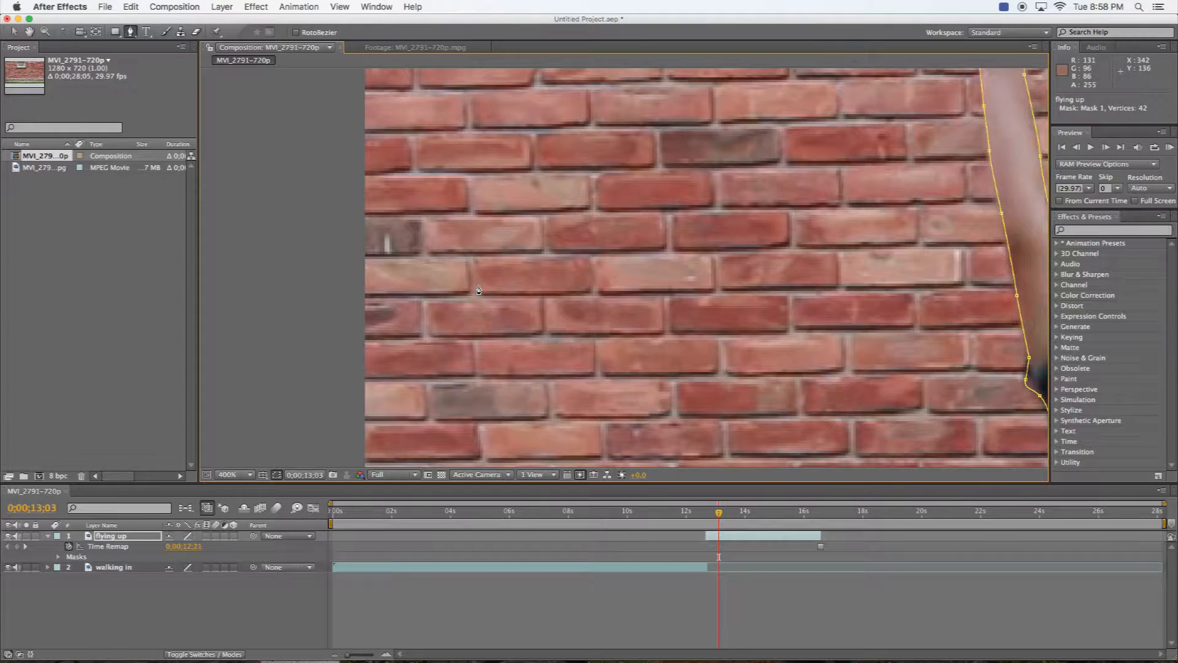
{"action": "key", "text": "space"}
{"action": "left_click_drag", "start_coordinate": [784, 250], "coordinate": [178, 325]}
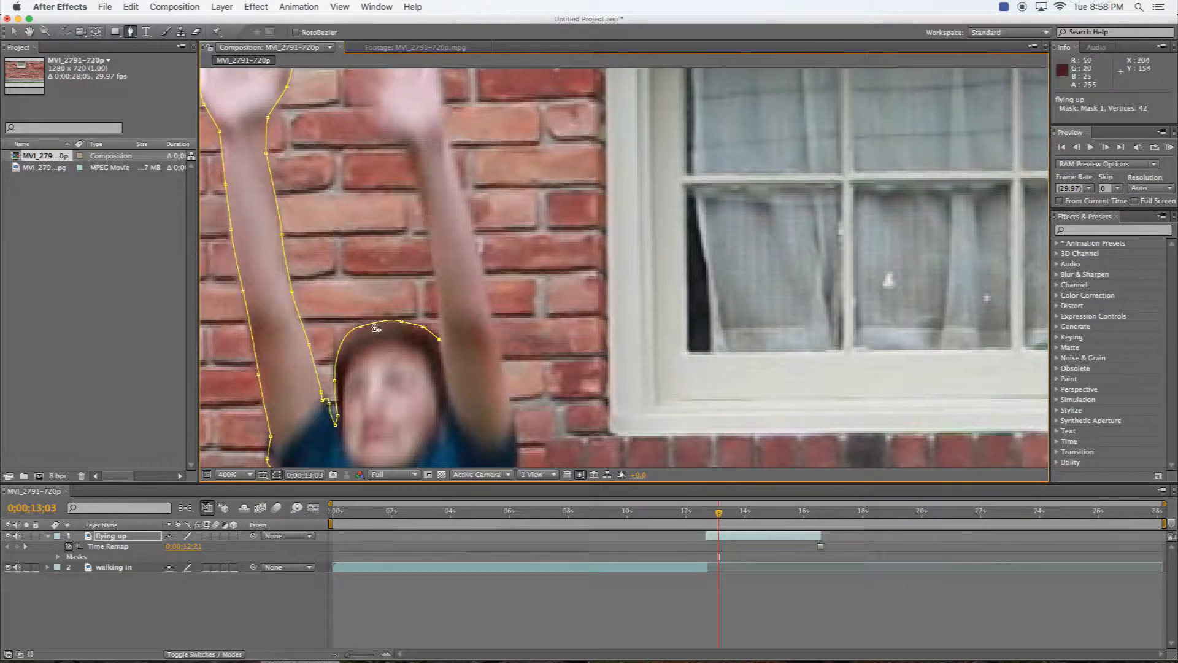
{"action": "left_click_drag", "start_coordinate": [438, 279], "coordinate": [434, 268]}
{"action": "left_click", "coordinate": [425, 190]}
{"action": "left_click", "coordinate": [410, 145]}
{"action": "left_click", "coordinate": [395, 140]}
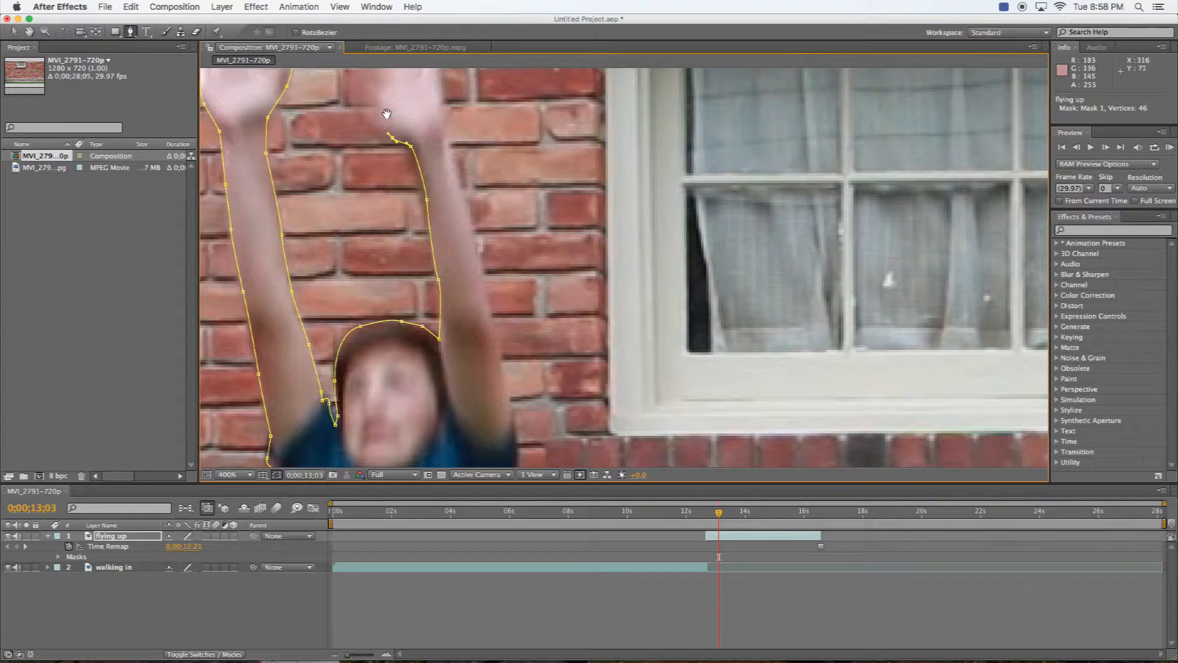
Step: Trace the mask around the fingers and thumb of the image-right hand
{"action": "left_click_drag", "start_coordinate": [380, 117], "coordinate": [410, 254]}
{"action": "left_click", "coordinate": [403, 242]}
{"action": "left_click", "coordinate": [400, 193]}
{"action": "left_click", "coordinate": [405, 164]}
{"action": "left_click", "coordinate": [429, 163]}
{"action": "left_click", "coordinate": [442, 181]}
{"action": "left_click", "coordinate": [451, 198]}
{"action": "left_click", "coordinate": [468, 233]}
Step: Continue the mask from the wrist down the outer edge of the image-right arm to the shirt sleeve
{"action": "left_click", "coordinate": [476, 278]}
{"action": "left_click", "coordinate": [489, 329]}
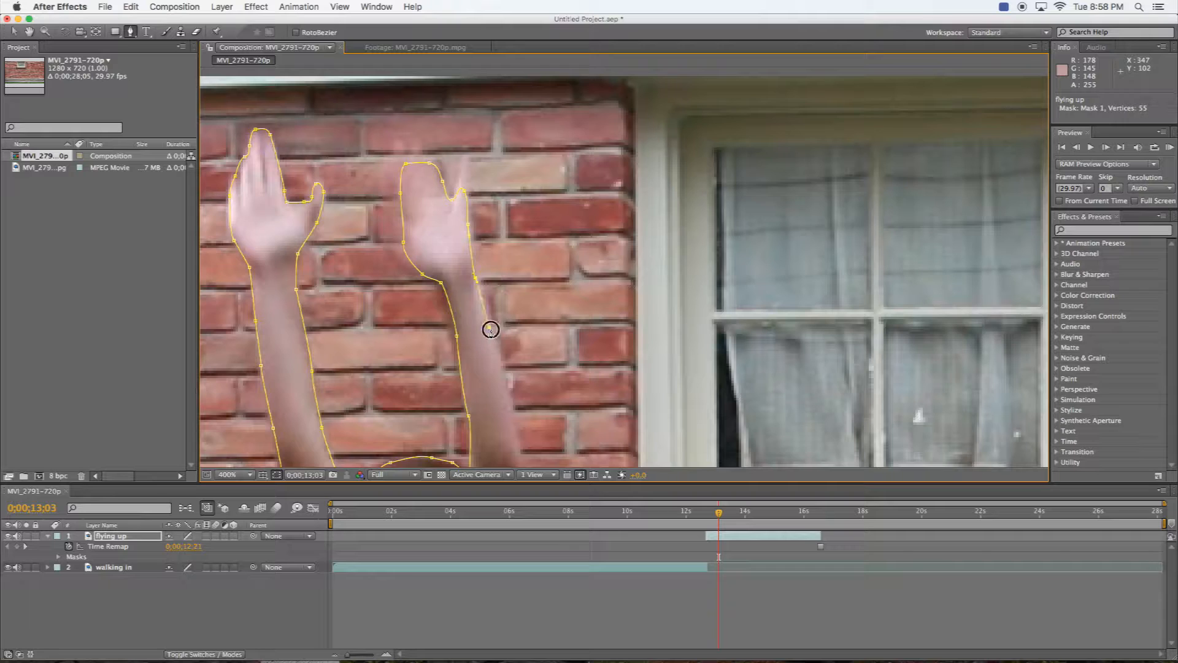
{"action": "left_click_drag", "start_coordinate": [500, 386], "coordinate": [358, 192]}
{"action": "left_click", "coordinate": [374, 228]}
{"action": "left_click", "coordinate": [386, 293]}
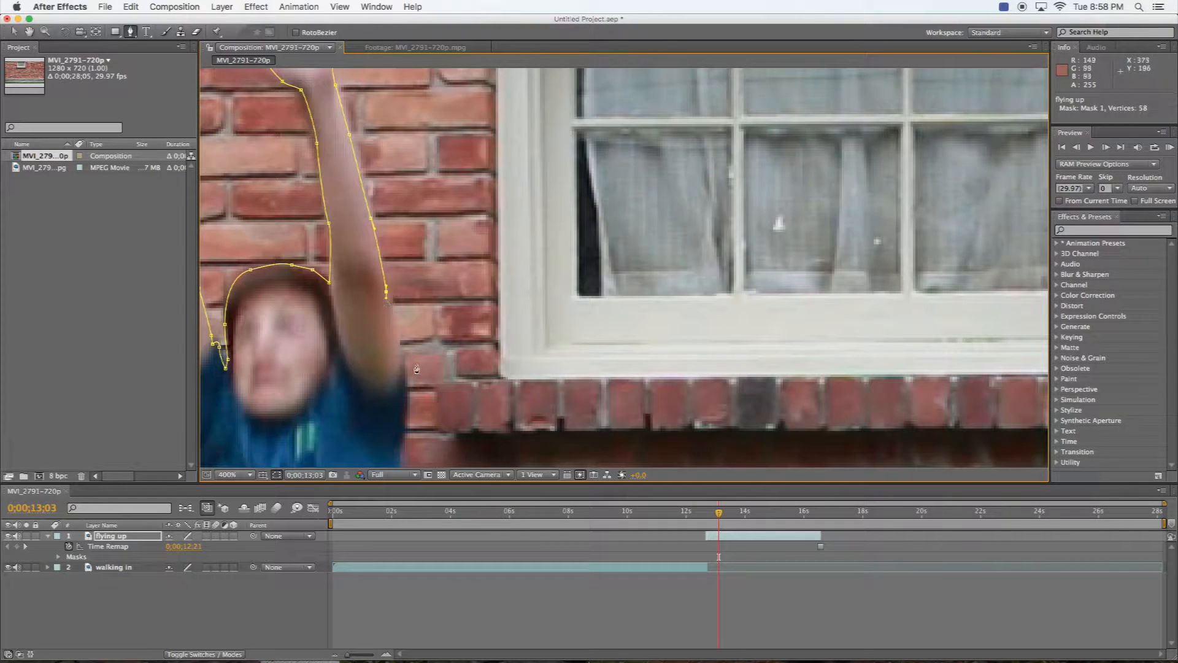
{"action": "left_click", "coordinate": [400, 346]}
{"action": "left_click", "coordinate": [402, 371]}
Step: Trace the mask around the image-right sleeve and down that side of the blue shirt to its hem
{"action": "left_click_drag", "start_coordinate": [402, 408], "coordinate": [436, 245]}
{"action": "left_click", "coordinate": [439, 242]}
{"action": "left_click", "coordinate": [429, 297]}
{"action": "left_click", "coordinate": [432, 335]}
{"action": "left_click", "coordinate": [429, 359]}
{"action": "left_click_drag", "start_coordinate": [429, 359], "coordinate": [419, 232]}
{"action": "left_click", "coordinate": [418, 230]}
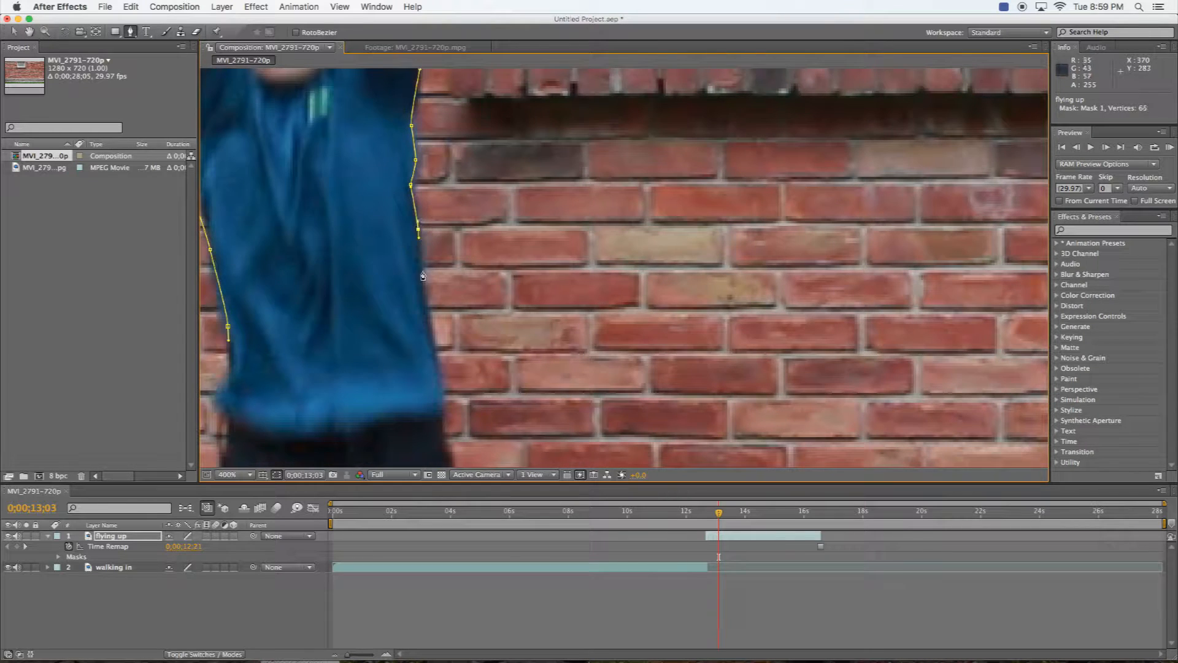
{"action": "left_click", "coordinate": [426, 305]}
{"action": "left_click", "coordinate": [439, 374]}
{"action": "left_click", "coordinate": [441, 411]}
Step: Extend the mask down the outer edge of the image-right trouser leg and around the shoe
{"action": "left_click_drag", "start_coordinate": [431, 463], "coordinate": [407, 110]}
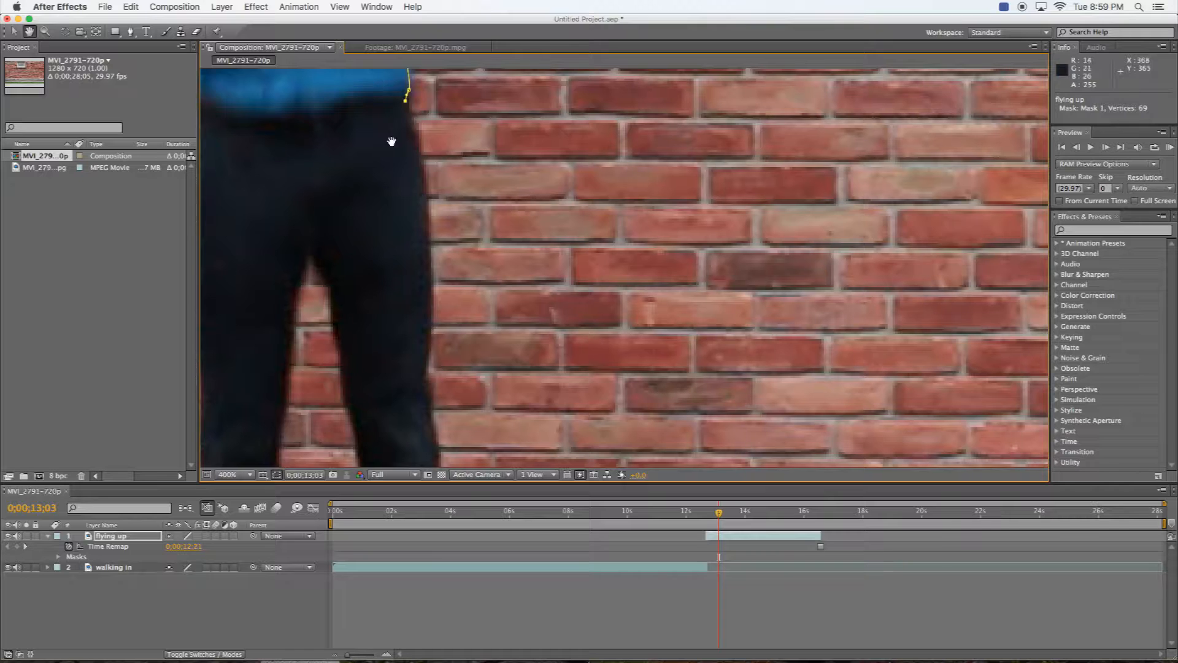
{"action": "left_click", "coordinate": [424, 196]}
{"action": "left_click_drag", "start_coordinate": [431, 310], "coordinate": [423, 80]}
{"action": "key", "text": "space"}
{"action": "left_click", "coordinate": [431, 101]}
{"action": "left_click", "coordinate": [435, 143]}
{"action": "left_click", "coordinate": [438, 204]}
{"action": "left_click_drag", "start_coordinate": [439, 263], "coordinate": [437, 271]}
{"action": "left_click_drag", "start_coordinate": [429, 314], "coordinate": [370, 302]}
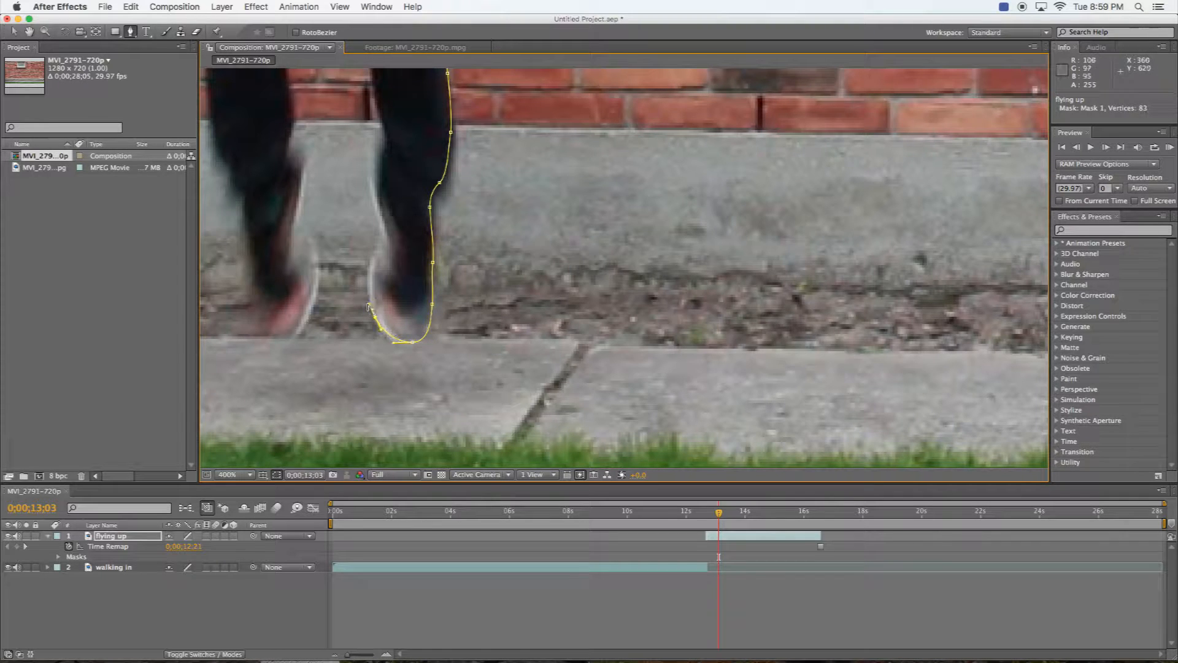
Step: Trace the mask up the inner edge of the image-right leg to the crotch
{"action": "left_click_drag", "start_coordinate": [371, 262], "coordinate": [380, 222]}
{"action": "left_click", "coordinate": [375, 203]}
{"action": "left_click", "coordinate": [375, 188]}
{"action": "left_click_drag", "start_coordinate": [378, 176], "coordinate": [402, 272]}
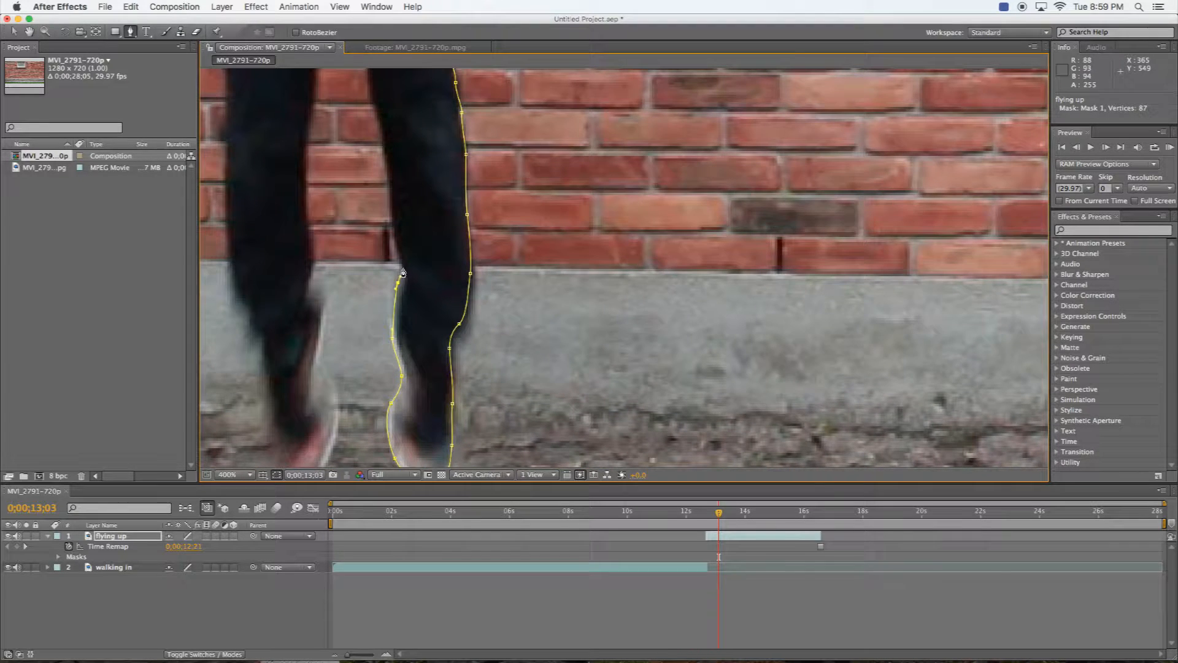
{"action": "left_click_drag", "start_coordinate": [393, 218], "coordinate": [391, 202]}
{"action": "left_click_drag", "start_coordinate": [381, 133], "coordinate": [397, 382]}
{"action": "left_click_drag", "start_coordinate": [411, 316], "coordinate": [366, 238]}
{"action": "left_click", "coordinate": [382, 197]}
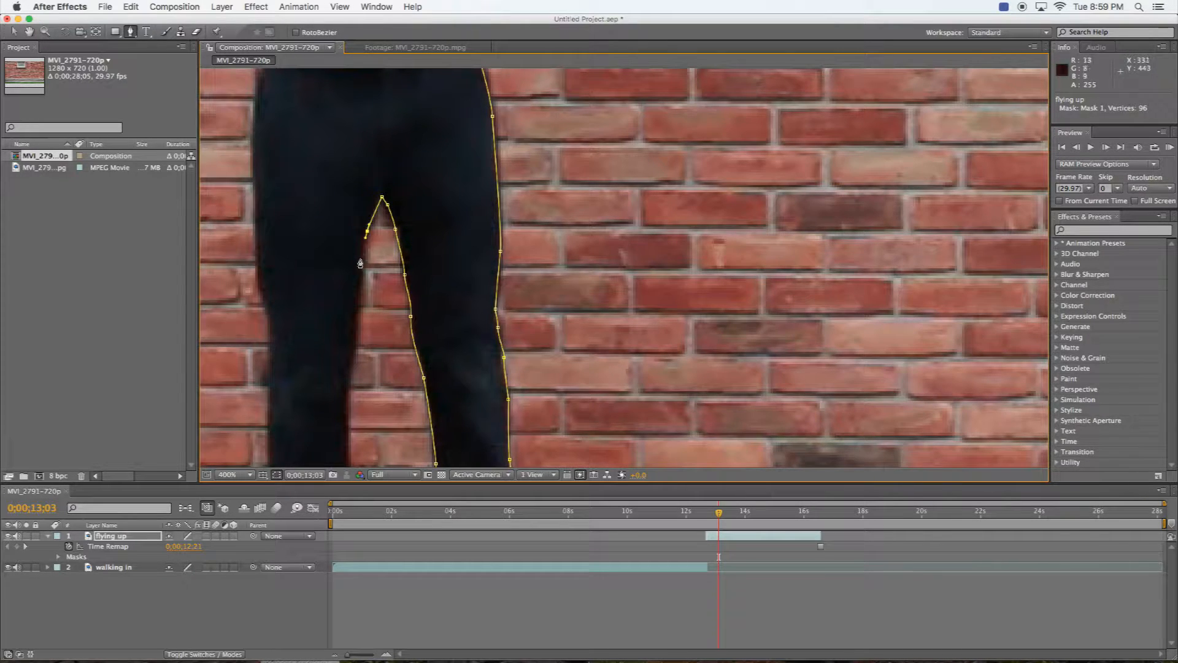
Step: Continue the mask from the crotch down the inner edge of the image-left leg to the trouser cuff
{"action": "left_click_drag", "start_coordinate": [357, 292], "coordinate": [359, 311]}
{"action": "left_click_drag", "start_coordinate": [348, 366], "coordinate": [377, 206]}
{"action": "left_click_drag", "start_coordinate": [375, 266], "coordinate": [376, 268]}
{"action": "left_click", "coordinate": [384, 309]}
{"action": "left_click", "coordinate": [380, 342]}
{"action": "left_click", "coordinate": [380, 345]}
{"action": "left_click", "coordinate": [387, 353]}
{"action": "left_click", "coordinate": [394, 355]}
Step: Trace the mask around the image-left shoe and up the outer edge of the lower leg
{"action": "left_click_drag", "start_coordinate": [379, 366], "coordinate": [437, 270]}
{"action": "left_click_drag", "start_coordinate": [448, 371], "coordinate": [398, 369]}
{"action": "left_click", "coordinate": [383, 321]}
{"action": "left_click", "coordinate": [374, 264]}
{"action": "left_click", "coordinate": [358, 229]}
{"action": "left_click", "coordinate": [353, 216]}
{"action": "left_click_drag", "start_coordinate": [346, 156], "coordinate": [346, 148]}
Step: Extend the mask up the outer edge of the image-left thigh to the hip
{"action": "scroll", "coordinate": [381, 205], "scroll_direction": "up", "scroll_amount": 5}
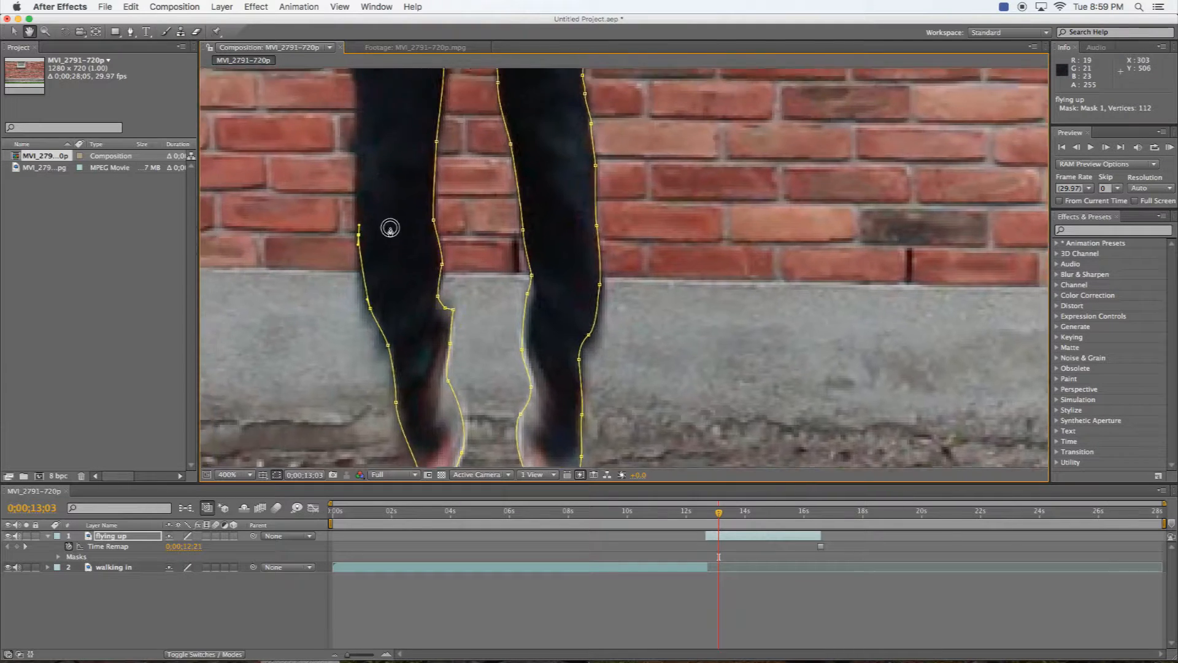
{"action": "left_click", "coordinate": [376, 245]}
{"action": "left_click", "coordinate": [372, 175]}
{"action": "left_click", "coordinate": [362, 99]}
{"action": "left_click_drag", "start_coordinate": [379, 80], "coordinate": [421, 358]}
{"action": "left_click_drag", "start_coordinate": [400, 300], "coordinate": [401, 281]}
{"action": "left_click", "coordinate": [400, 238]}
Step: Trace the image-left corner of the shirt hem and close the mask at its starting point on the shirt
{"action": "left_click", "coordinate": [412, 199]}
{"action": "left_click", "coordinate": [410, 185]}
{"action": "left_click", "coordinate": [398, 174]}
{"action": "left_click", "coordinate": [408, 149]}
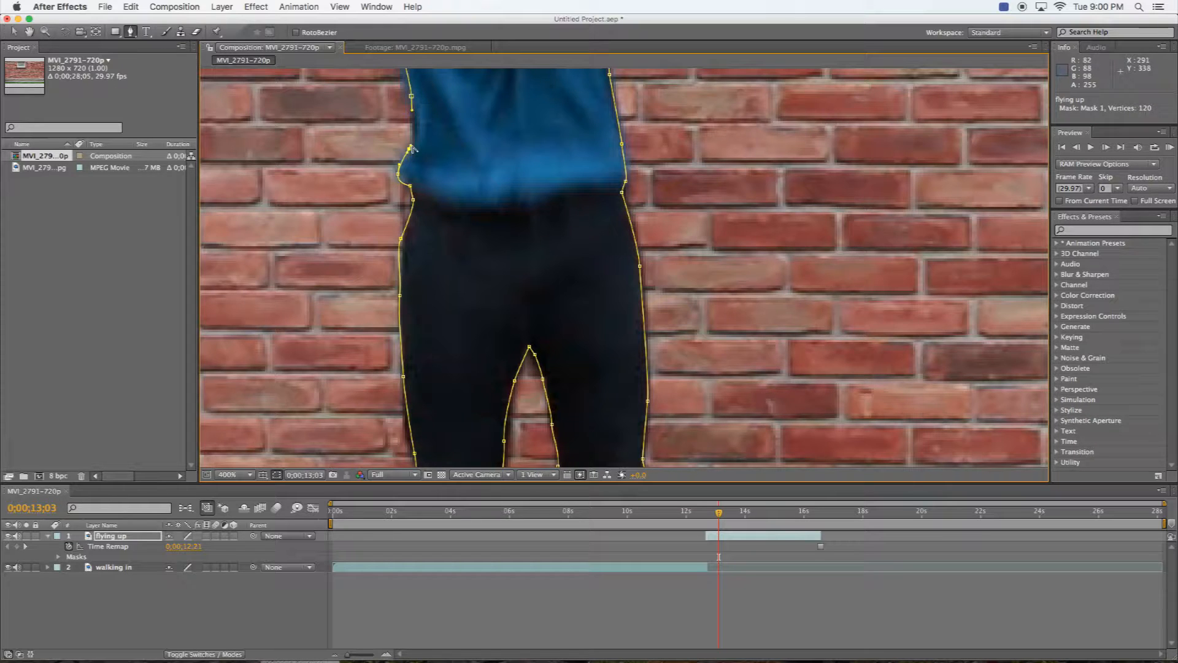
{"action": "key", "text": "space"}
{"action": "left_click_drag", "start_coordinate": [386, 118], "coordinate": [319, 240]}
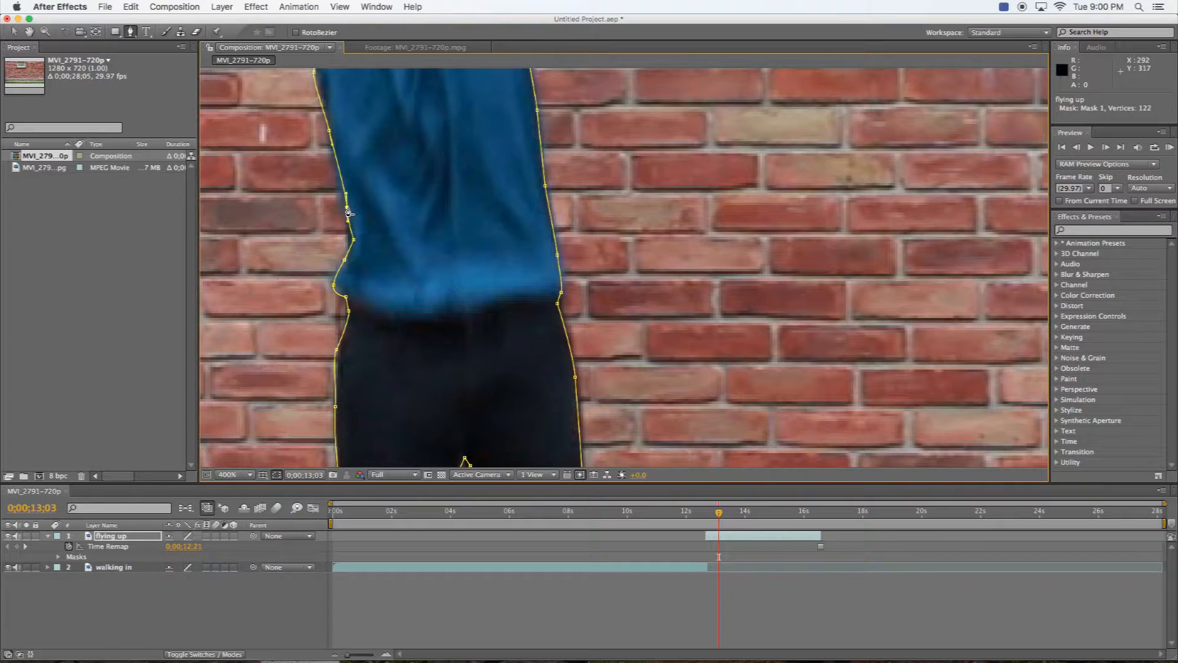
Step: Reveal the "flying up" layer's Transform properties and set a starting Position keyframe at 0;00;12;20
{"action": "key", "text": "period"}
{"action": "scroll", "coordinate": [410, 212], "scroll_direction": "down", "scroll_amount": 4}
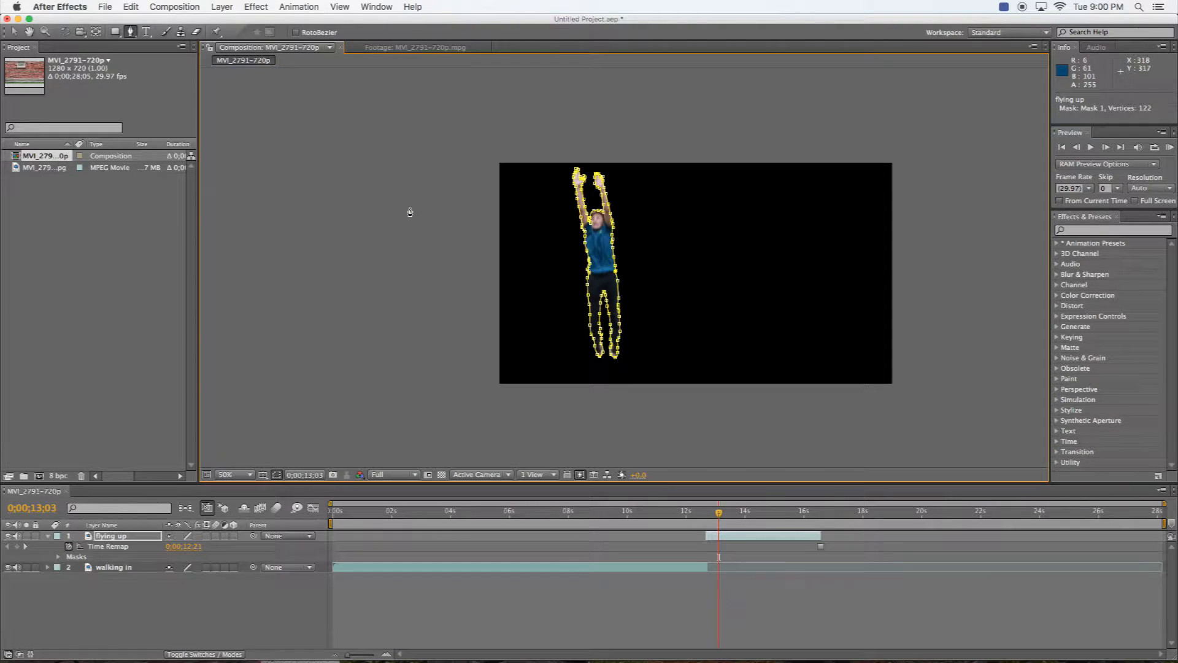
{"action": "left_click", "coordinate": [233, 474]}
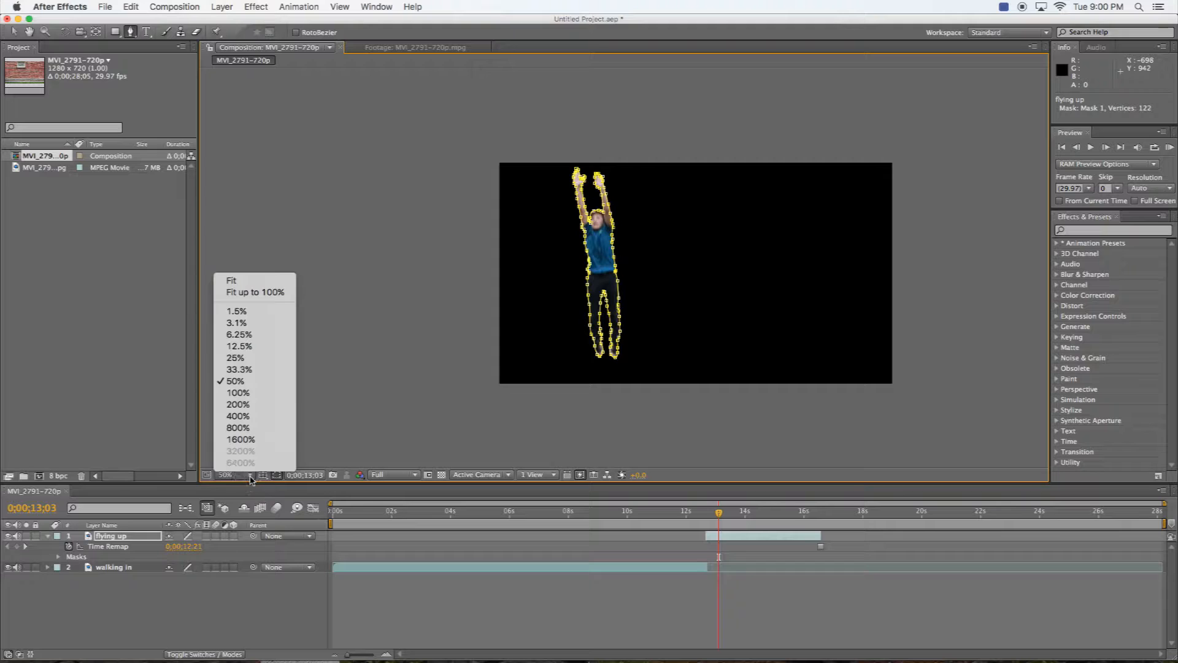
{"action": "left_click", "coordinate": [233, 281]}
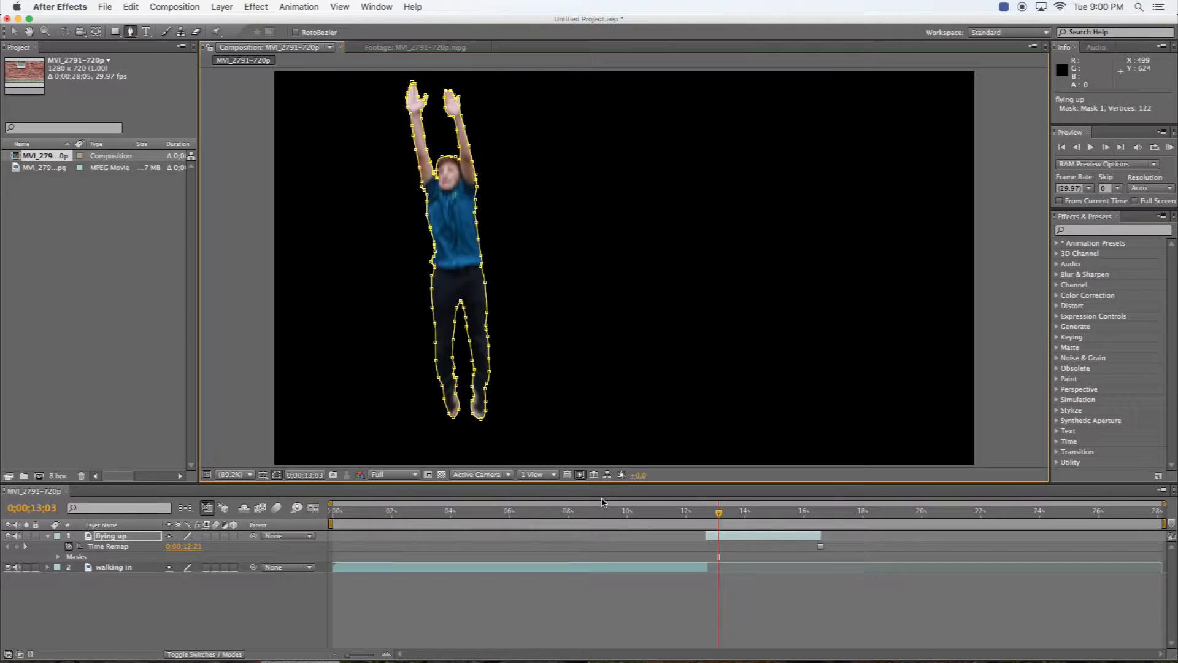
{"action": "left_click_drag", "start_coordinate": [625, 515], "coordinate": [713, 521]}
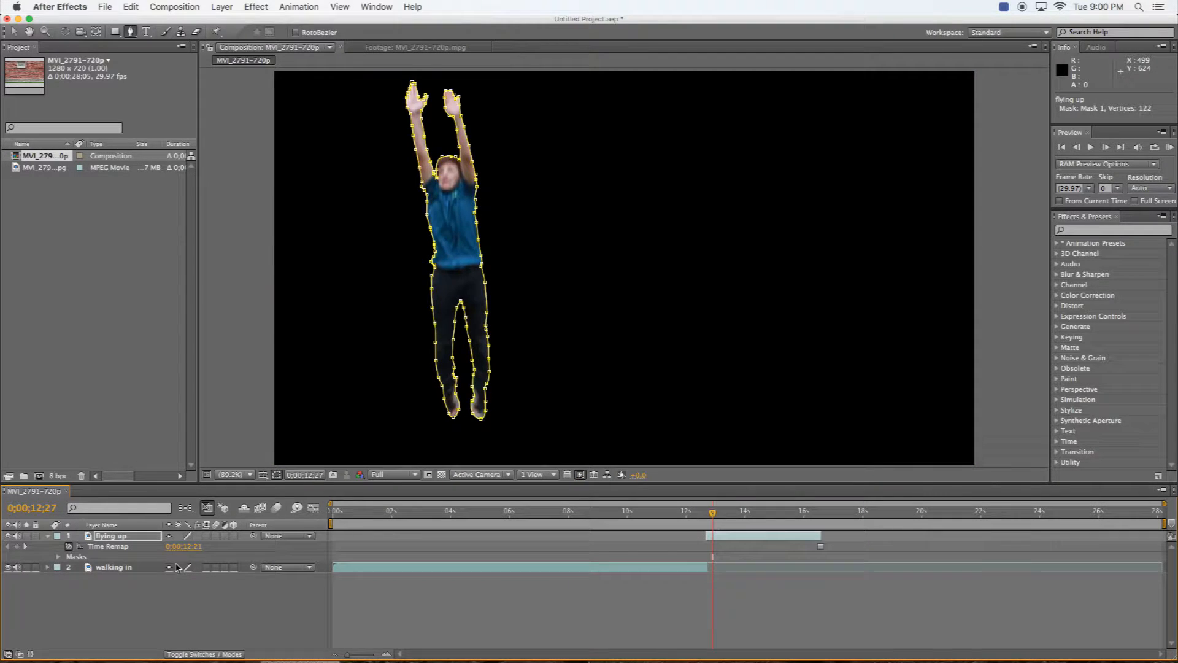
{"action": "left_click", "coordinate": [47, 538]}
{"action": "left_click", "coordinate": [48, 537]}
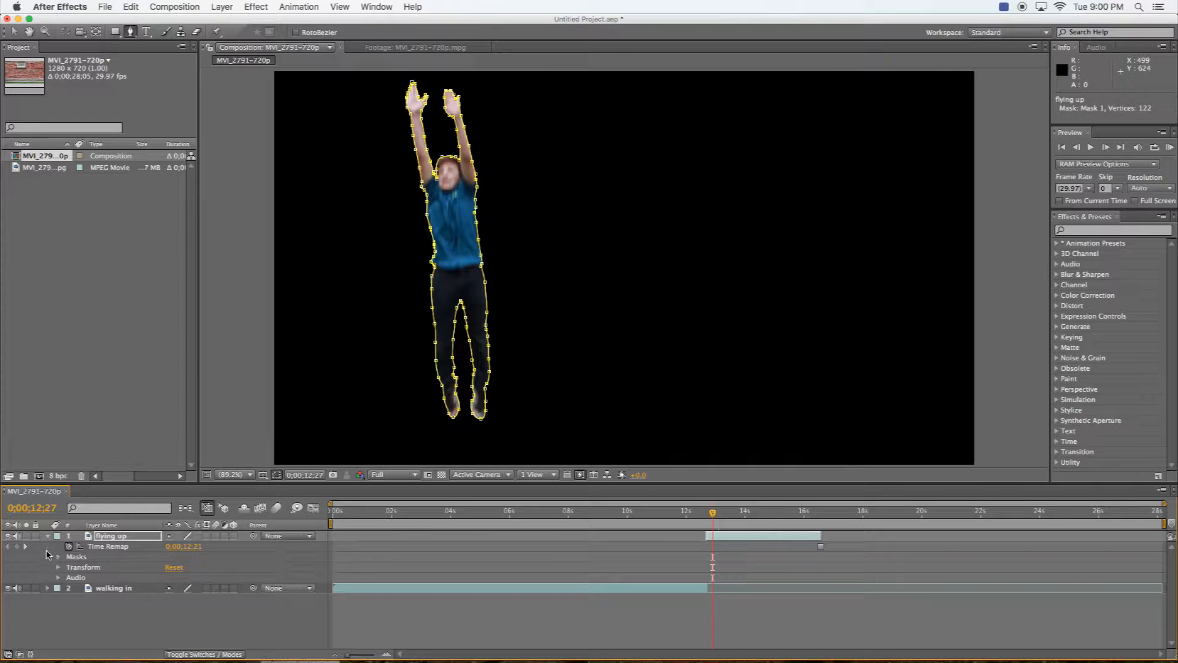
{"action": "left_click", "coordinate": [58, 567]}
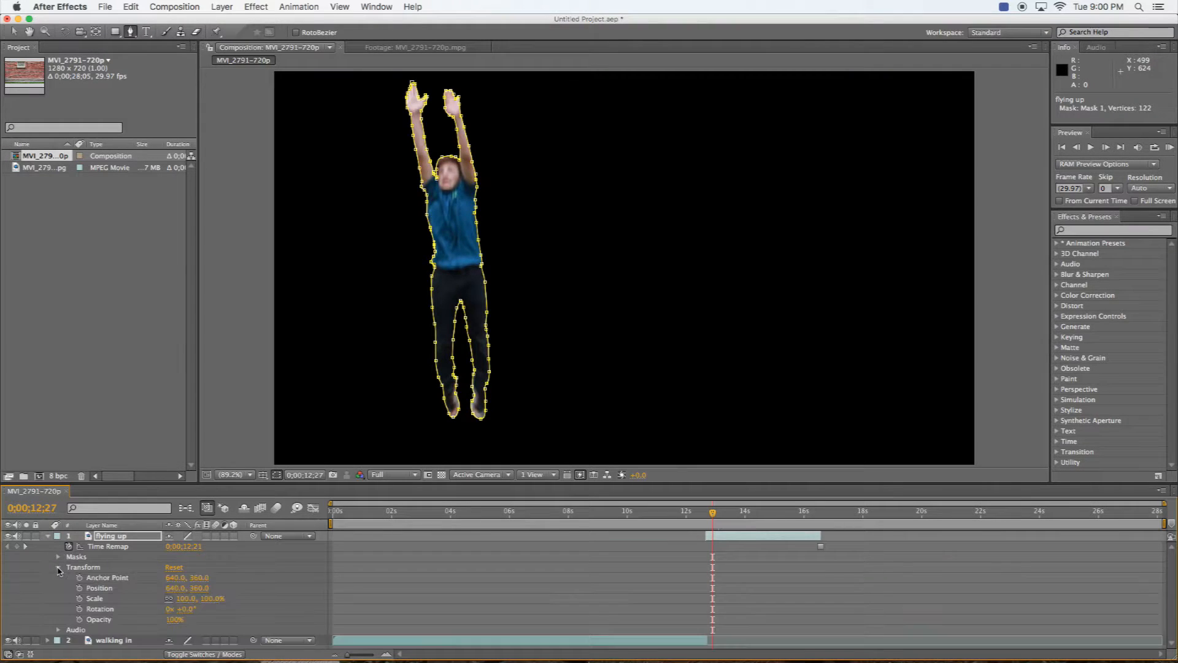
{"action": "left_click", "coordinate": [99, 588]}
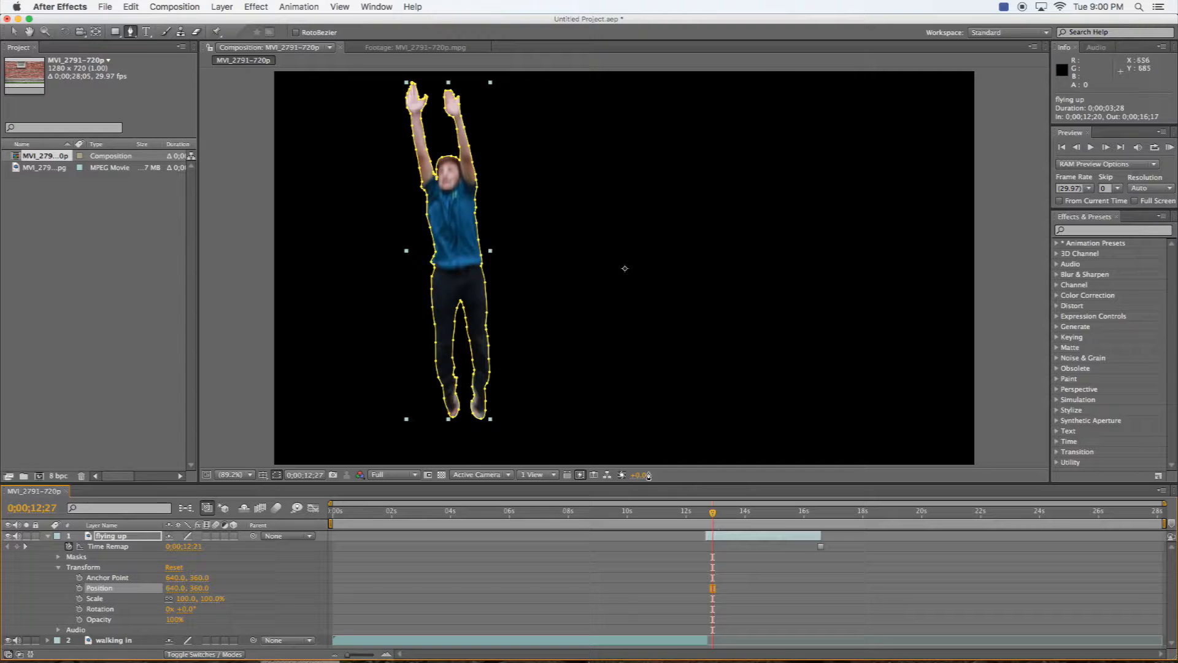
{"action": "left_click_drag", "start_coordinate": [713, 515], "coordinate": [706, 517]}
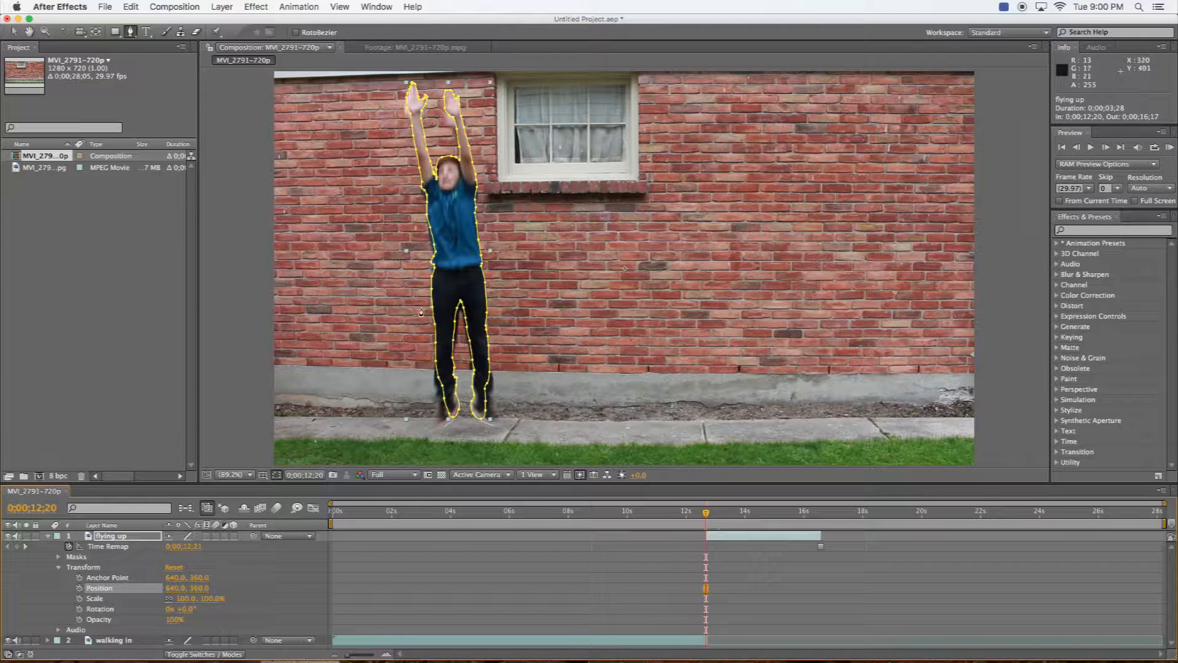
{"action": "left_click", "coordinate": [79, 589]}
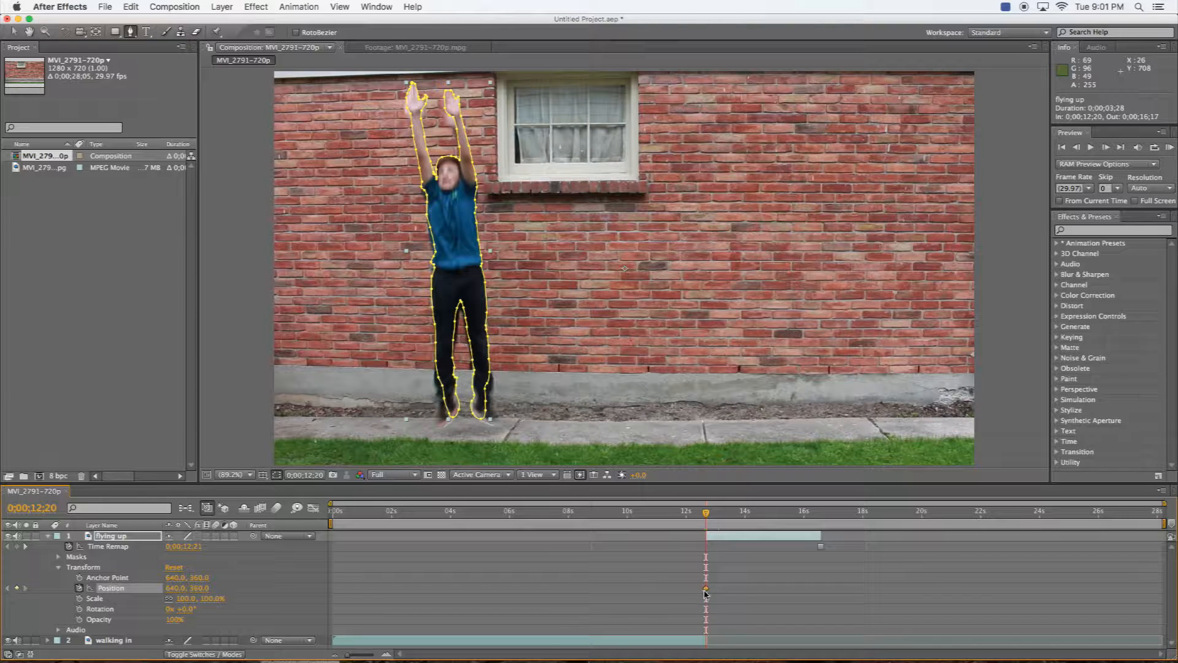
Step: At 0;00;13;16, move the masked man straight up out of the frame to Position 640.0, -279.3
{"action": "mouse_move", "coordinate": [706, 591]}
{"action": "left_click_drag", "start_coordinate": [707, 515], "coordinate": [732, 516]}
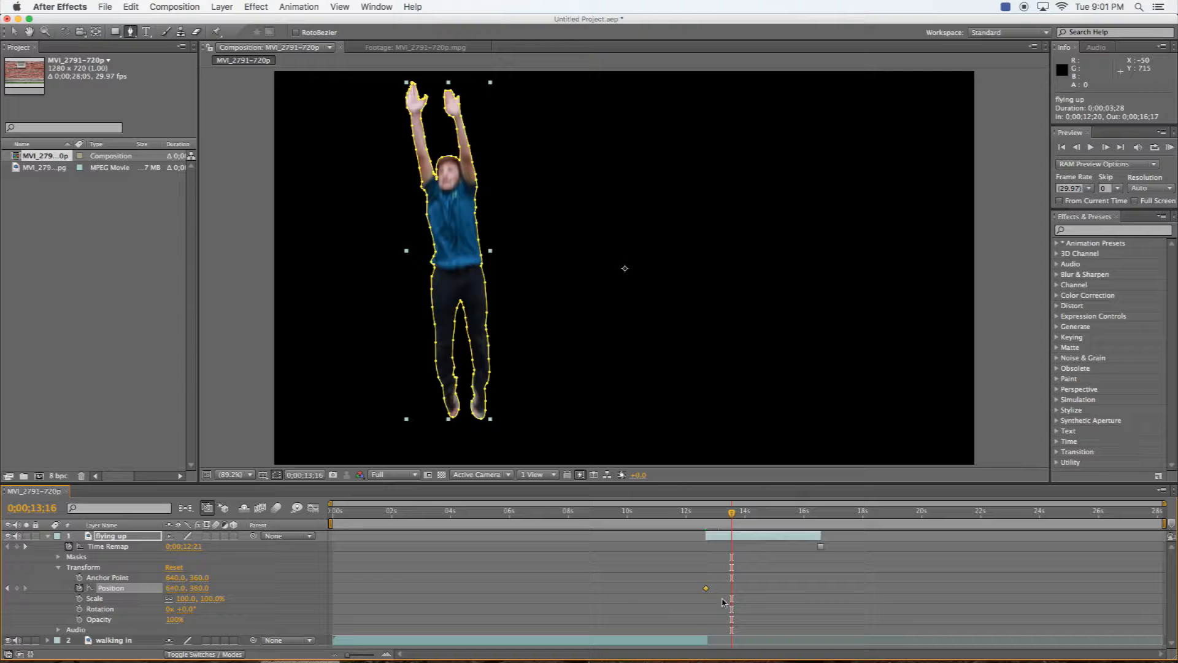
{"action": "left_click", "coordinate": [14, 31]}
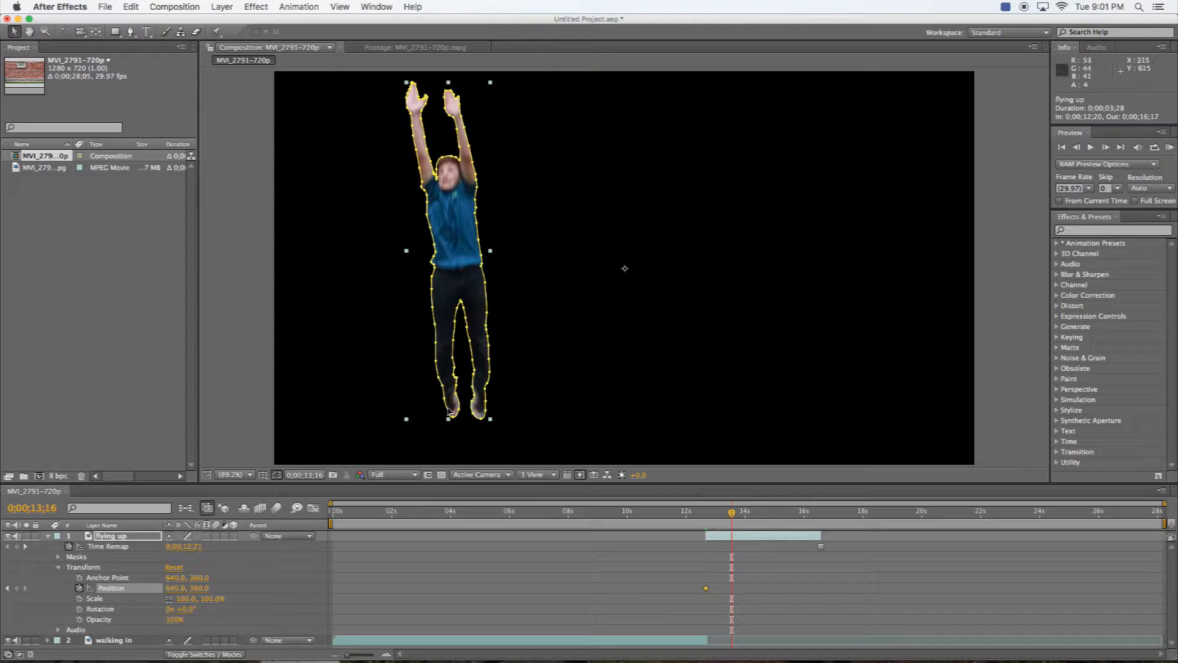
{"action": "left_click_drag", "start_coordinate": [449, 395], "coordinate": [447, 49]}
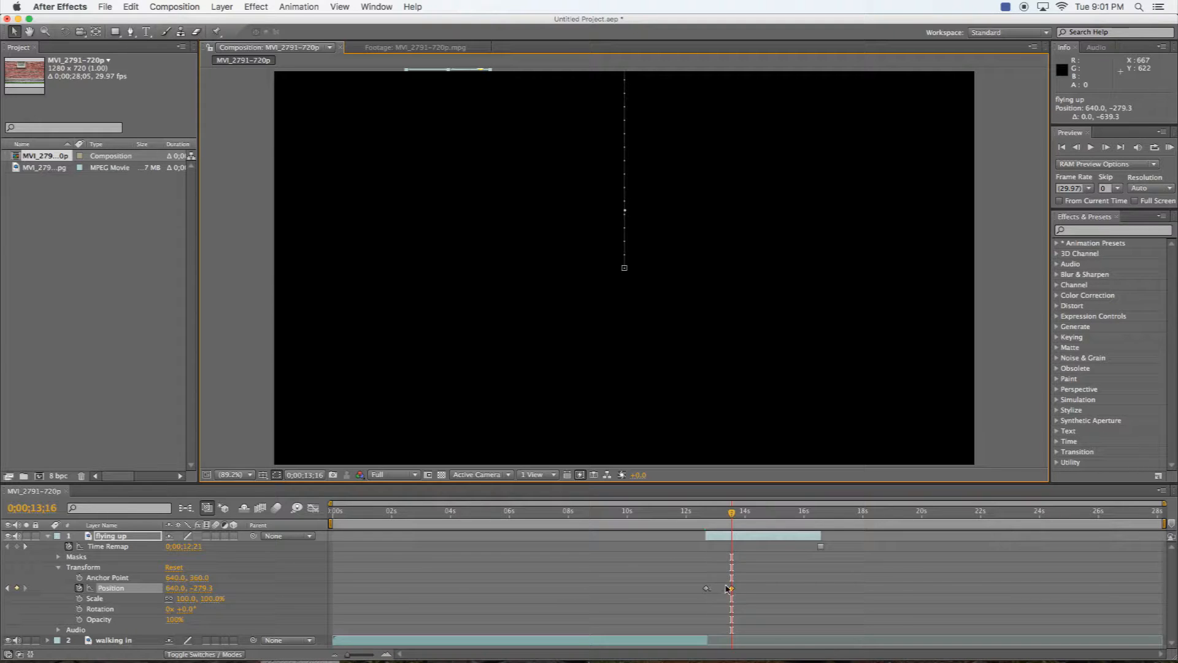
Step: Shift the "flying up" layer one frame later so it starts at 0;00;12;21
{"action": "left_click_drag", "start_coordinate": [731, 526], "coordinate": [707, 521]}
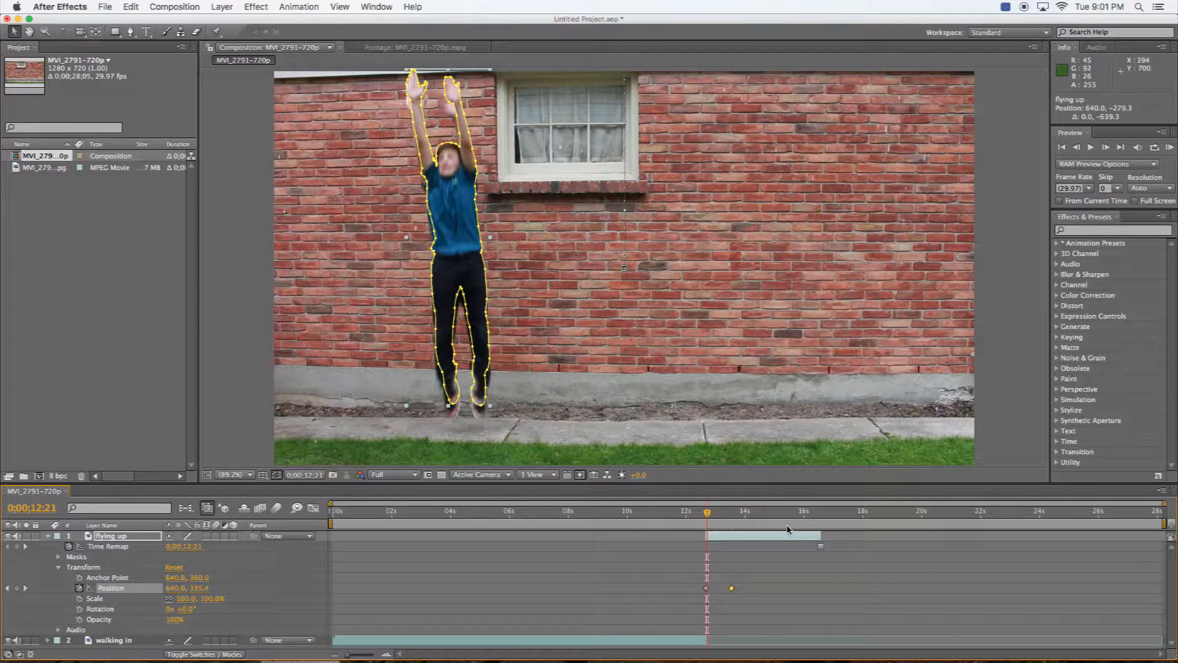
{"action": "left_click_drag", "start_coordinate": [1164, 521], "coordinate": [740, 521]}
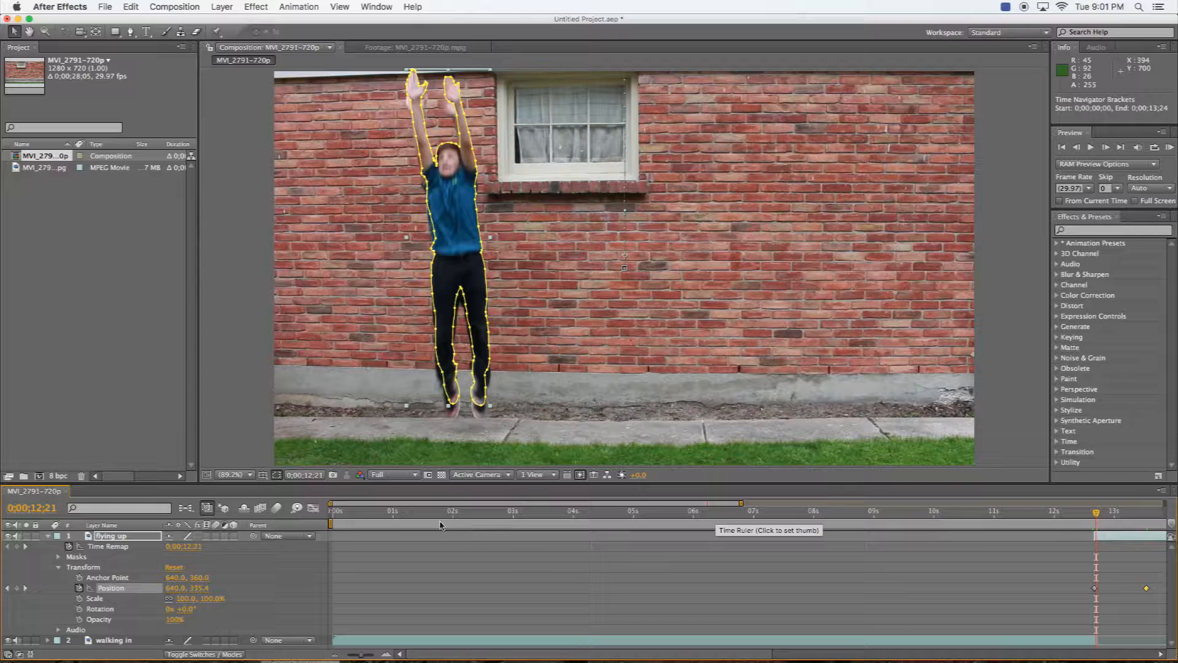
{"action": "left_click_drag", "start_coordinate": [327, 505], "coordinate": [679, 506]}
{"action": "left_click_drag", "start_coordinate": [970, 504], "coordinate": [804, 505]}
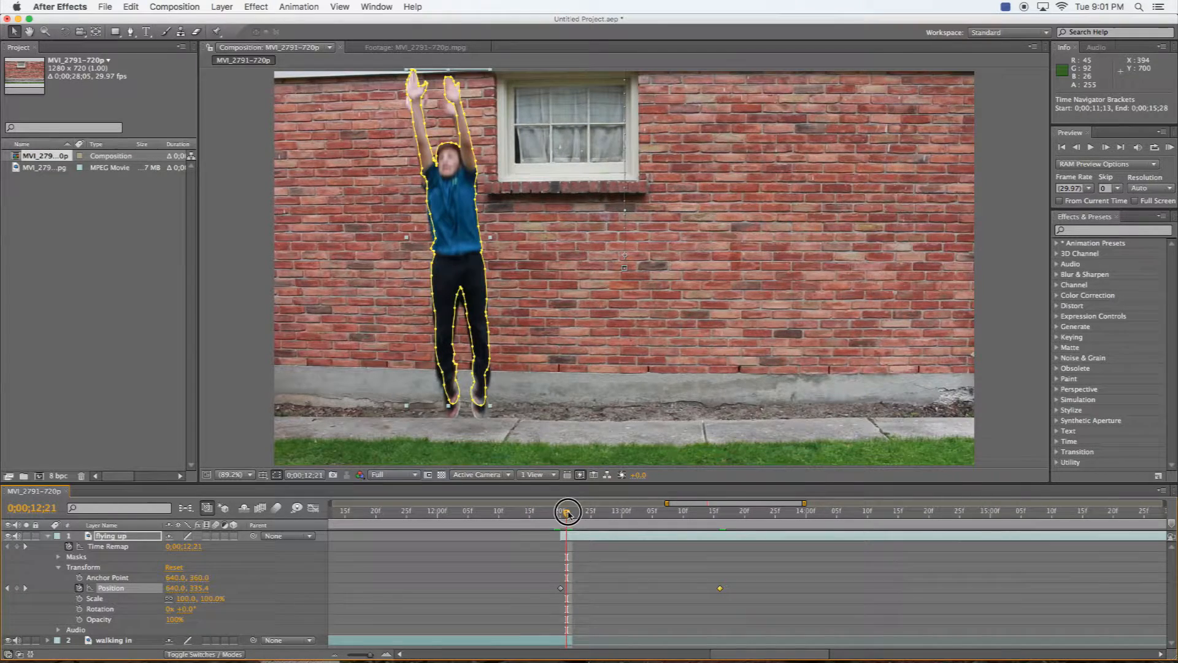
{"action": "left_click_drag", "start_coordinate": [570, 534], "coordinate": [577, 546]}
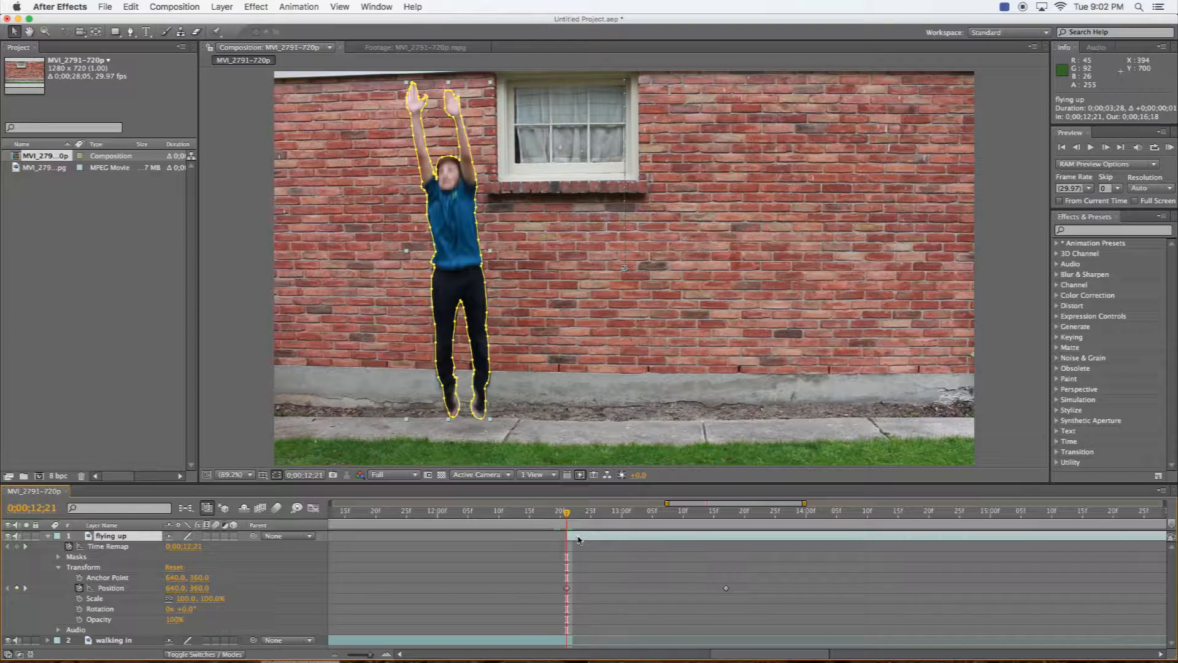
Step: Move the ending Position keyframe to 0;00;13;09 and preview the fly-up from 0;00;12;04
{"action": "mouse_move", "coordinate": [568, 515]}
{"action": "left_mouse_down"}
{"action": "mouse_move", "coordinate": [462, 513]}
{"action": "mouse_move", "coordinate": [623, 509]}
{"action": "mouse_move", "coordinate": [492, 510]}
{"action": "mouse_move", "coordinate": [591, 511]}
{"action": "left_mouse_up"}
{"action": "left_click_drag", "start_coordinate": [729, 583], "coordinate": [678, 595]}
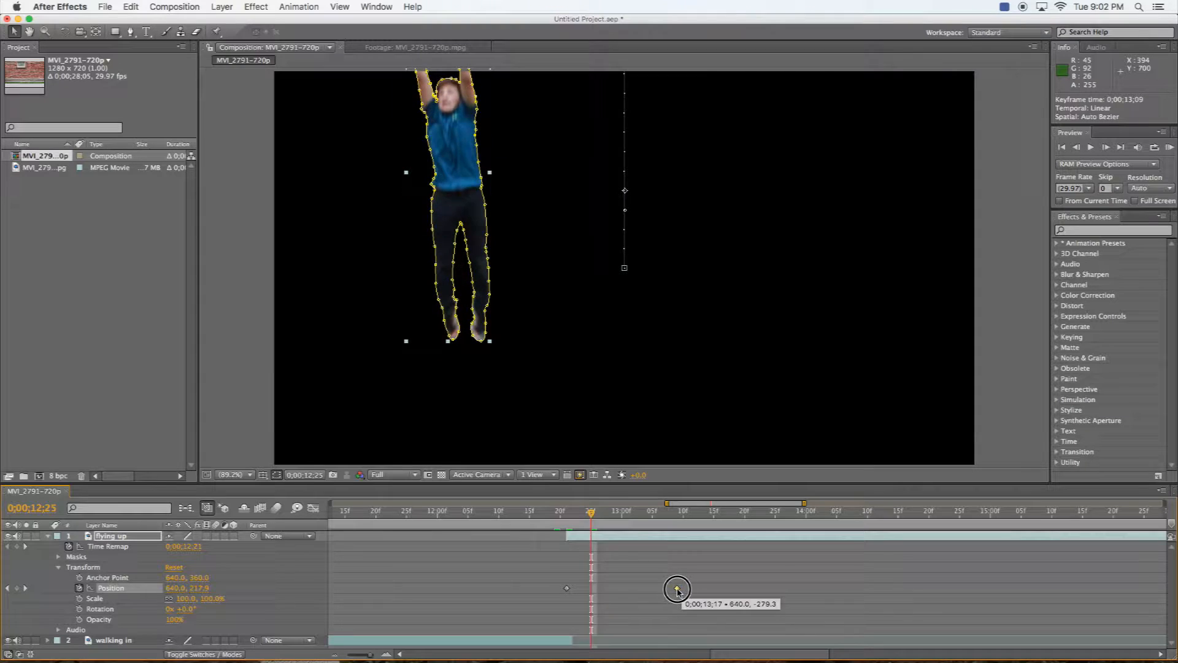
{"action": "left_click", "coordinate": [466, 520]}
{"action": "left_click", "coordinate": [1090, 148]}
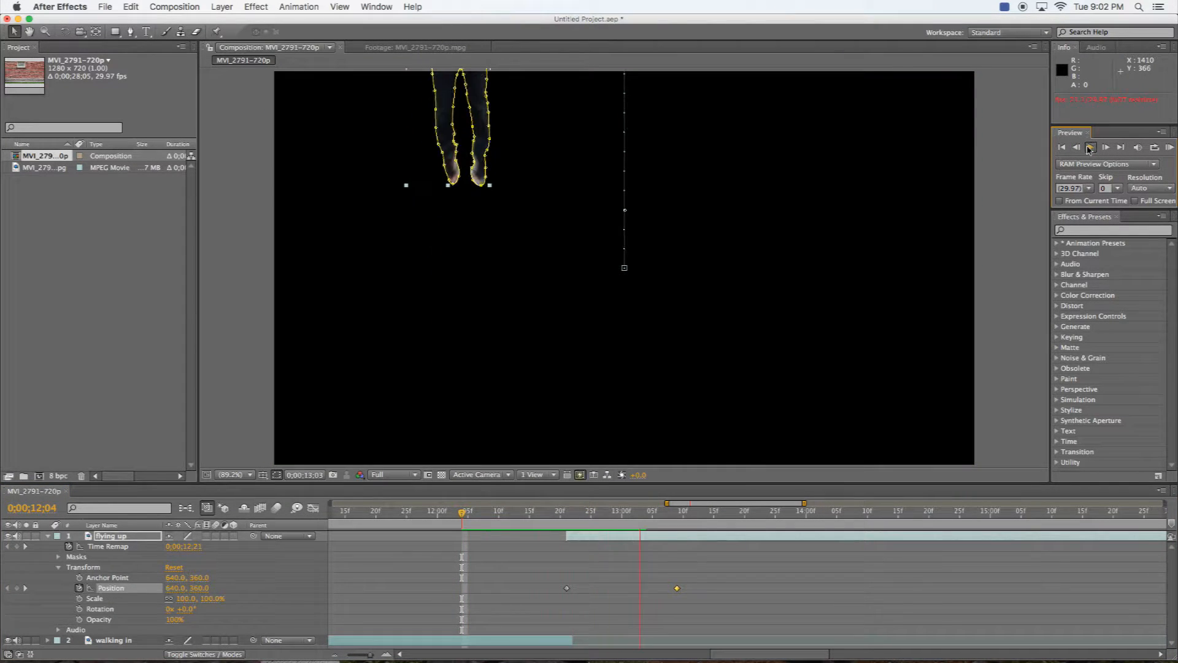
{"action": "left_click", "coordinate": [1089, 149]}
{"action": "left_click_drag", "start_coordinate": [667, 503], "coordinate": [470, 503]}
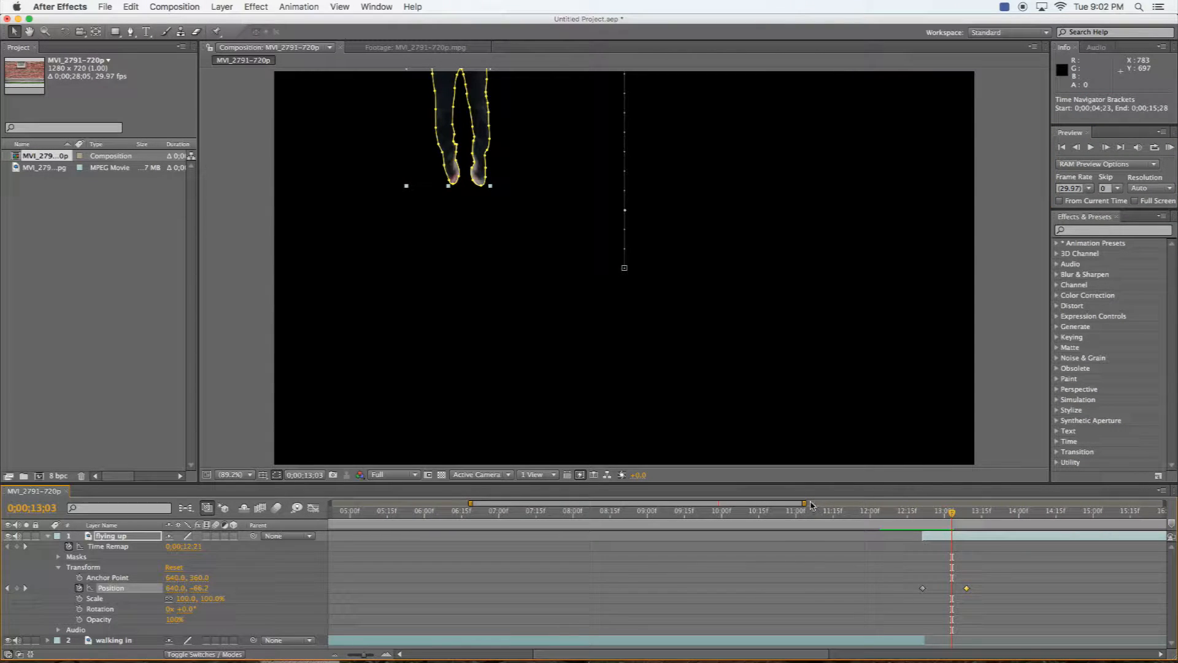
{"action": "left_click_drag", "start_coordinate": [804, 503], "coordinate": [1165, 503]}
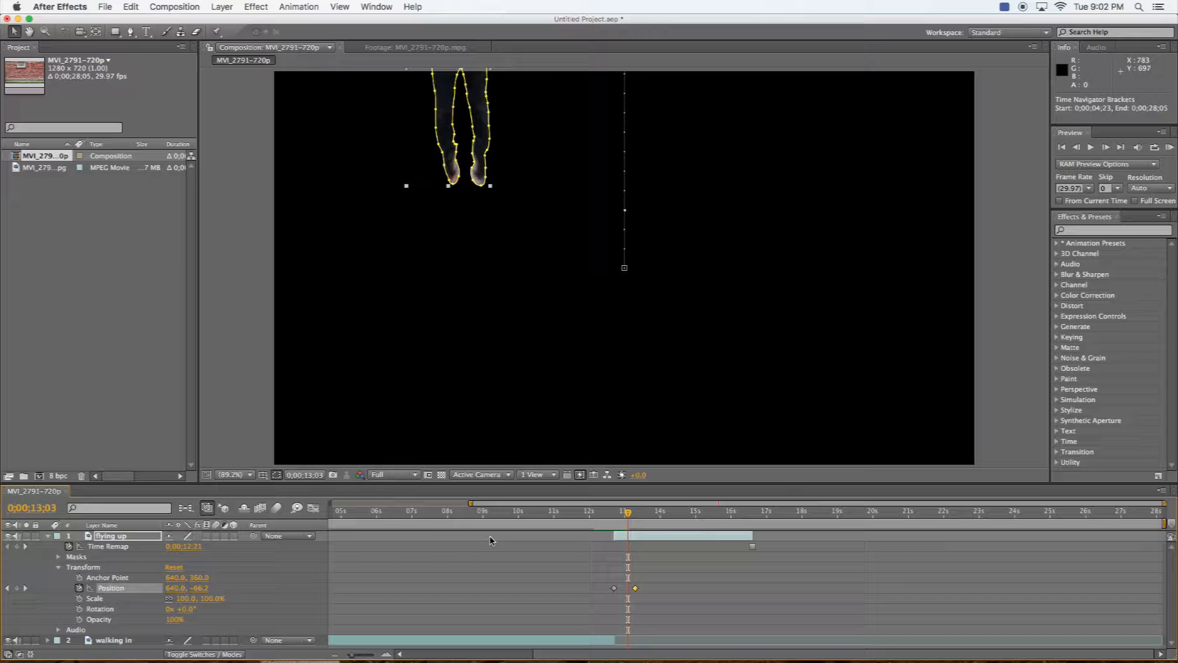
{"action": "left_click_drag", "start_coordinate": [470, 503], "coordinate": [330, 503]}
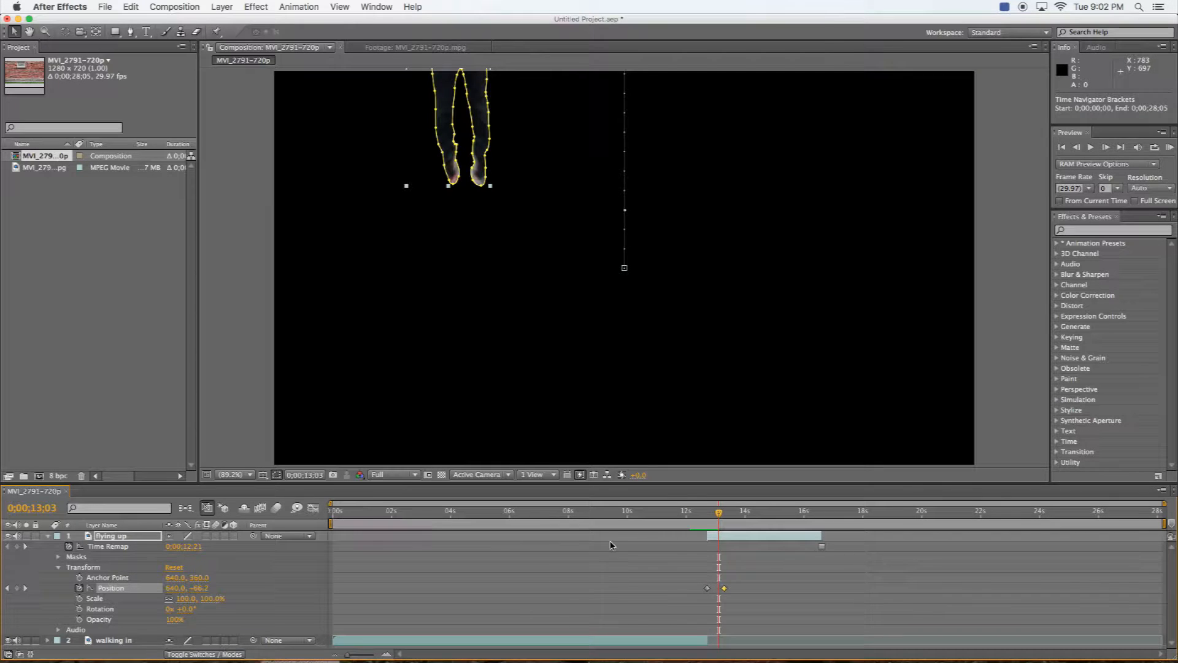
Step: Collapse the "flying up" layer's properties and add the MVI_2791-720p.mpg footage as a new layer below "walking in"
{"action": "left_click_drag", "start_coordinate": [597, 519], "coordinate": [712, 515]}
{"action": "left_click", "coordinate": [738, 604]}
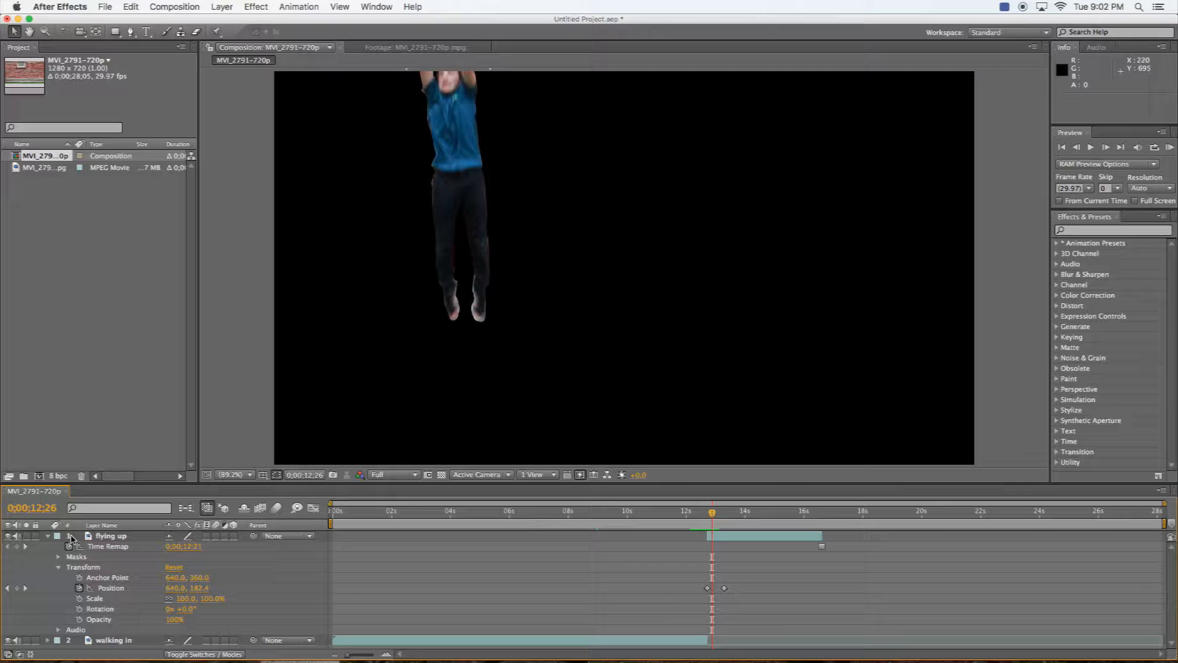
{"action": "left_click", "coordinate": [48, 537]}
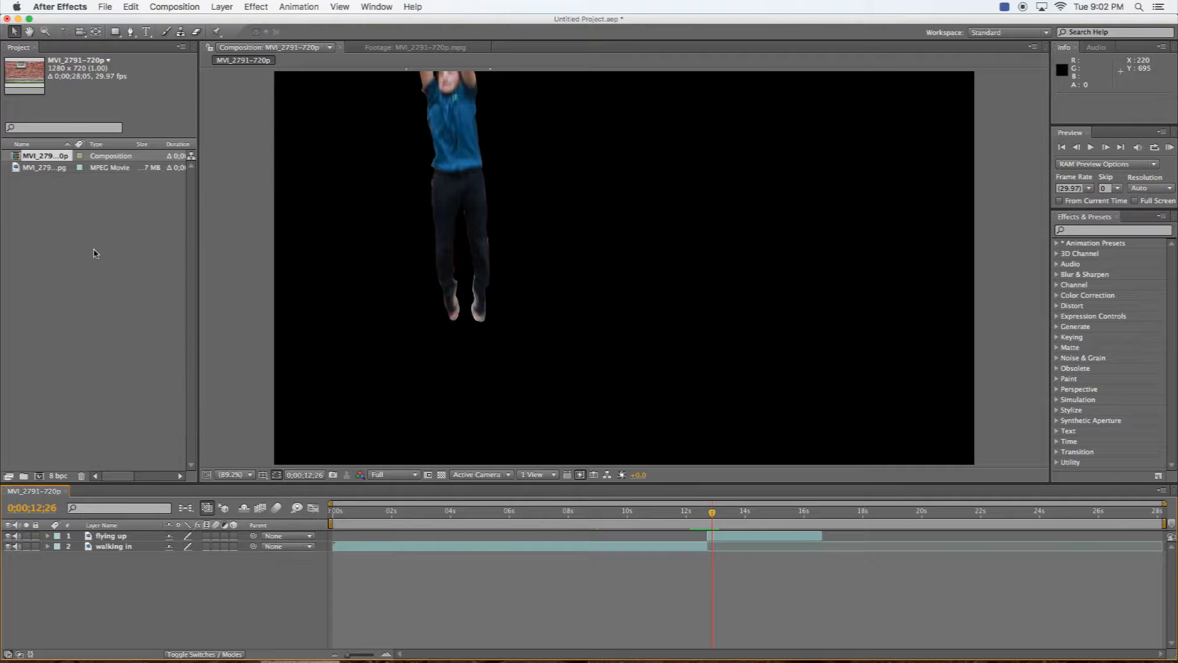
{"action": "left_click", "coordinate": [17, 168]}
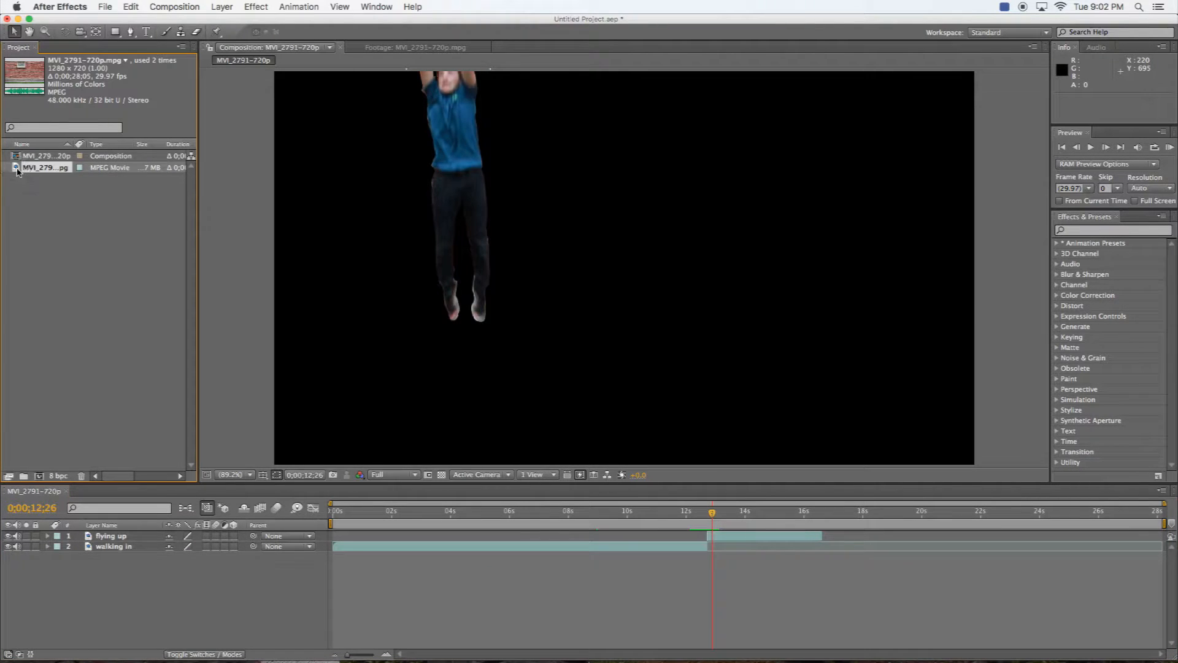
{"action": "left_click_drag", "start_coordinate": [16, 169], "coordinate": [168, 551]}
Step: Trim the bottom footage layer to start at the empty-wall frame 0;00;26;08, then move its start to 0;00;12;17
{"action": "left_click_drag", "start_coordinate": [716, 522], "coordinate": [1109, 526]}
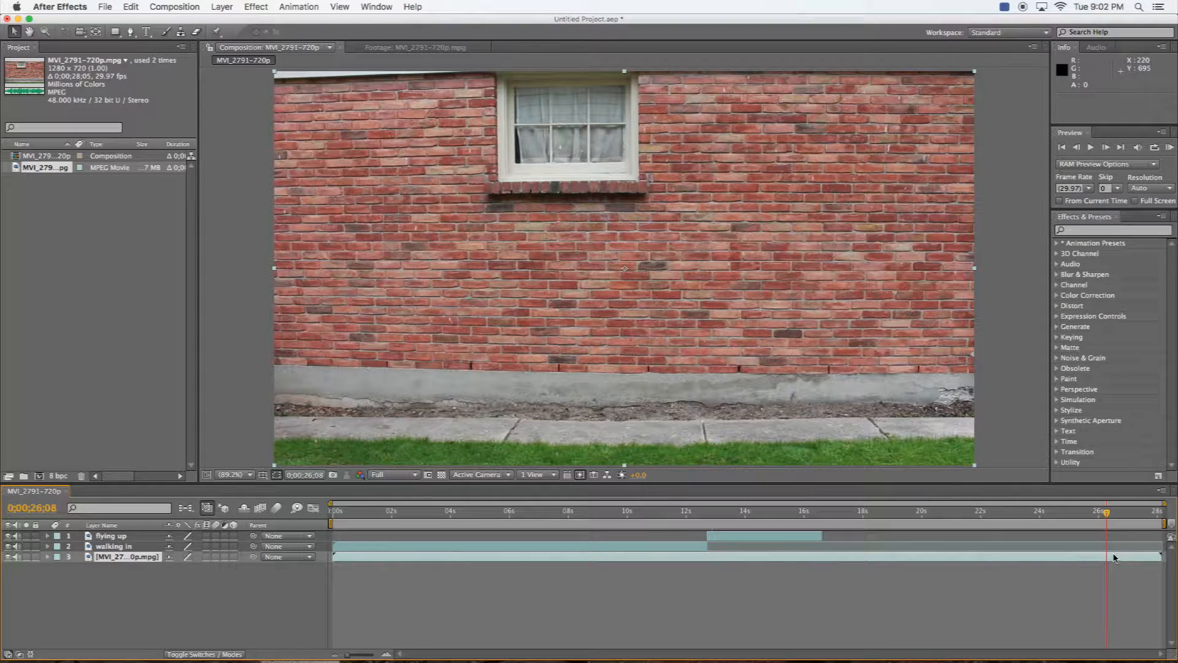
{"action": "key", "text": "alt+bracketleft"}
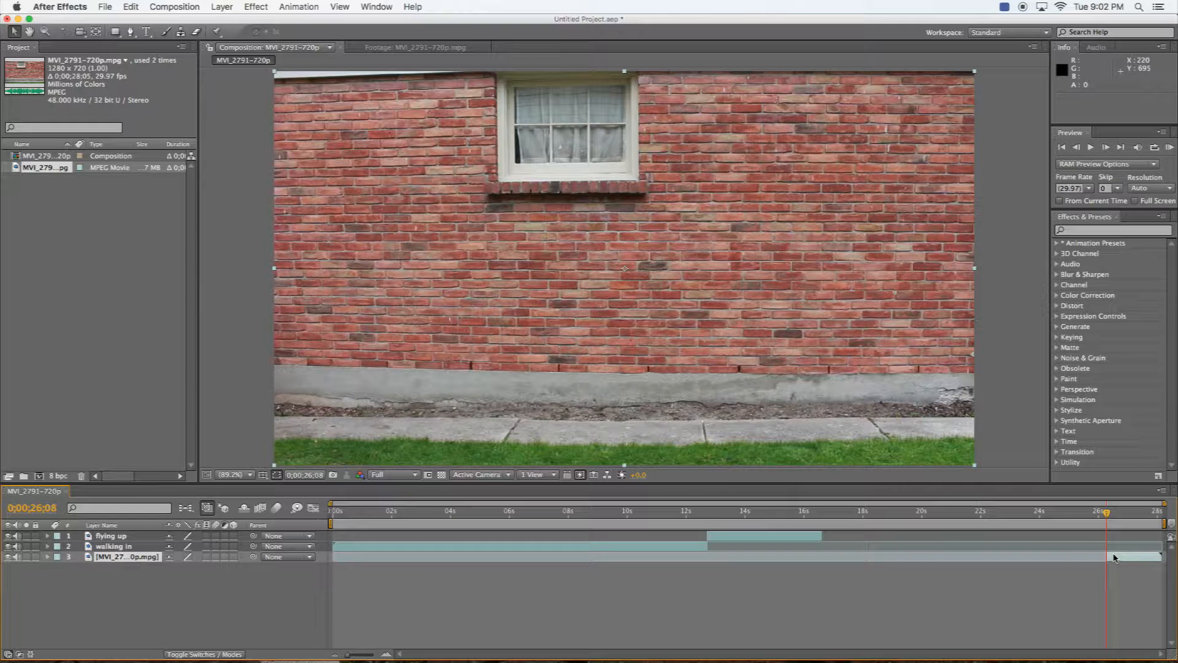
{"action": "left_click_drag", "start_coordinate": [1139, 561], "coordinate": [734, 558]}
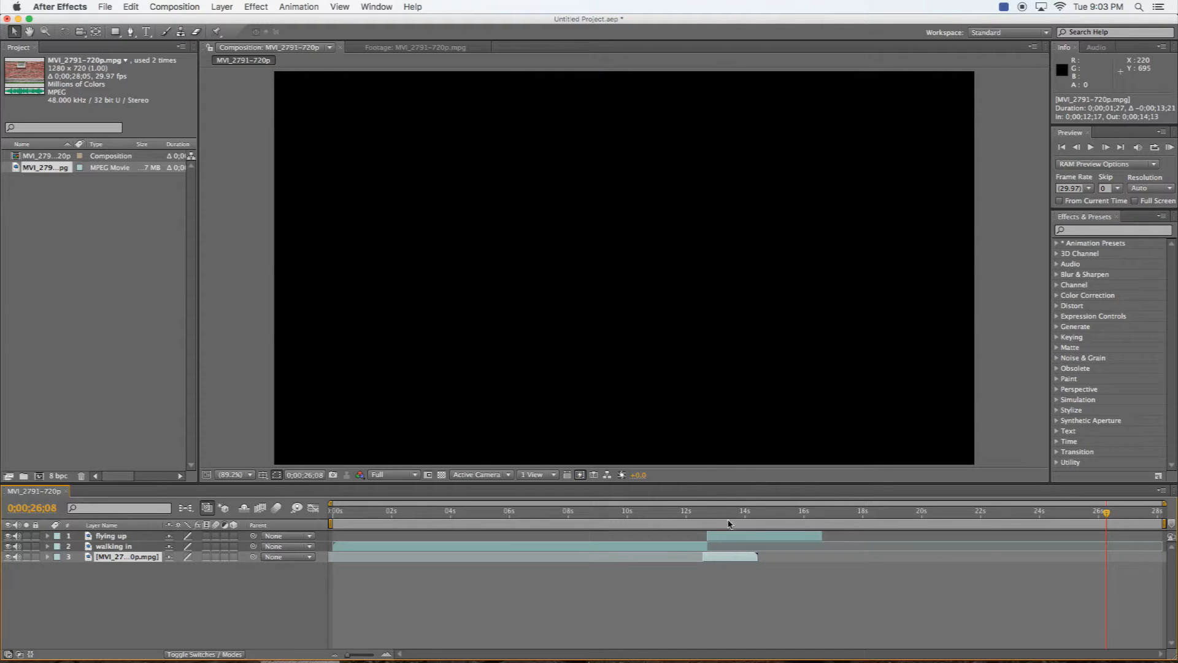
{"action": "left_click", "coordinate": [724, 522]}
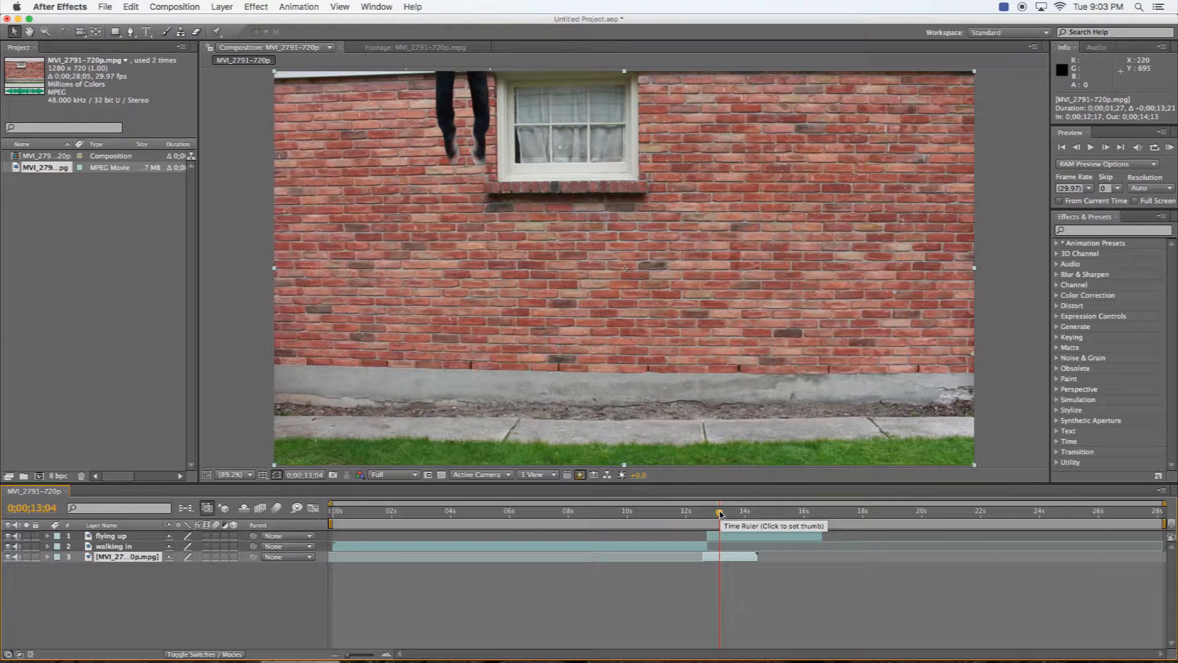
Step: Freeze the bottom background layer at 0;00;13;04 and stretch its span to run from 0;00;11;28 to 0;00;18;15
{"action": "left_click", "coordinate": [729, 556]}
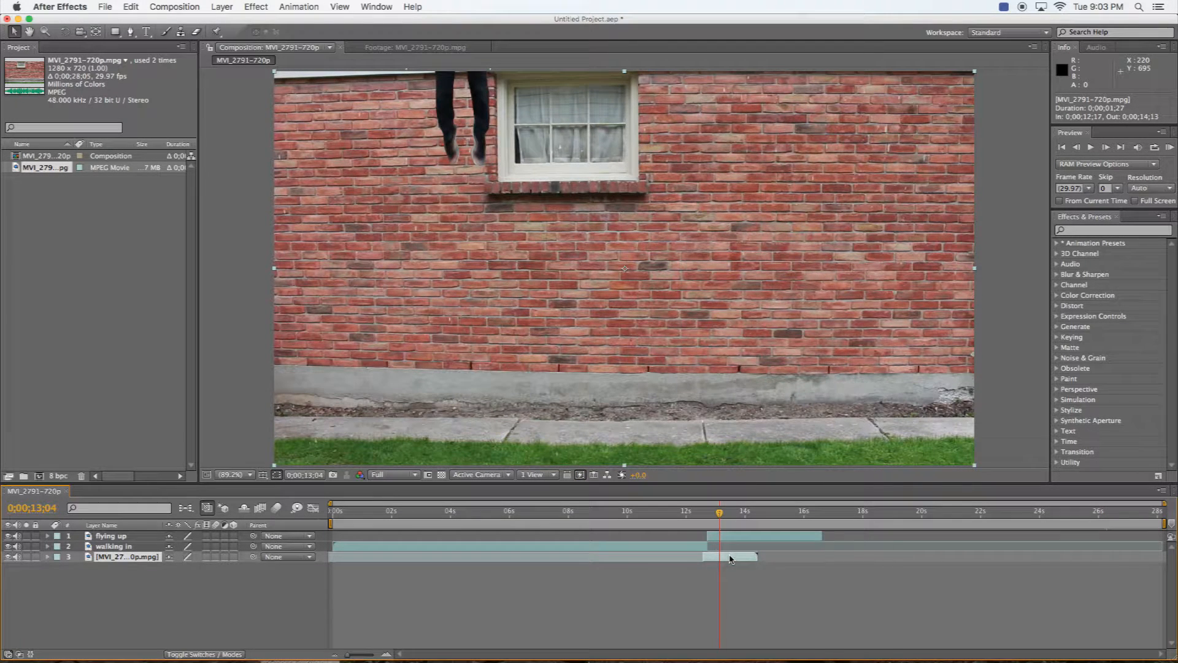
{"action": "right_click", "coordinate": [730, 559]}
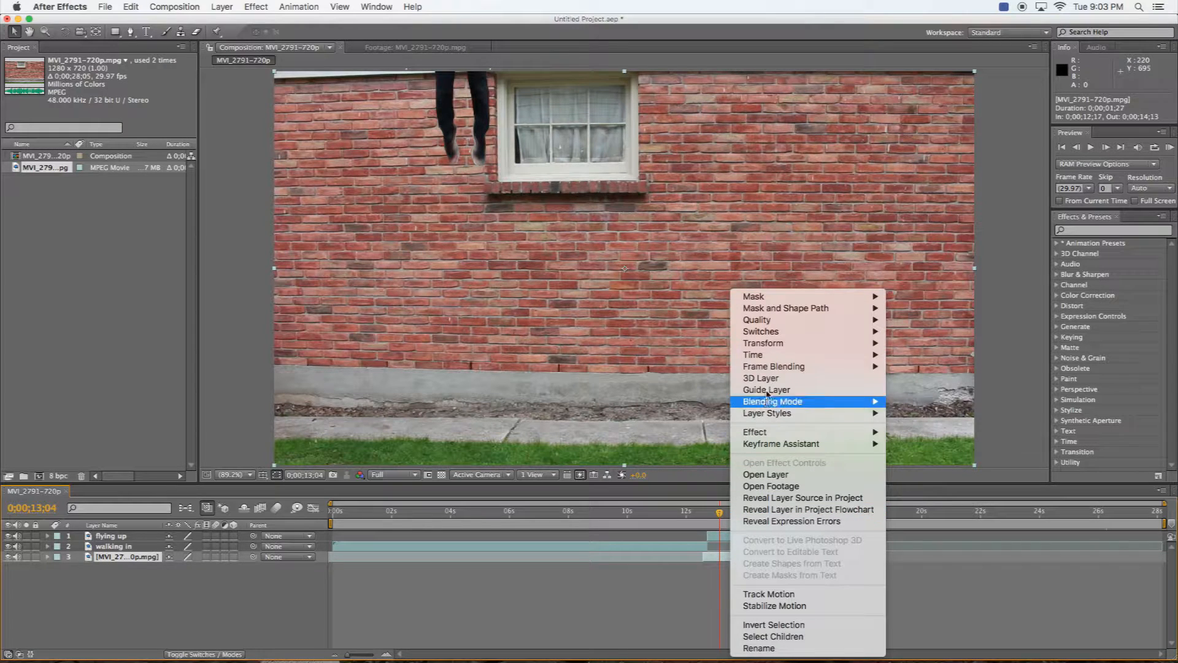
{"action": "mouse_move", "coordinate": [771, 356]}
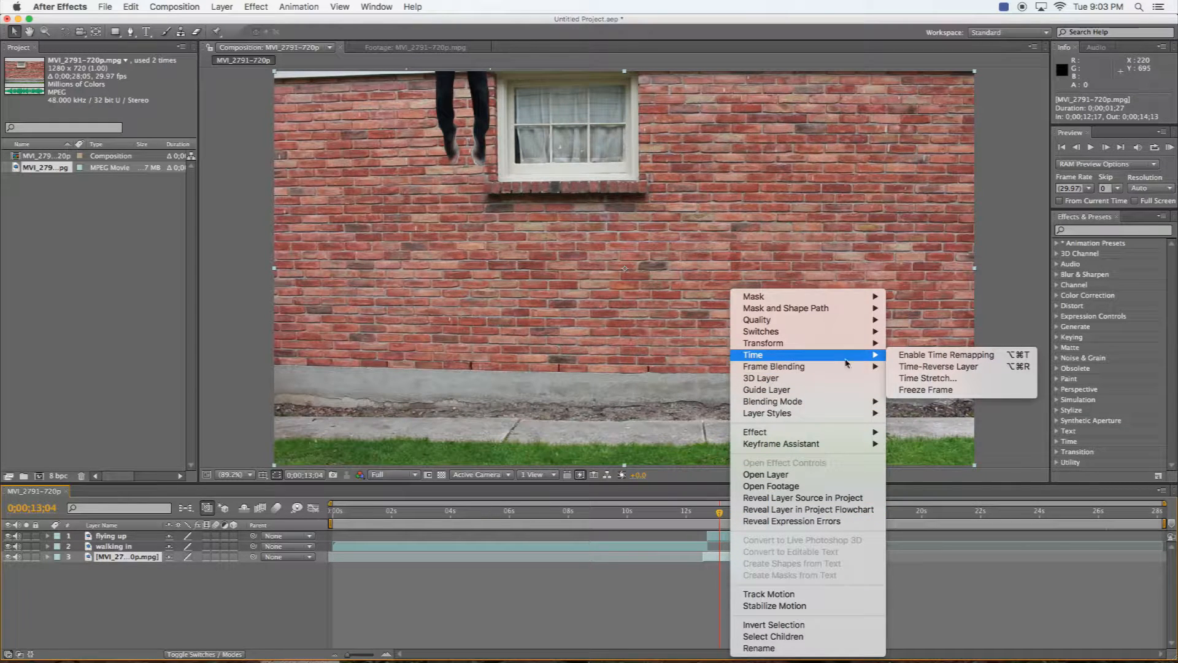
{"action": "left_click", "coordinate": [924, 390]}
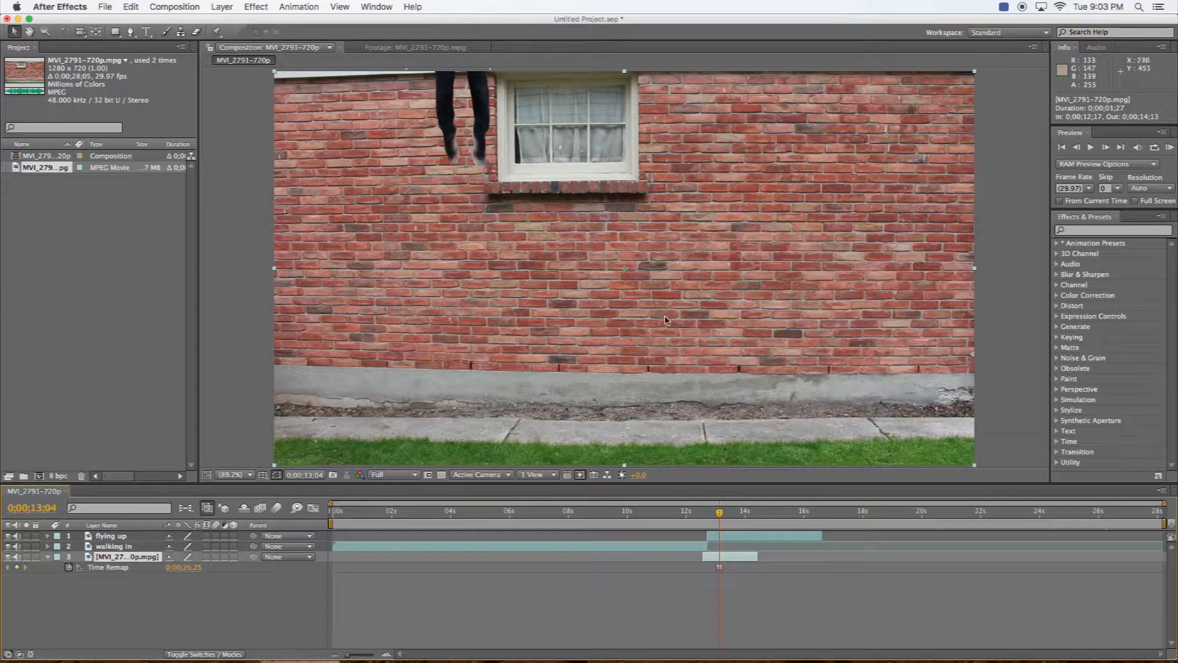
{"action": "left_click_drag", "start_coordinate": [728, 559], "coordinate": [687, 559]}
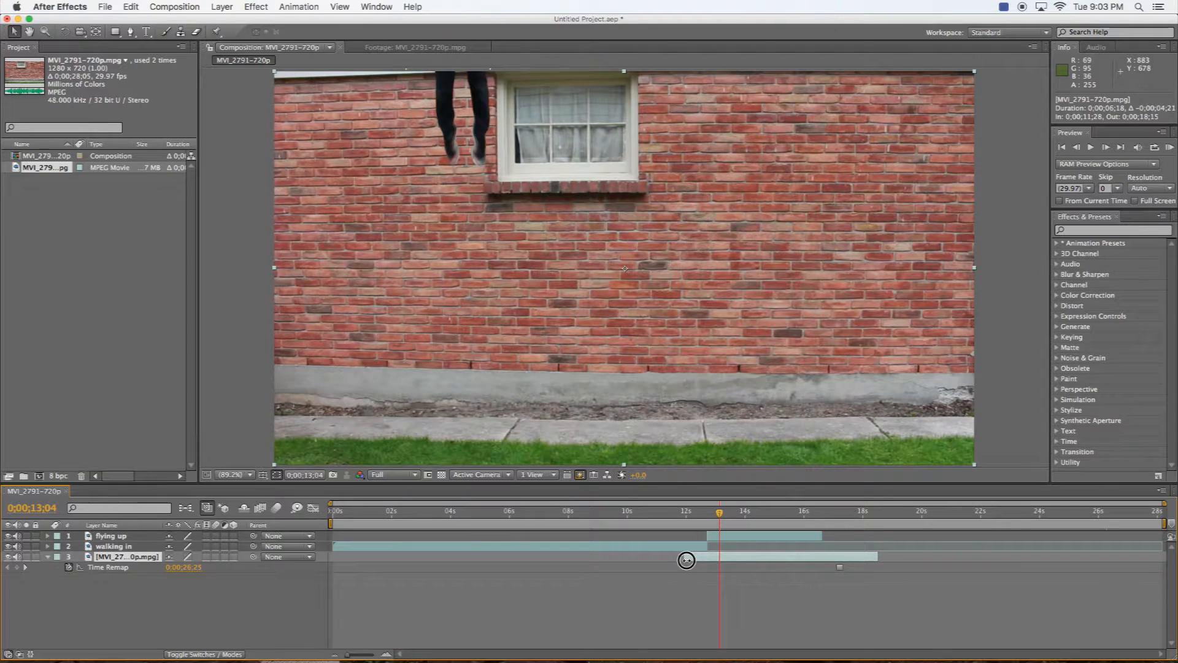
Step: Compare the masked man and the frozen wall background at 0;00;12;24 by hiding and showing each layer
{"action": "left_click_drag", "start_coordinate": [668, 517], "coordinate": [709, 513]}
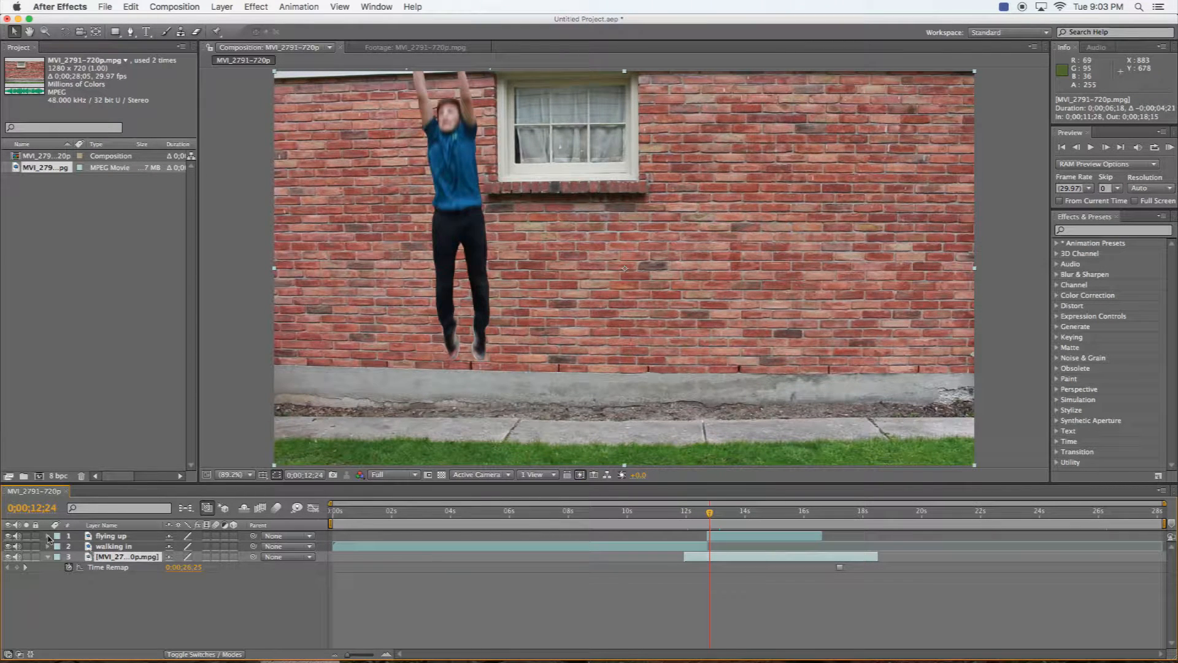
{"action": "left_click", "coordinate": [8, 536]}
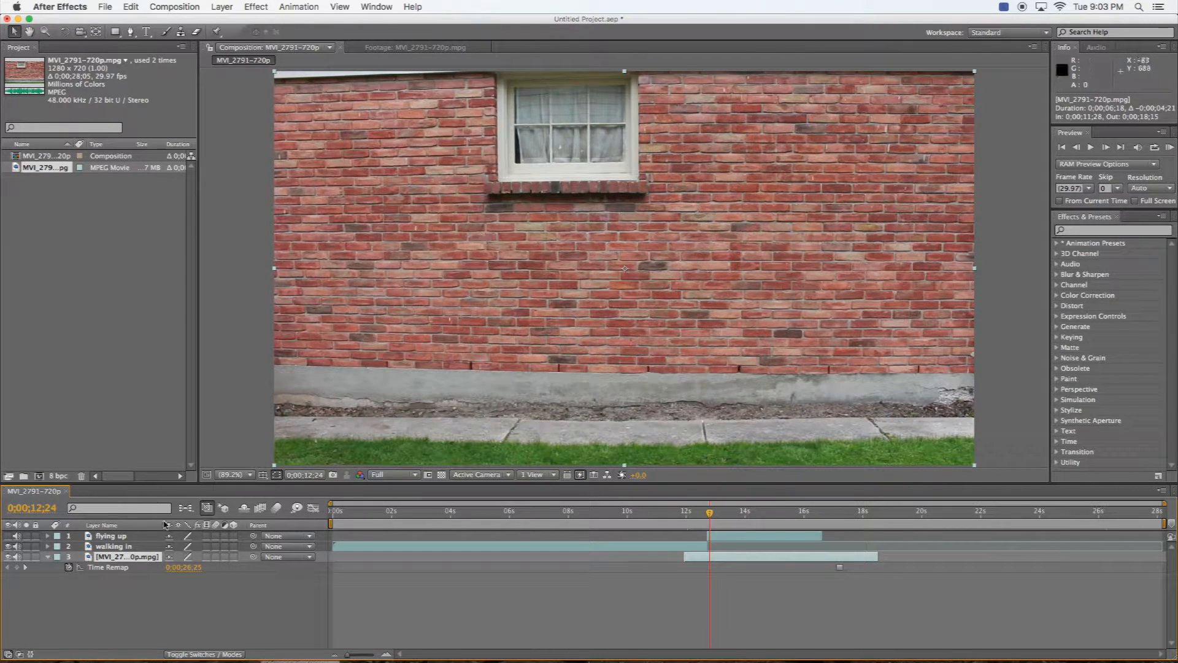
{"action": "left_click", "coordinate": [8, 556]}
{"action": "left_click", "coordinate": [8, 536]}
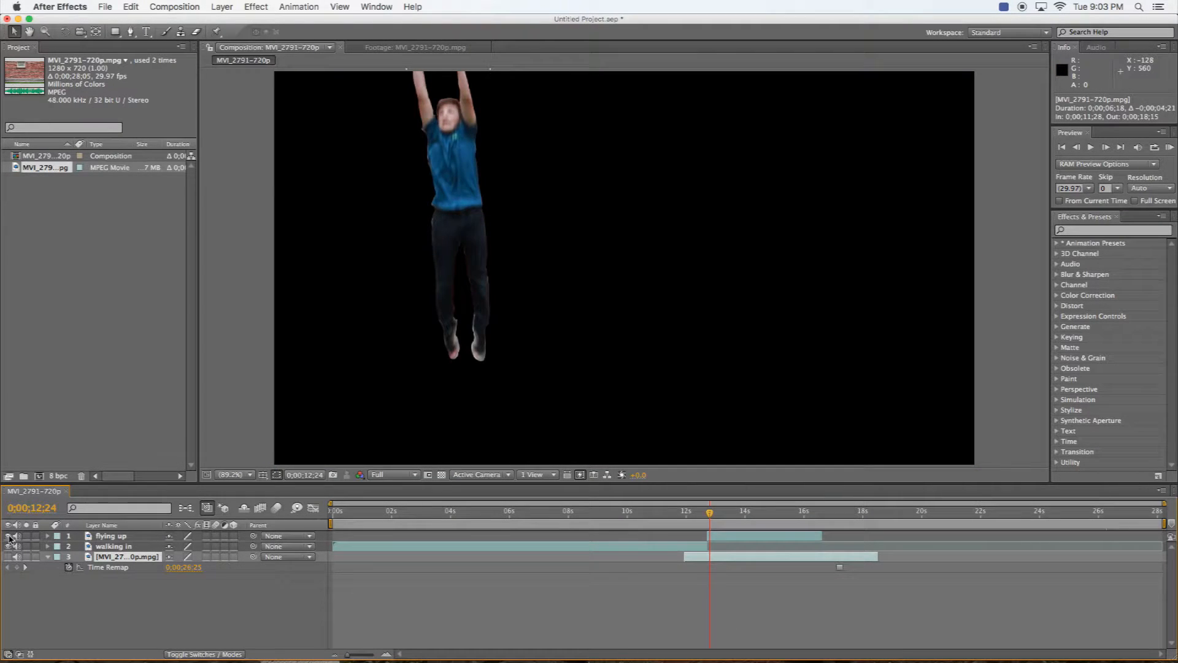
{"action": "left_click", "coordinate": [8, 557]}
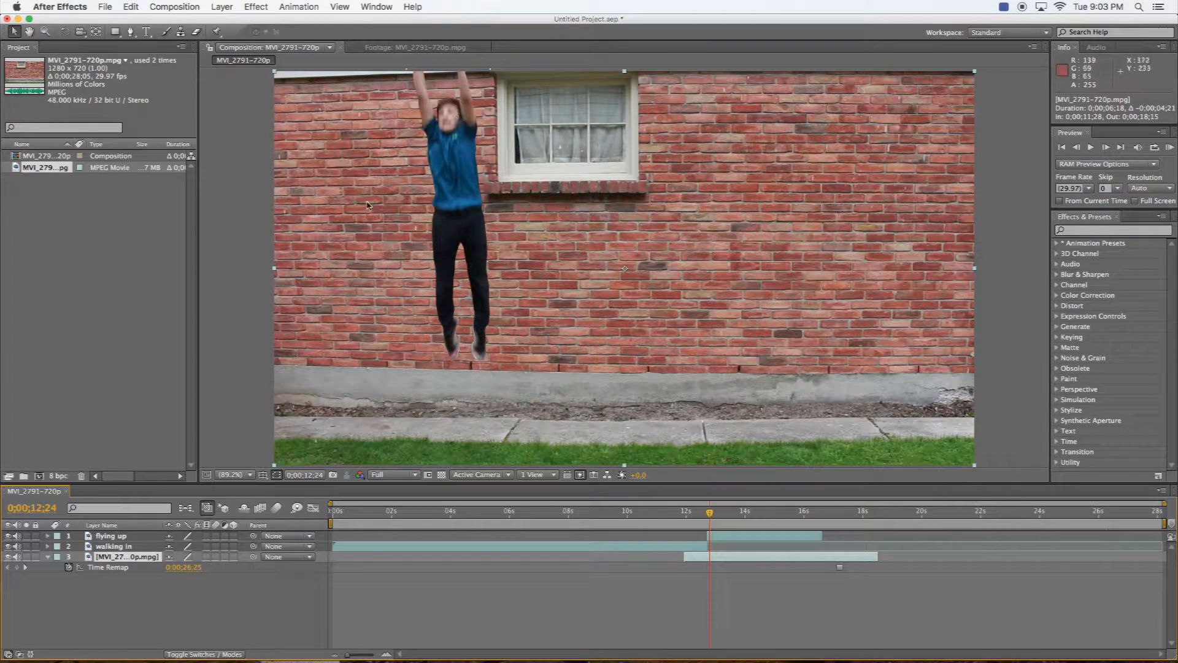
Step: Preview the fly-up over the wall background from 0;00;10;17
{"action": "mouse_move", "coordinate": [710, 514]}
{"action": "left_mouse_down"}
{"action": "mouse_move", "coordinate": [679, 509]}
{"action": "mouse_move", "coordinate": [728, 509]}
{"action": "mouse_move", "coordinate": [692, 511]}
{"action": "mouse_move", "coordinate": [710, 513]}
{"action": "left_mouse_up"}
{"action": "left_click", "coordinate": [651, 519]}
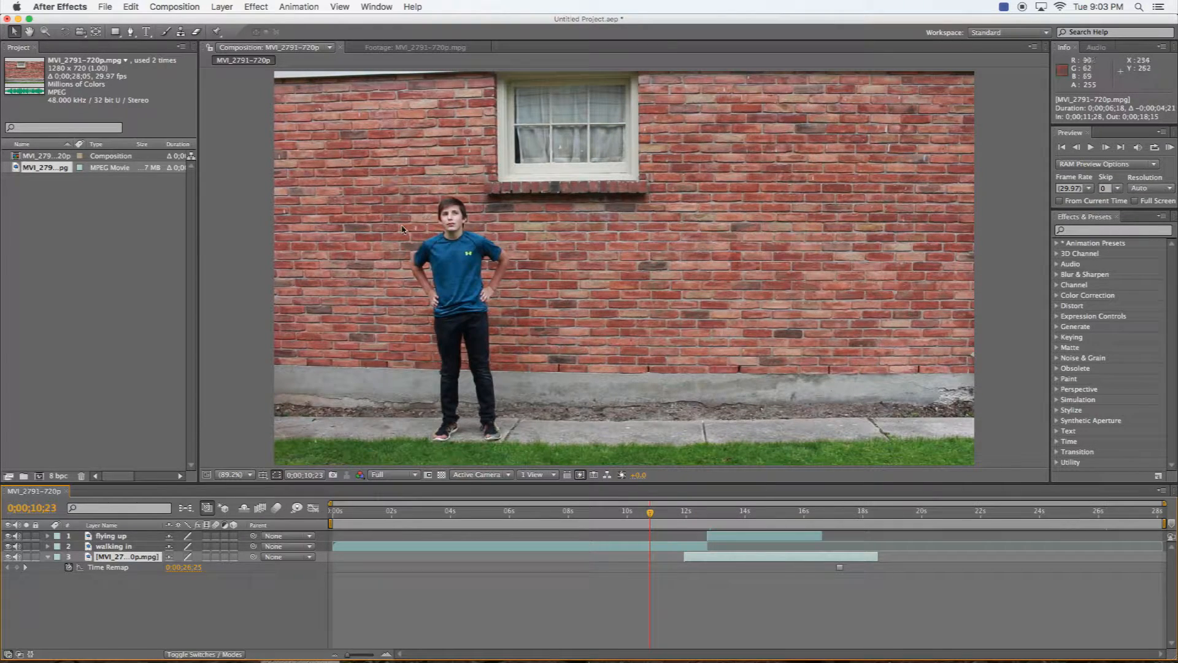
{"action": "mouse_move", "coordinate": [650, 515]}
{"action": "left_mouse_down"}
{"action": "mouse_move", "coordinate": [618, 513]}
{"action": "mouse_move", "coordinate": [643, 521]}
{"action": "left_mouse_up"}
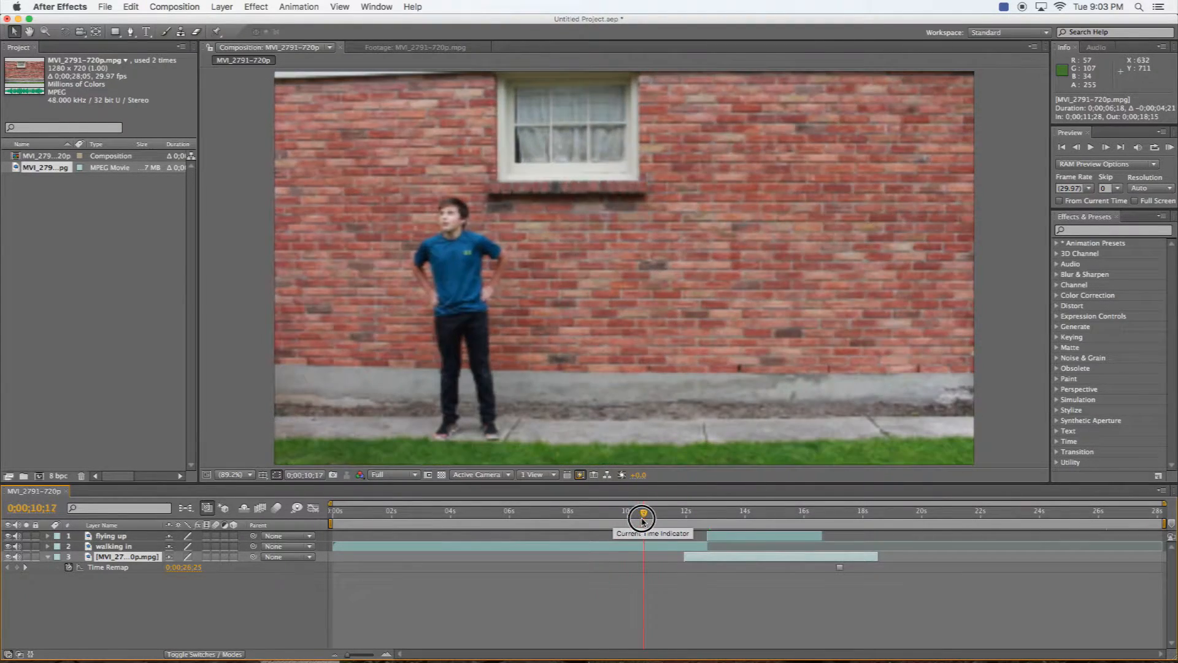
{"action": "left_click", "coordinate": [1091, 148]}
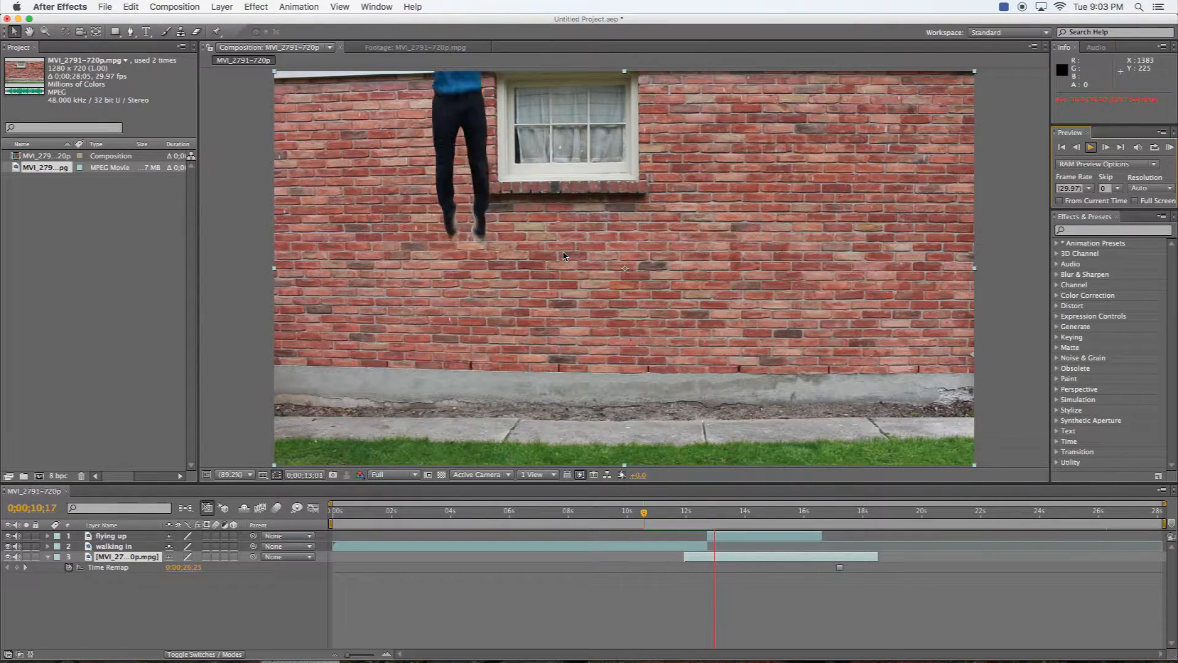
{"action": "key", "text": "space"}
Step: Trim the "flying up" layer to end at 0;00;14;19 and add another MVI_2791-720p.mpg layer directly below "walking in"
{"action": "left_click_drag", "start_coordinate": [823, 538], "coordinate": [765, 539]}
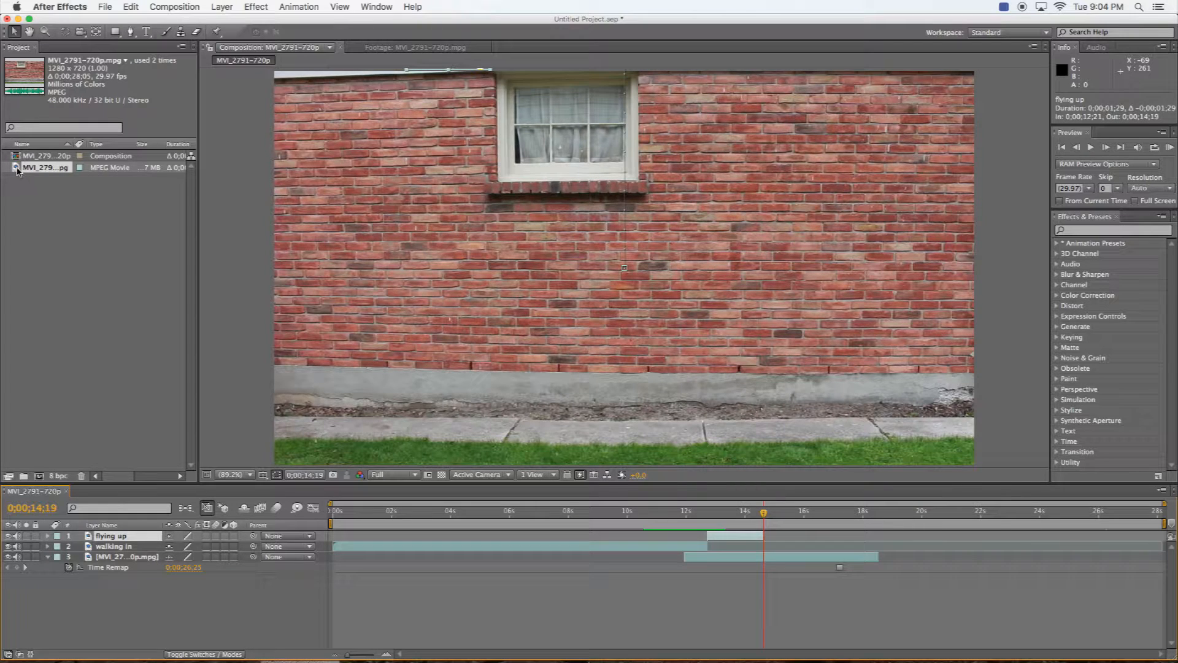
{"action": "left_click_drag", "start_coordinate": [17, 170], "coordinate": [129, 555]}
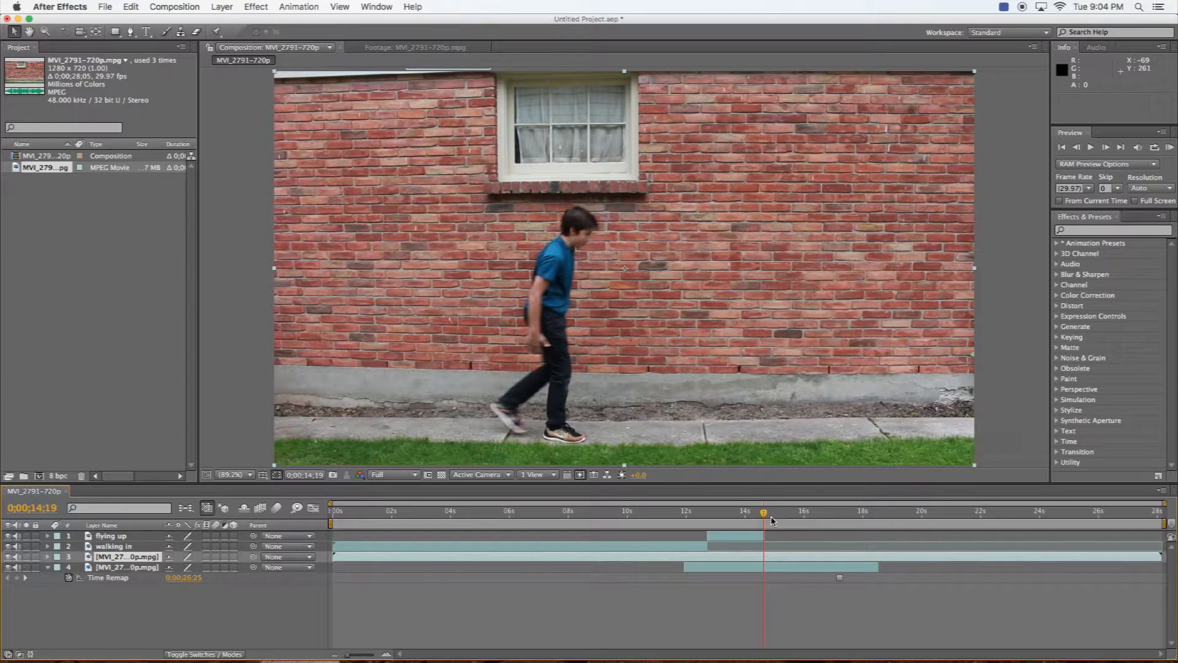
Step: Find the frame just before the man lands from his jump and trim the new footage layer to start there, at 0;00;18;13
{"action": "left_click_drag", "start_coordinate": [765, 513], "coordinate": [792, 517]}
{"action": "left_click_drag", "start_coordinate": [835, 520], "coordinate": [877, 519]}
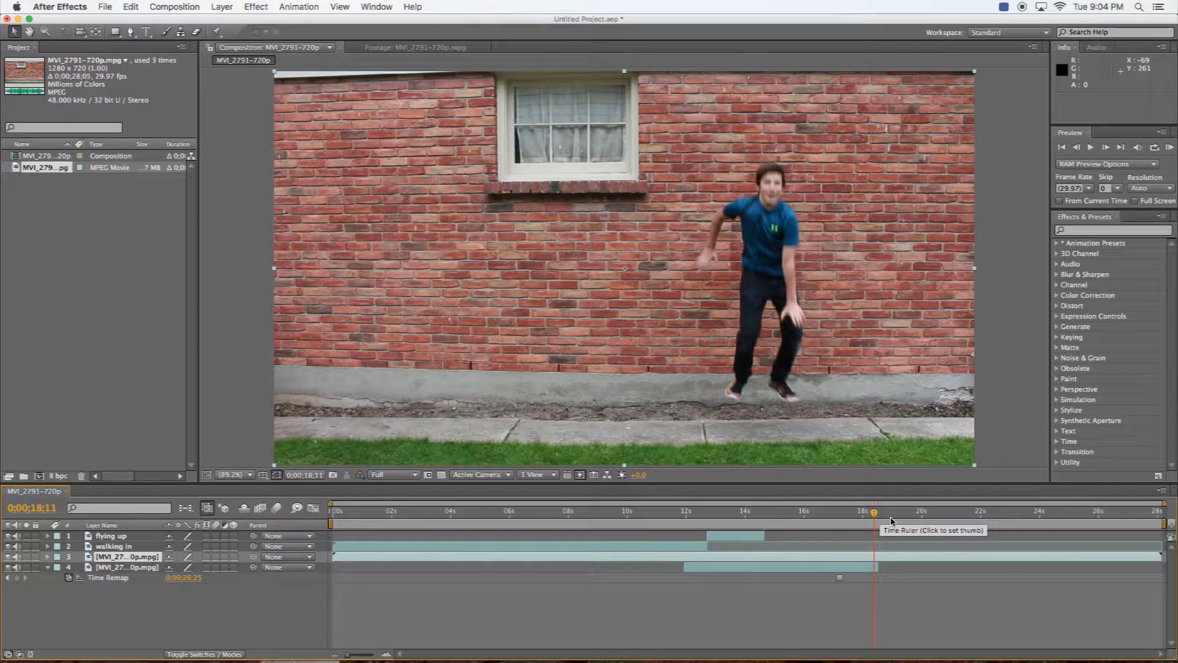
{"action": "key", "text": "Page_Down"}
{"action": "key", "text": "Page_Down"}
{"action": "key", "text": "Page_Down"}
{"action": "key", "text": "Page_Down"}
{"action": "key", "text": "Page_Down"}
{"action": "key", "text": "Page_Down"}
{"action": "key", "text": "Page_Down"}
{"action": "key", "text": "Page_Down"}
{"action": "key", "text": "Page_Up"}
{"action": "key", "text": "Page_Up"}
{"action": "key", "text": "Page_Up"}
{"action": "key", "text": "Page_Up"}
{"action": "key", "text": "Page_Up"}
{"action": "key", "text": "Page_Up"}
{"action": "key", "text": "Page_Up"}
{"action": "key", "text": "Page_Up"}
{"action": "key", "text": "Page_Down"}
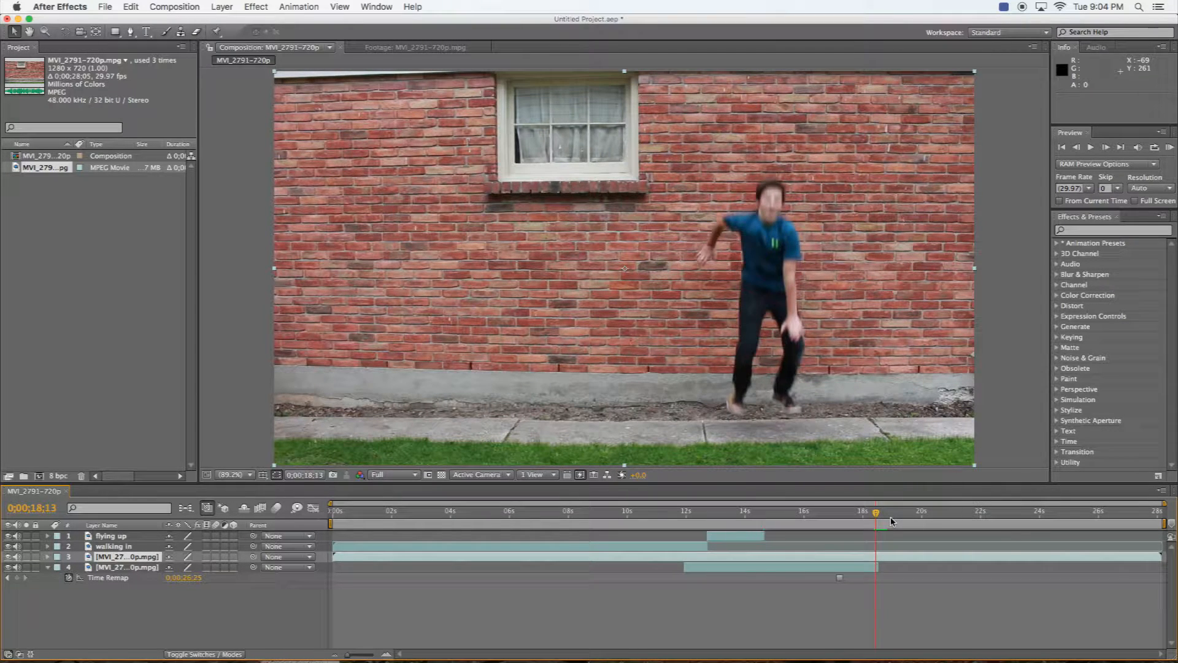
{"action": "key", "text": "Page_Down"}
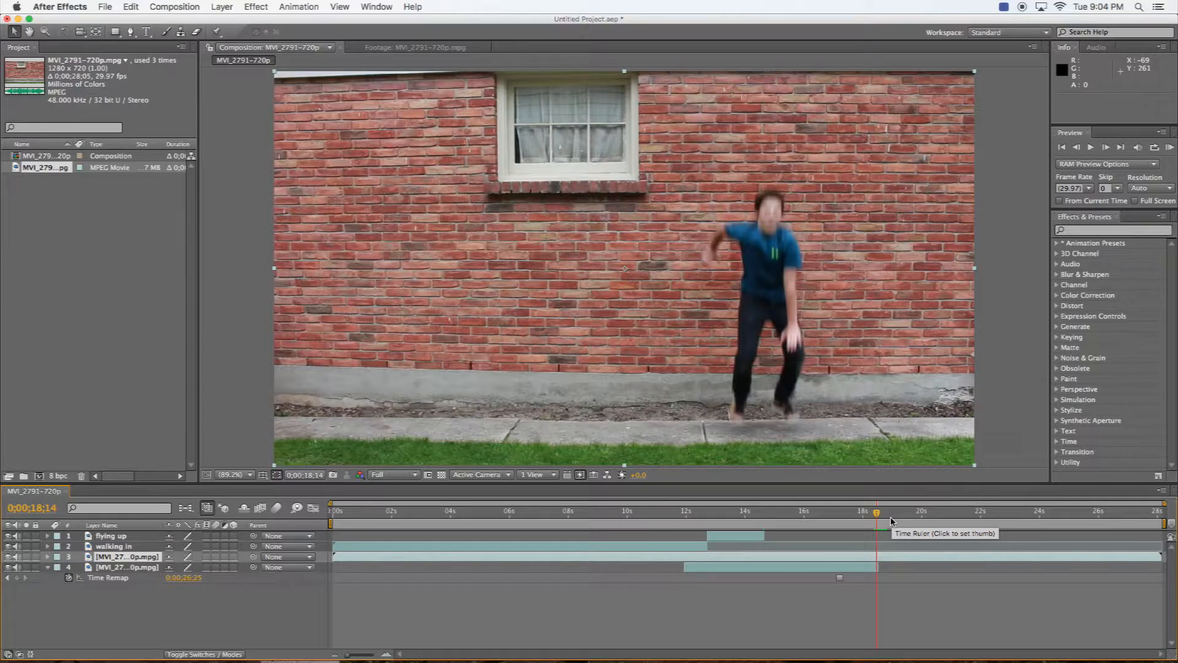
{"action": "key", "text": "ctrl+Up"}
{"action": "key", "text": "ctrl+Up"}
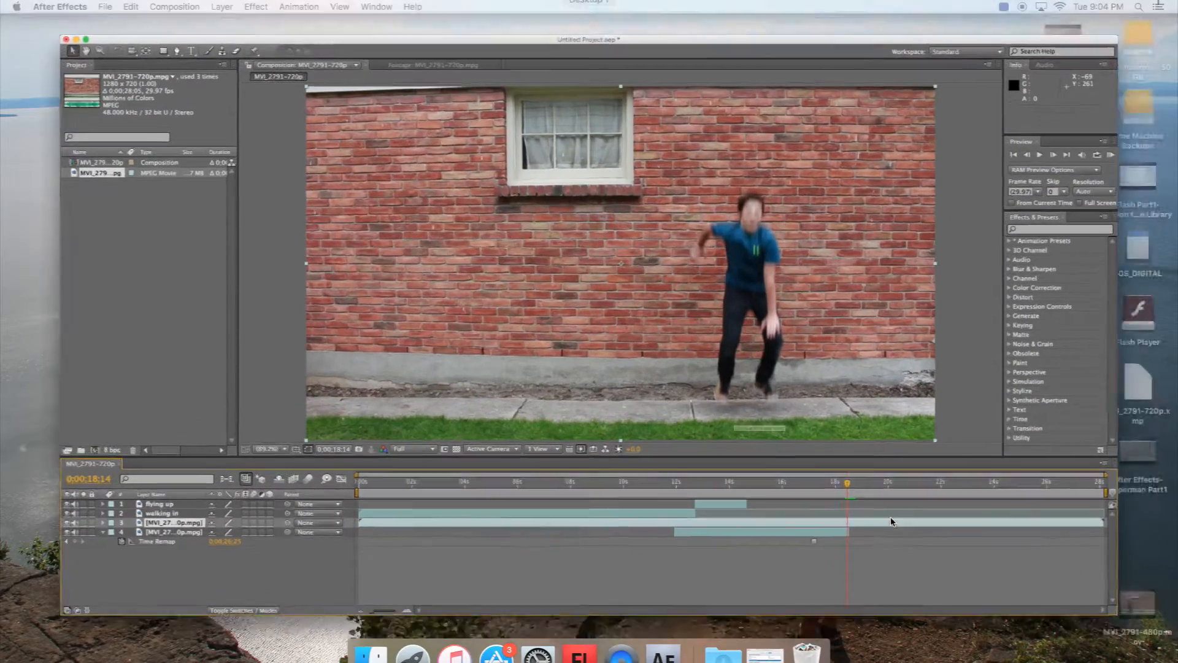
{"action": "key", "text": "Page_Up"}
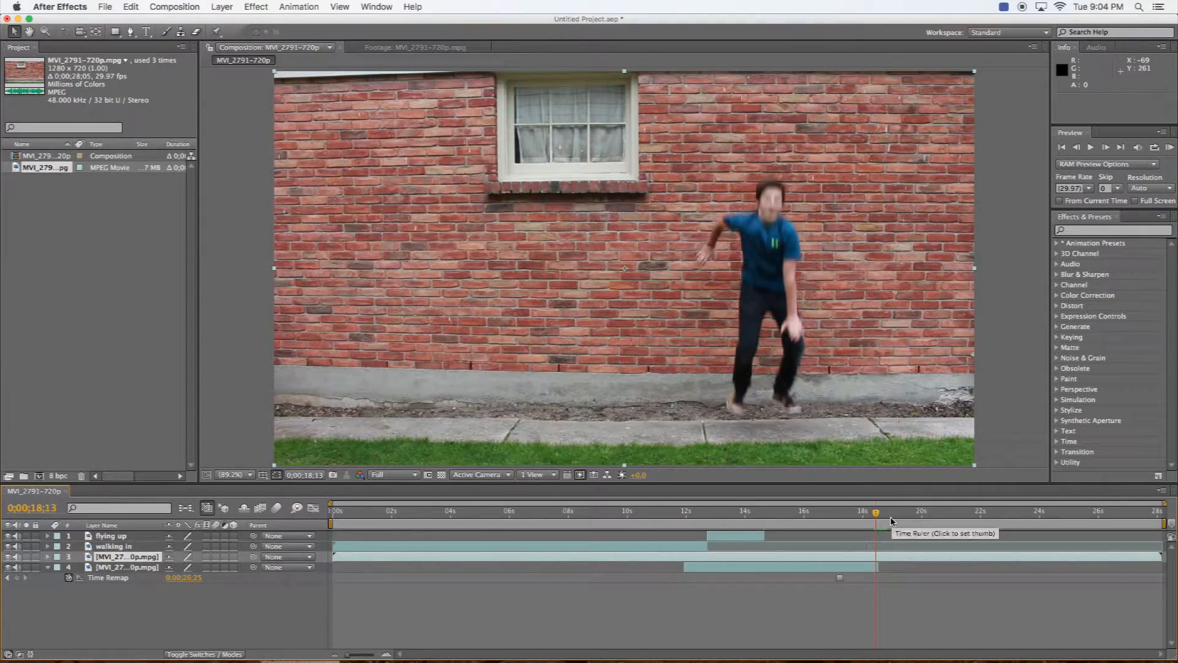
{"action": "key", "text": "Page_Down"}
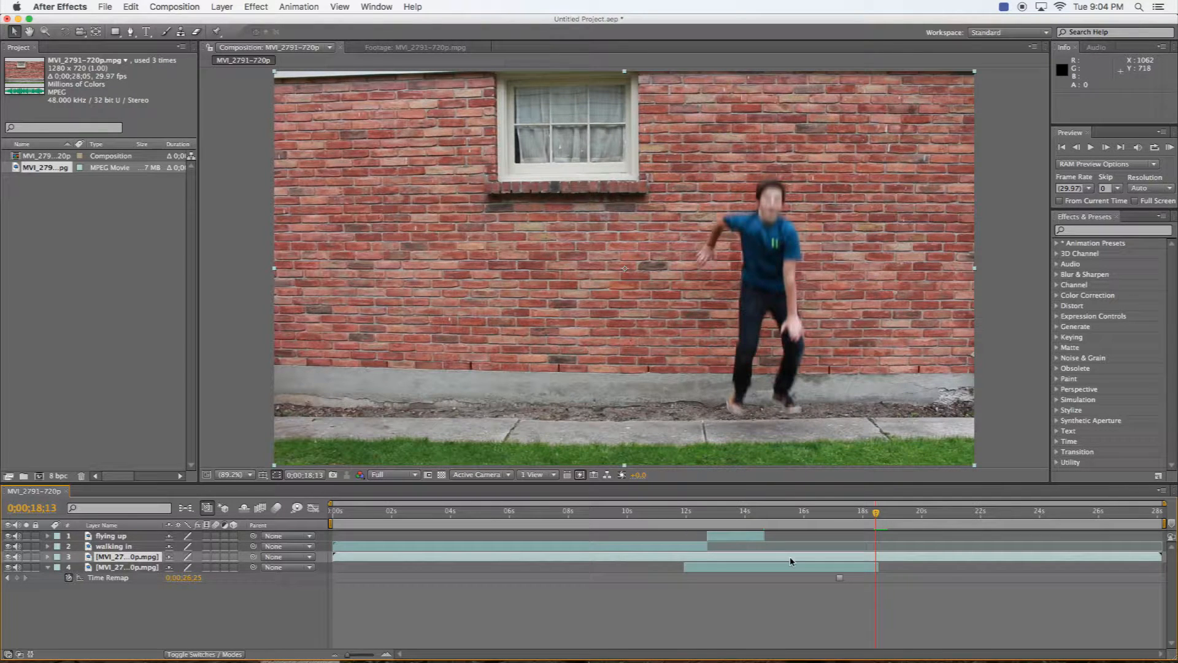
{"action": "left_click_drag", "start_coordinate": [334, 557], "coordinate": [813, 556]}
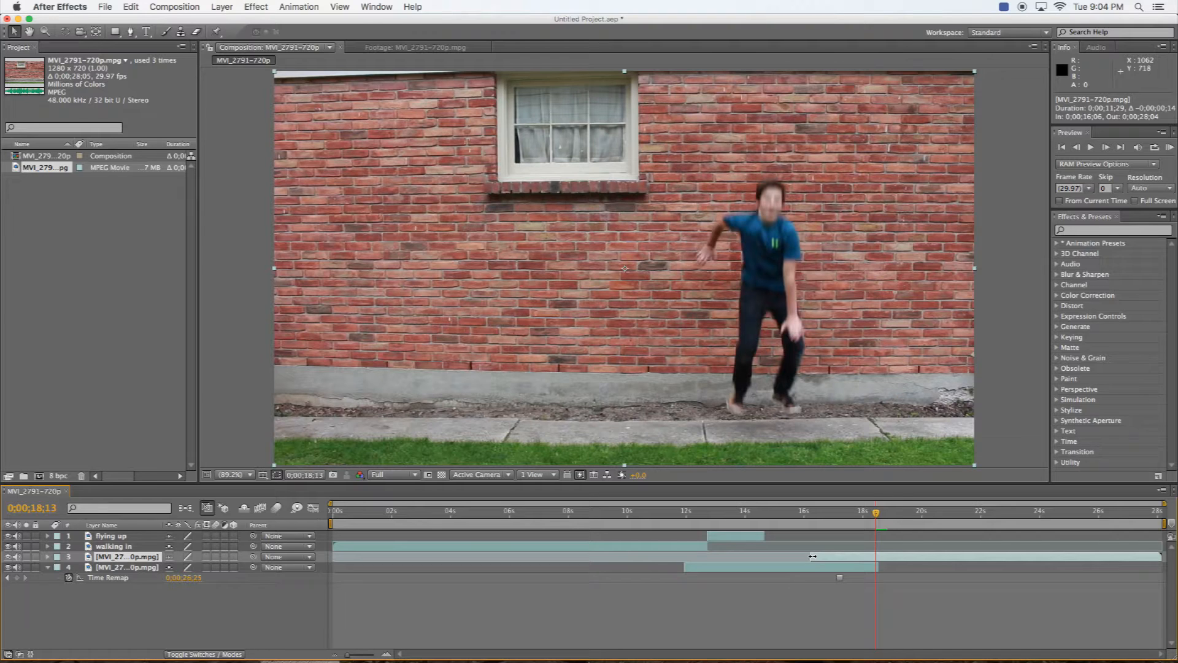
{"action": "key", "text": "alt+["}
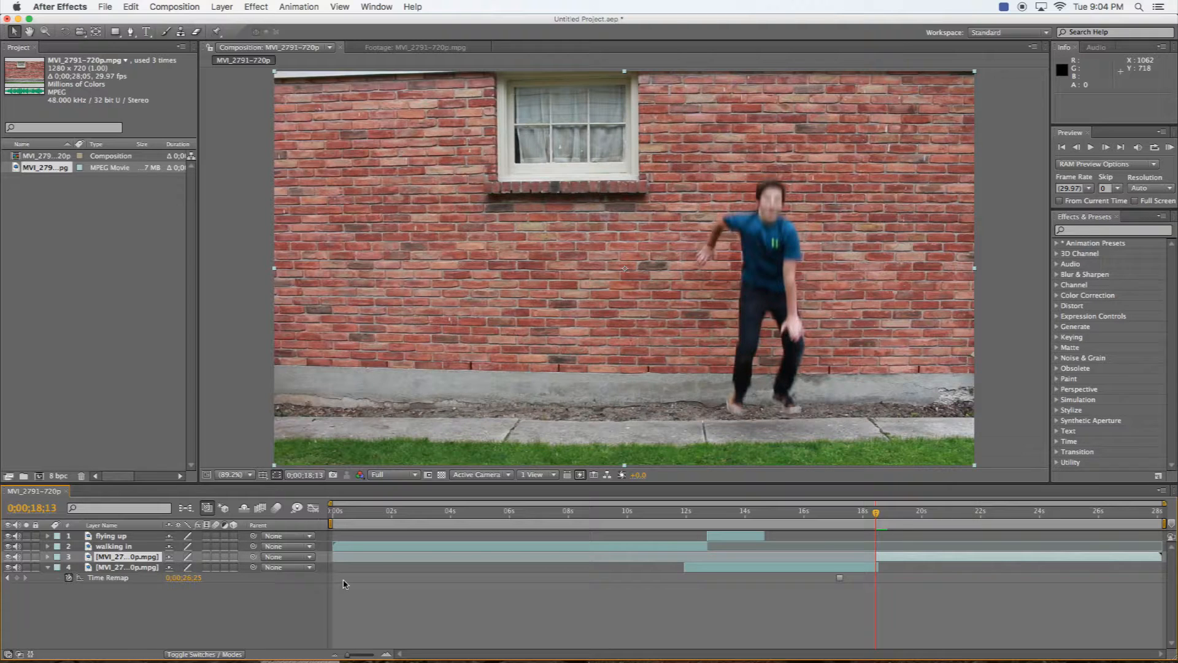
Step: Duplicate the trimmed landing layer and rename the lower copy "walk away"
{"action": "key", "text": "super+d"}
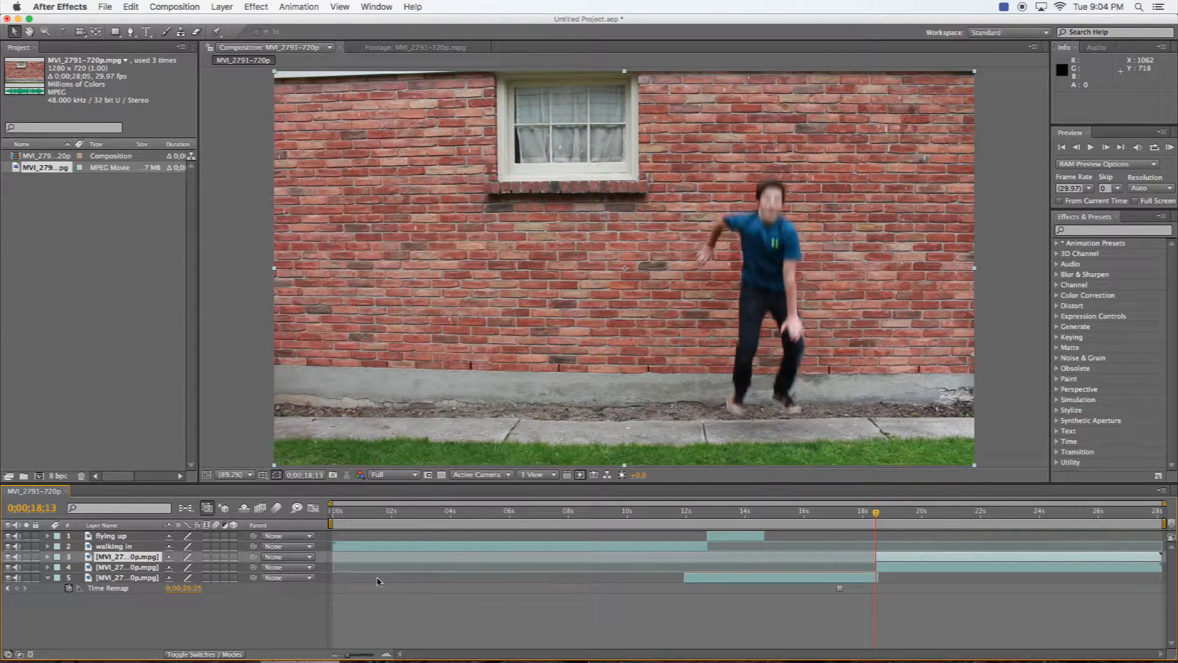
{"action": "left_click", "coordinate": [105, 567]}
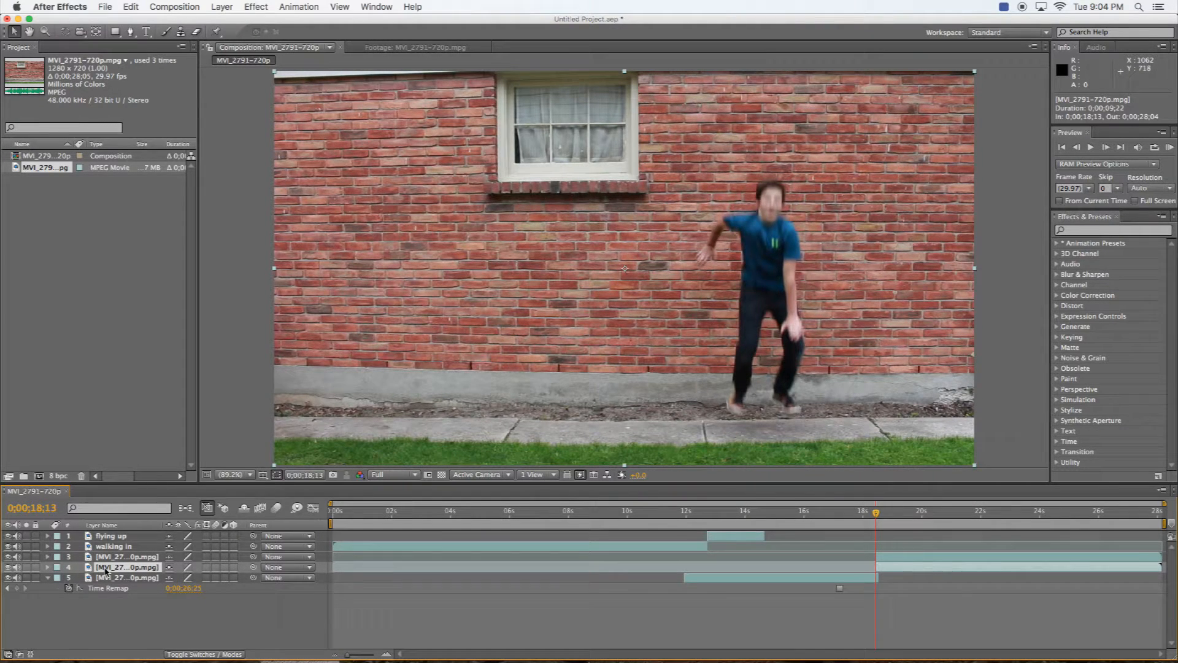
{"action": "right_click", "coordinate": [106, 571]}
{"action": "left_click", "coordinate": [126, 650]}
{"action": "type", "text": "walk away"}
{"action": "key", "text": "Return"}
Step: Rename the upper copy of the landing footage layer "fly down"
{"action": "left_click", "coordinate": [105, 556]}
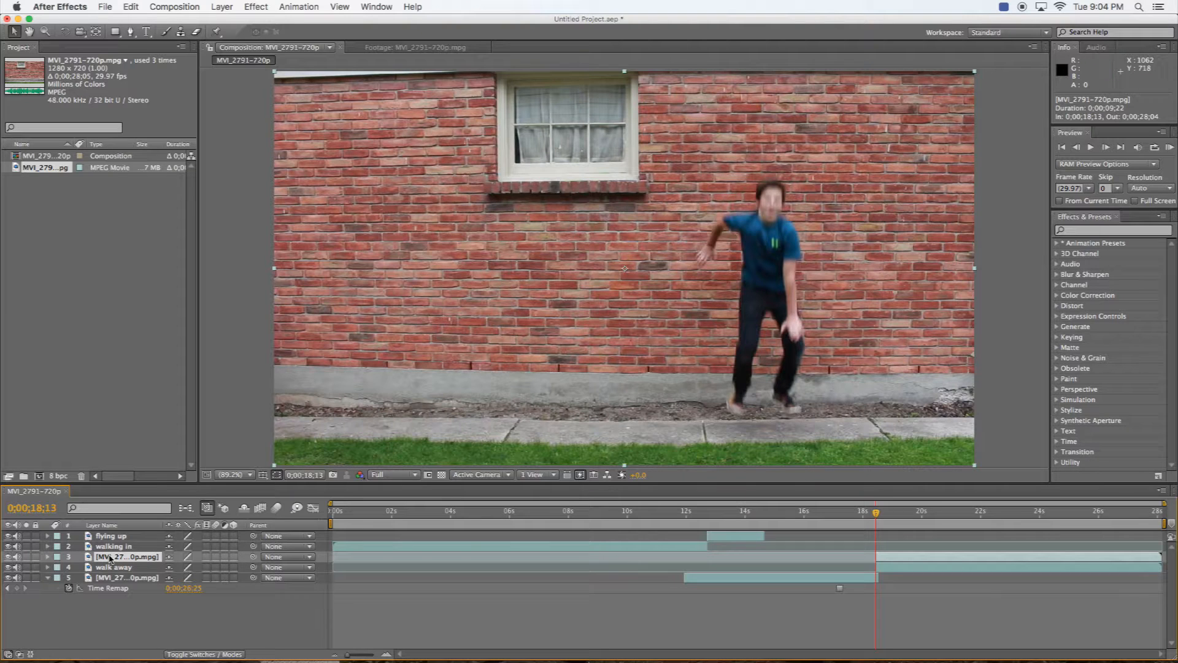
{"action": "right_click", "coordinate": [110, 557]}
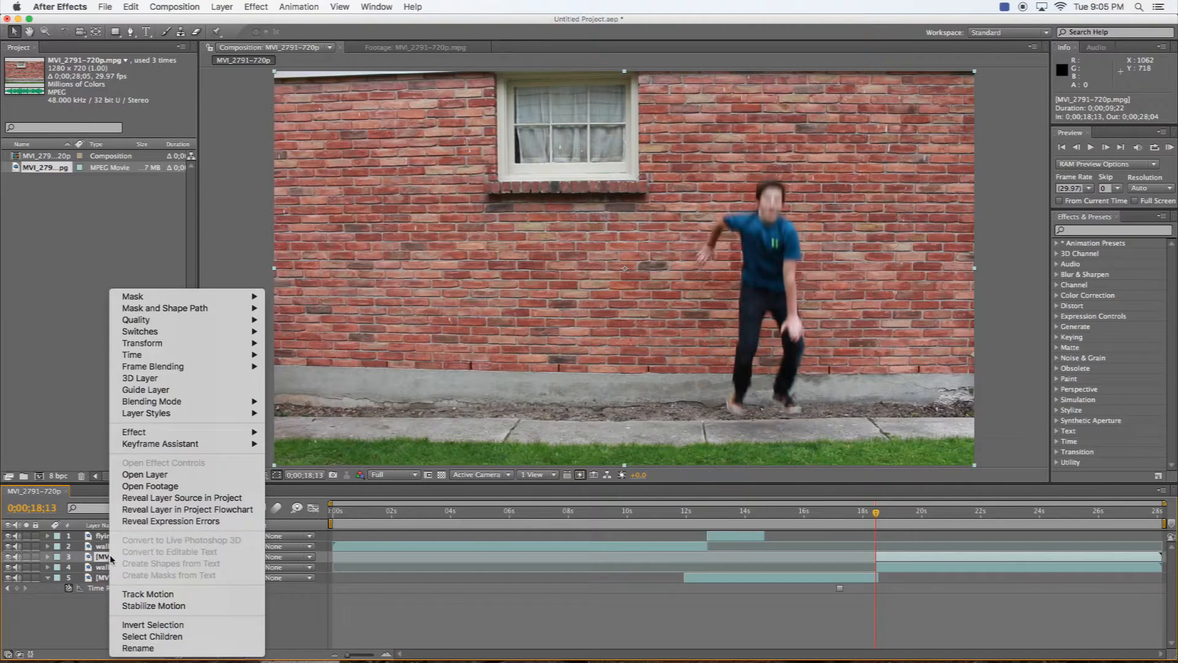
{"action": "left_click", "coordinate": [138, 649]}
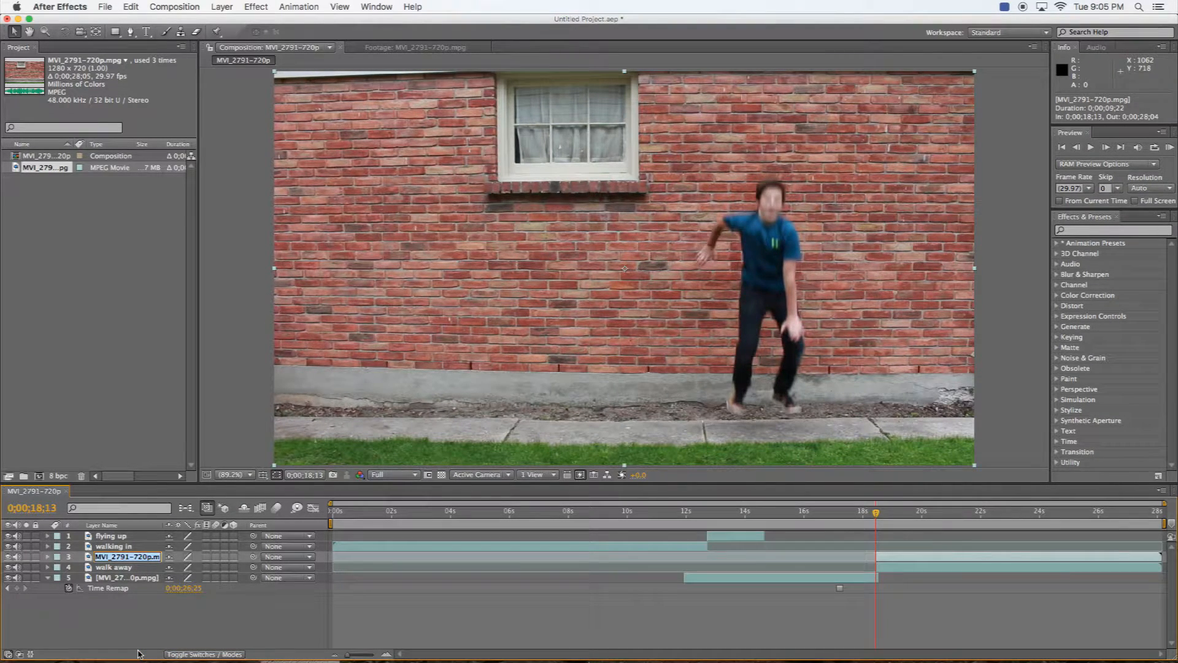
{"action": "type", "text": "flavdown"}
{"action": "key", "text": "Return"}
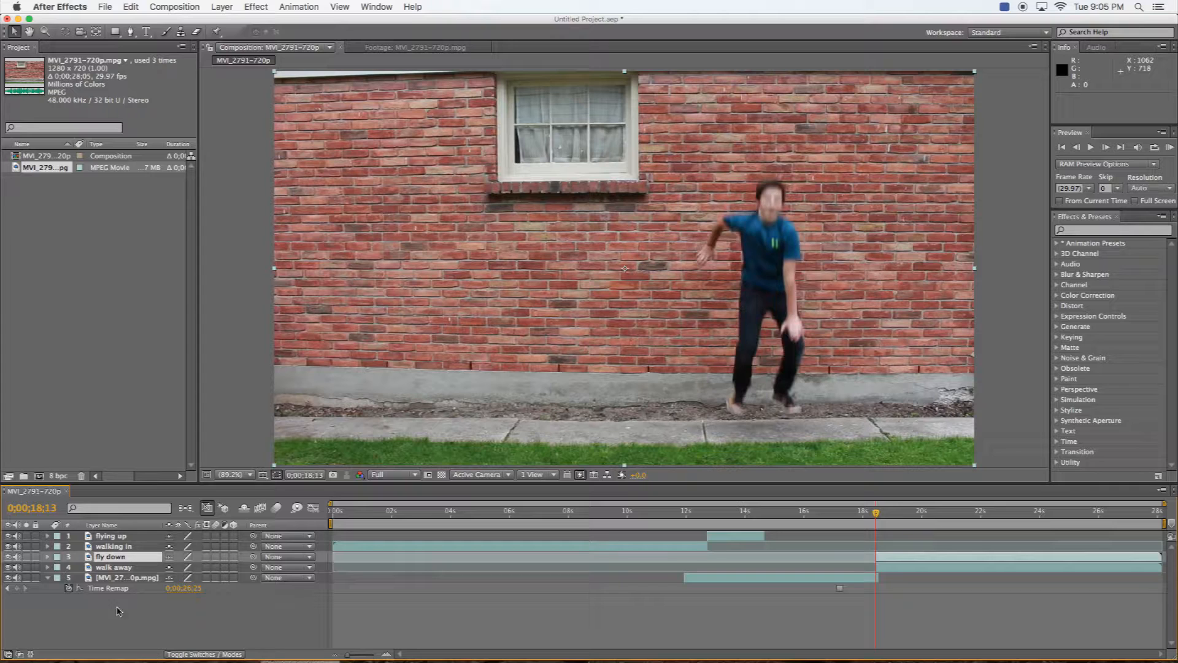
Step: Apply Freeze Frame to the "fly down" layer at 0;00;18;13
{"action": "left_click", "coordinate": [107, 578]}
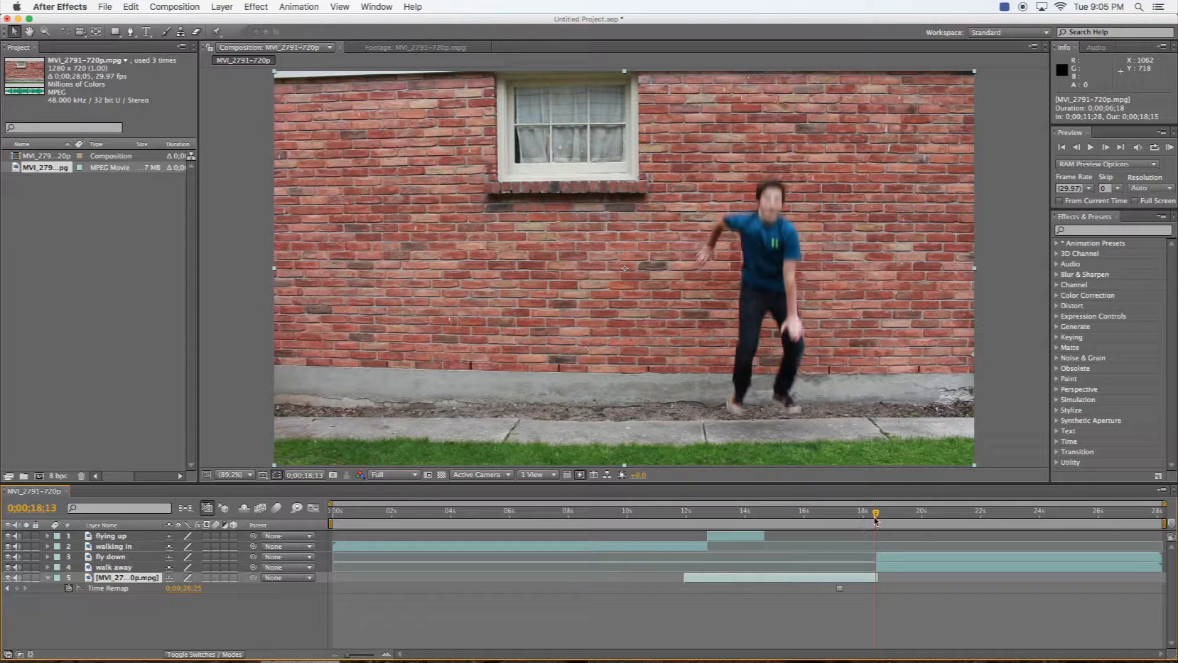
{"action": "left_click", "coordinate": [885, 560]}
{"action": "right_click", "coordinate": [886, 560]}
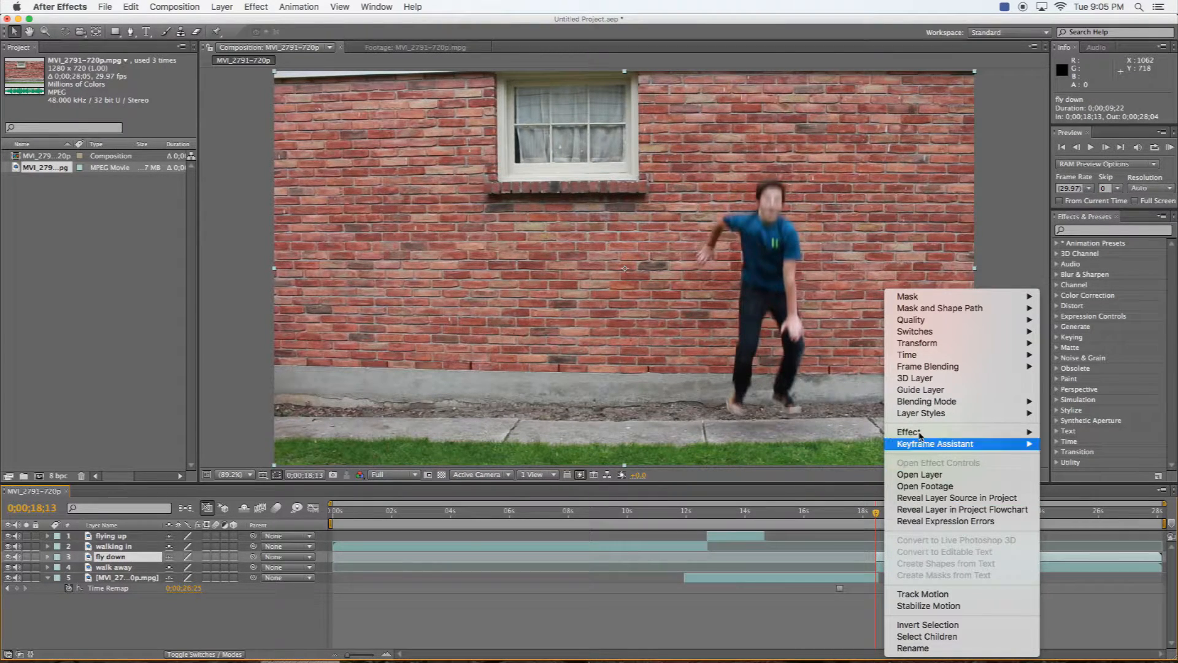
{"action": "mouse_move", "coordinate": [910, 357]}
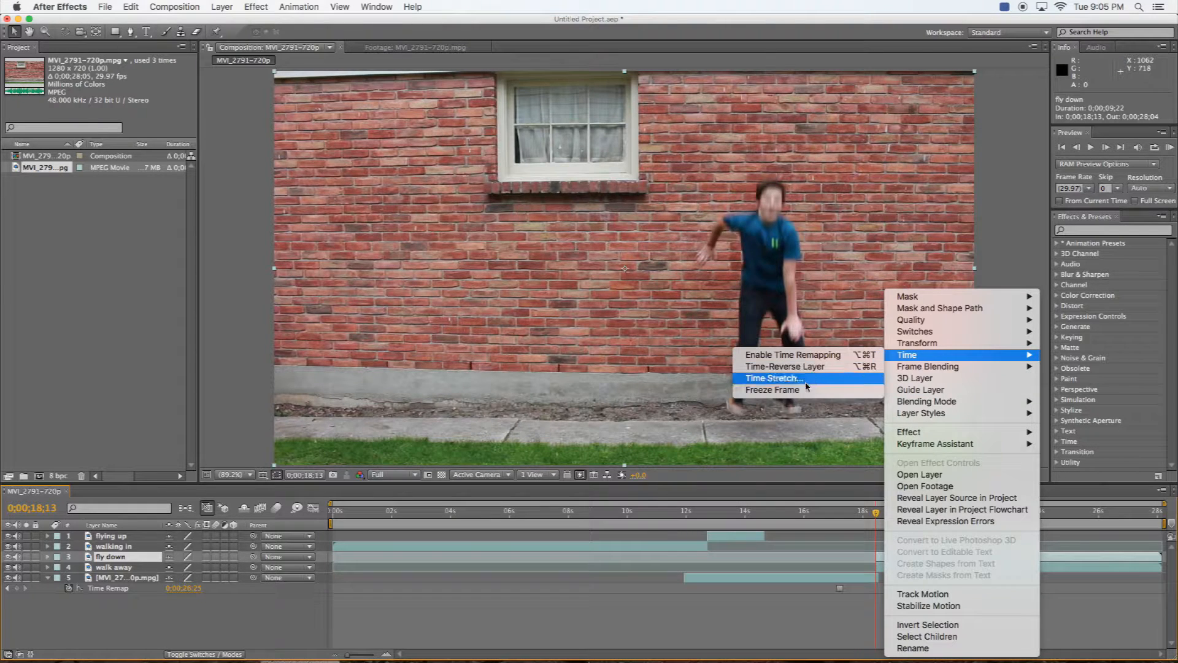
{"action": "left_click", "coordinate": [772, 390]}
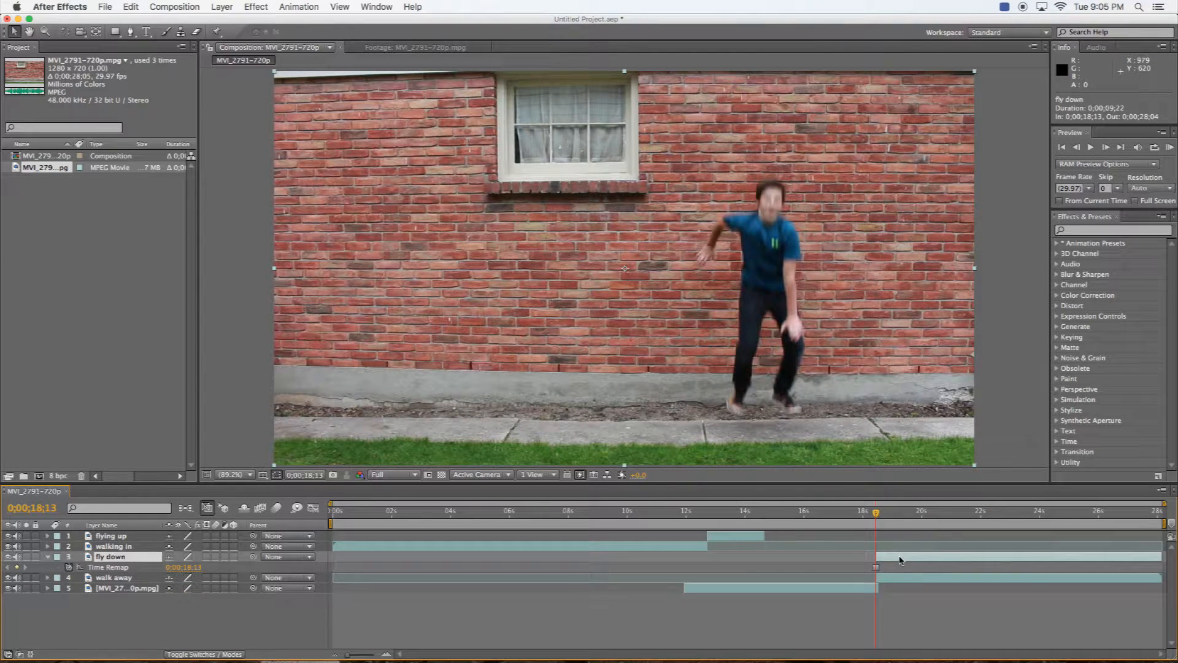
Step: Trim the frozen "fly down" layer to two seconds and move it to run from 0;00;16;16 to 0;00;18;15
{"action": "left_click_drag", "start_coordinate": [984, 561], "coordinate": [944, 563]}
{"action": "left_click_drag", "start_coordinate": [1073, 557], "coordinate": [851, 558]}
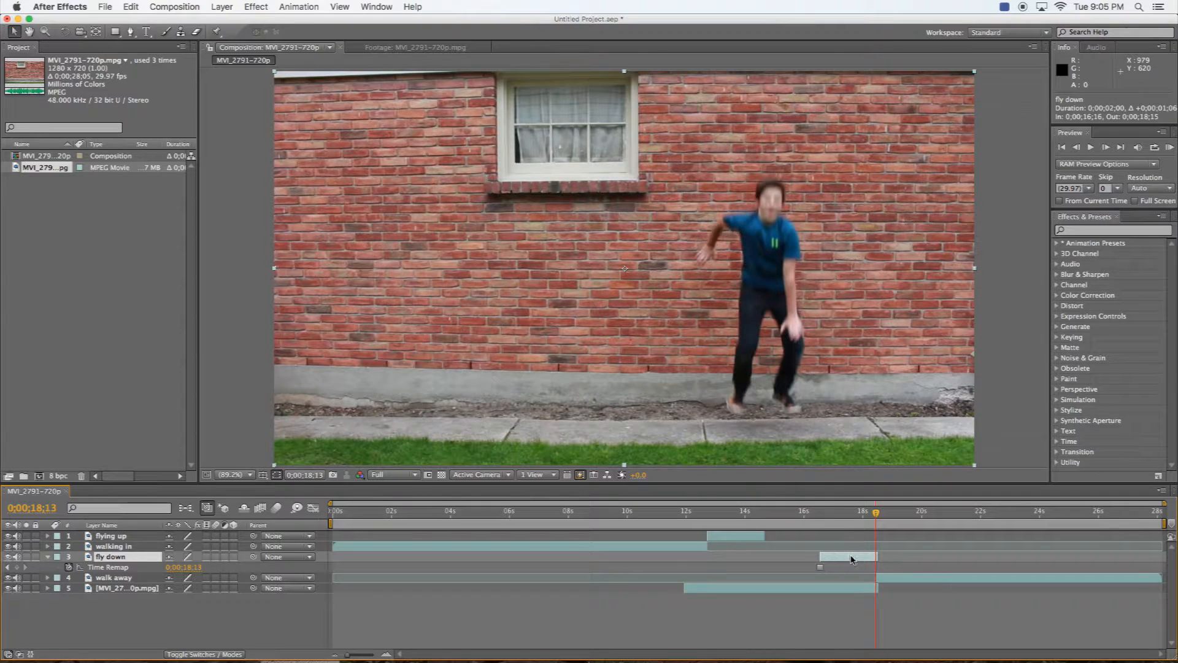
{"action": "left_click_drag", "start_coordinate": [808, 518], "coordinate": [862, 518]}
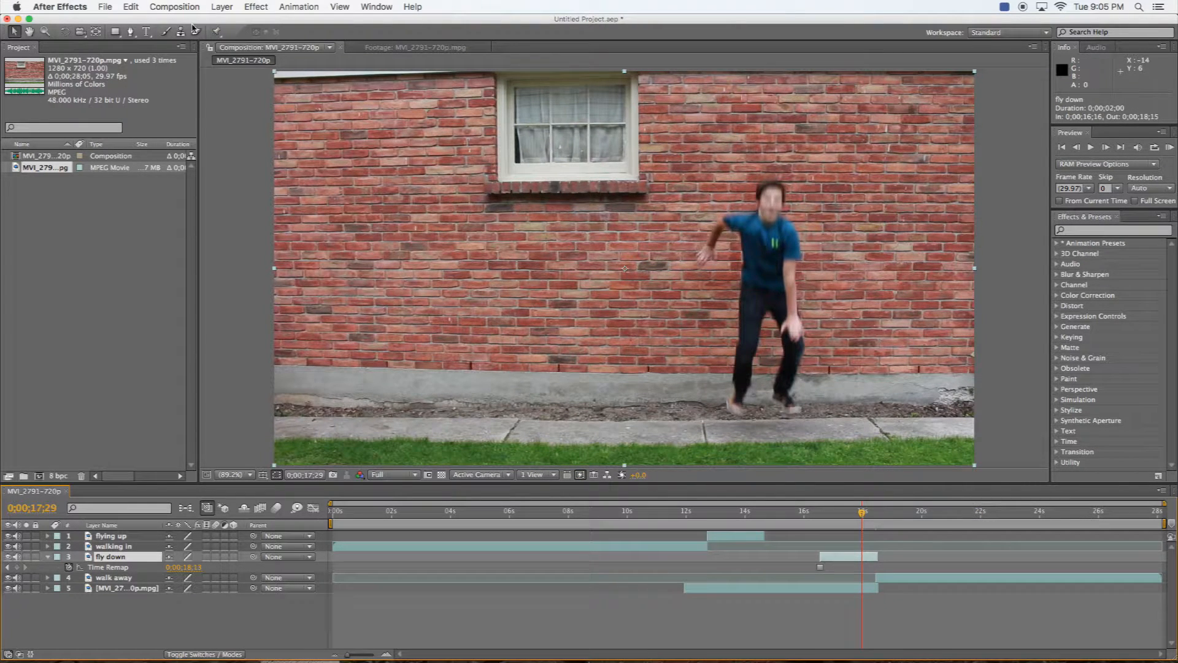
Step: Start a Pen tool mask on the "fly down" layer, tracing around the man's head from neck to jaw
{"action": "left_click", "coordinate": [130, 31]}
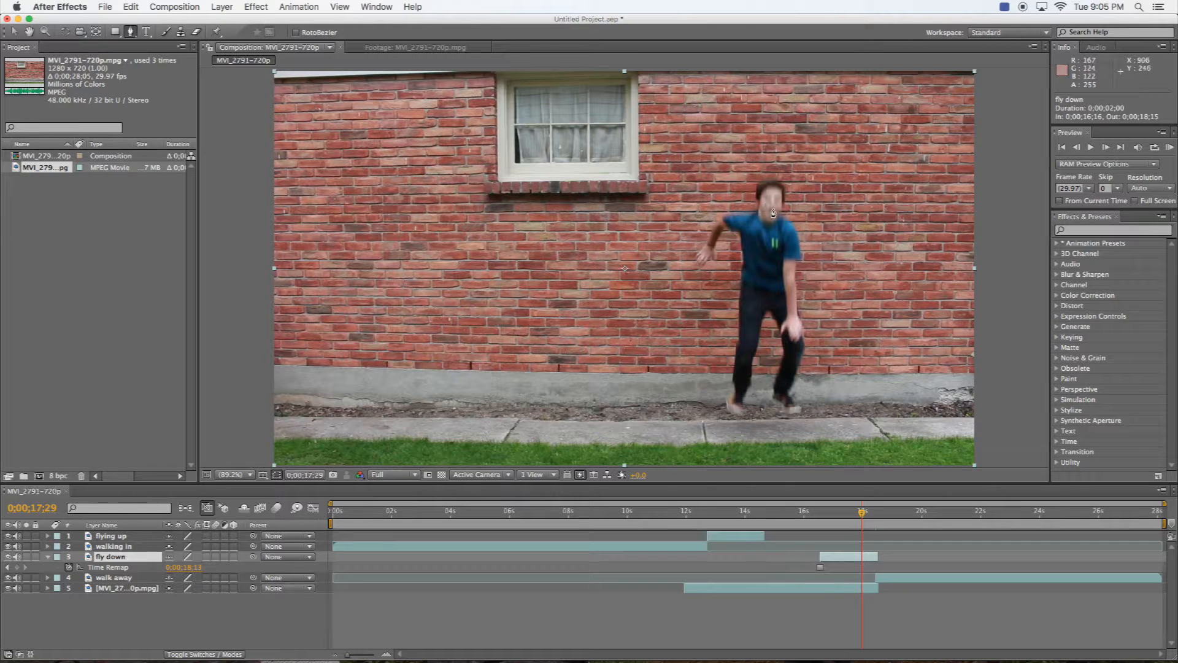
{"action": "key", "text": "period"}
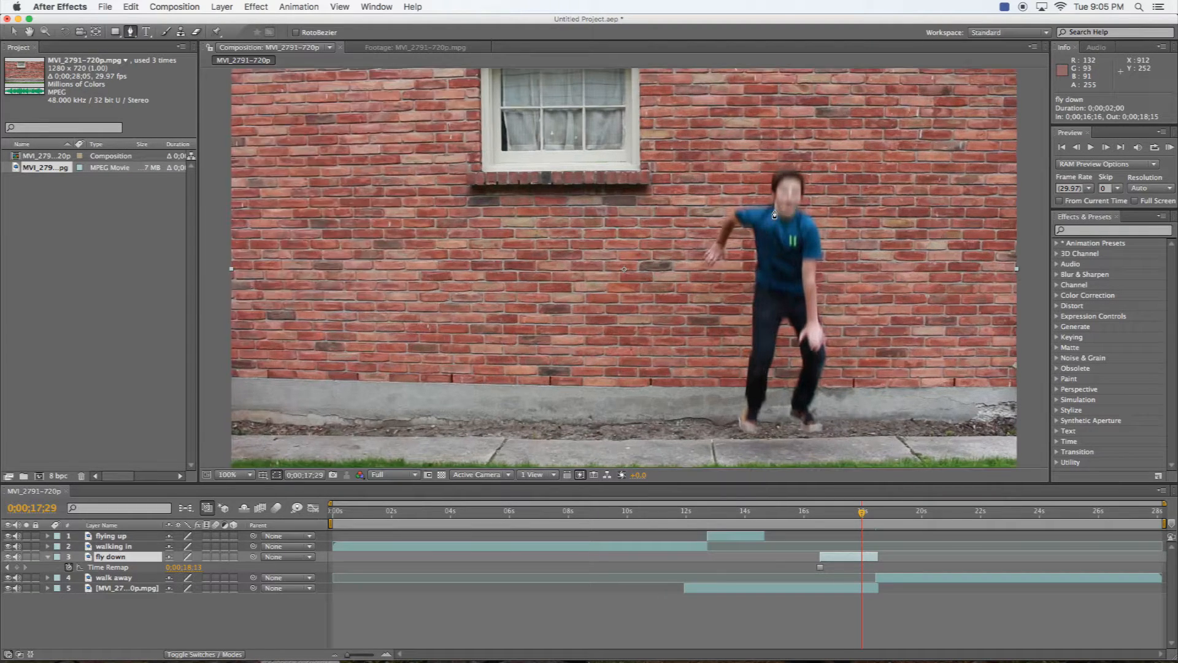
{"action": "key", "text": "period"}
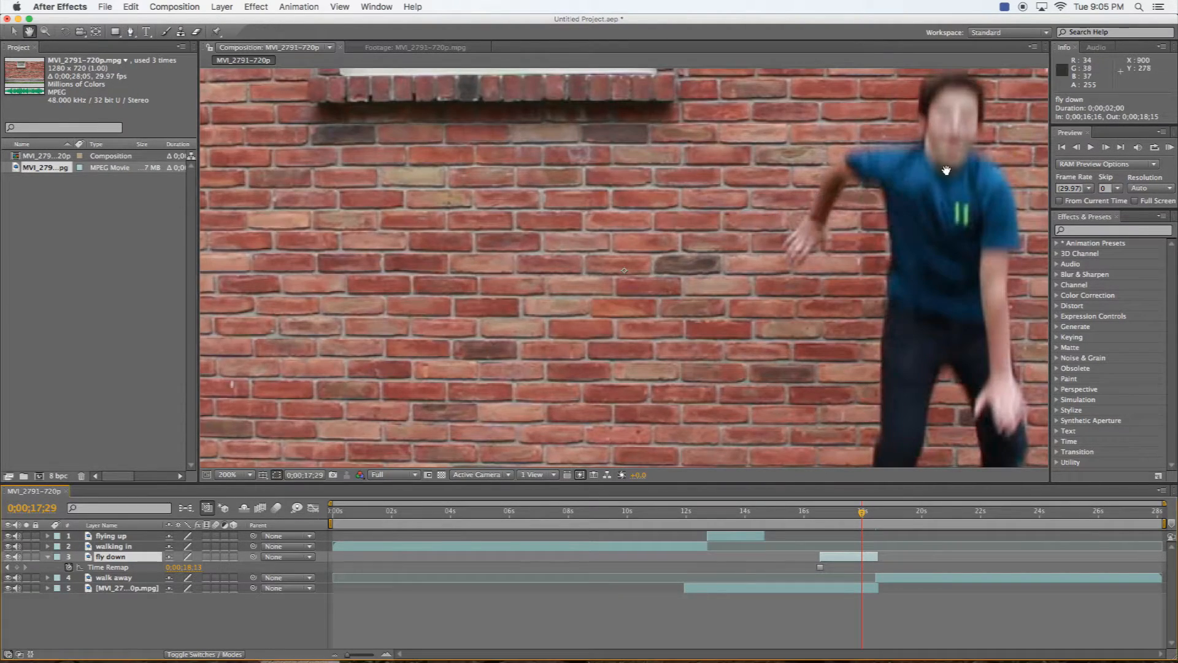
{"action": "scroll", "coordinate": [774, 214], "scroll_direction": "right", "scroll_amount": 10}
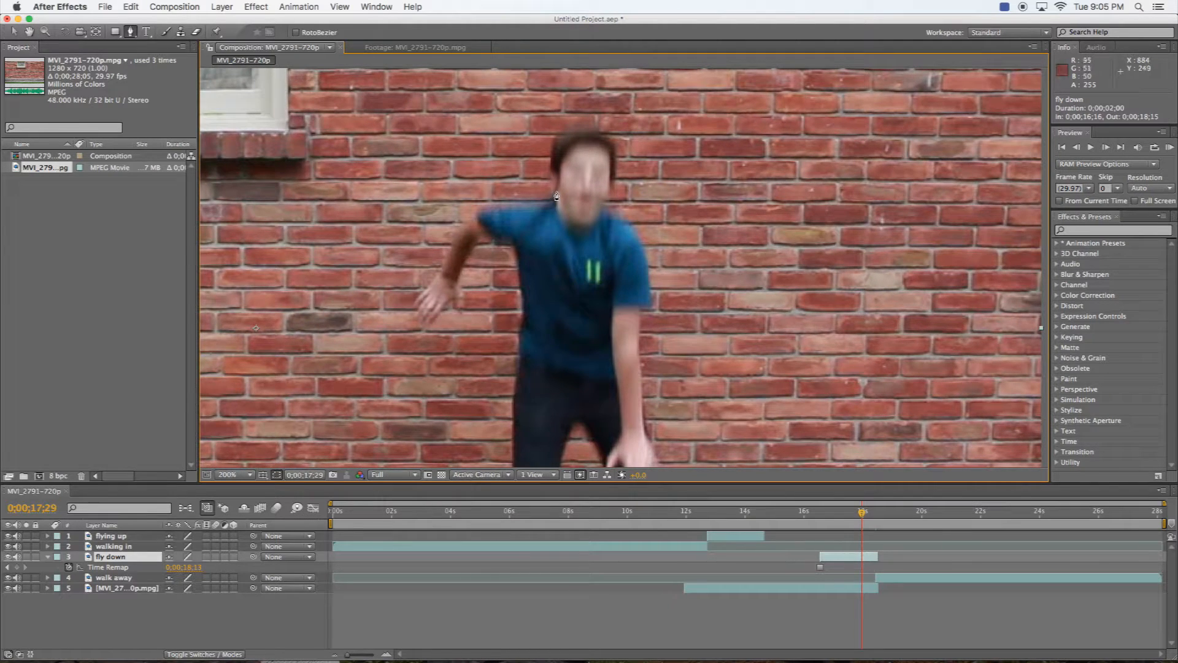
{"action": "left_click", "coordinate": [556, 186]}
{"action": "left_click_drag", "start_coordinate": [551, 156], "coordinate": [551, 149]}
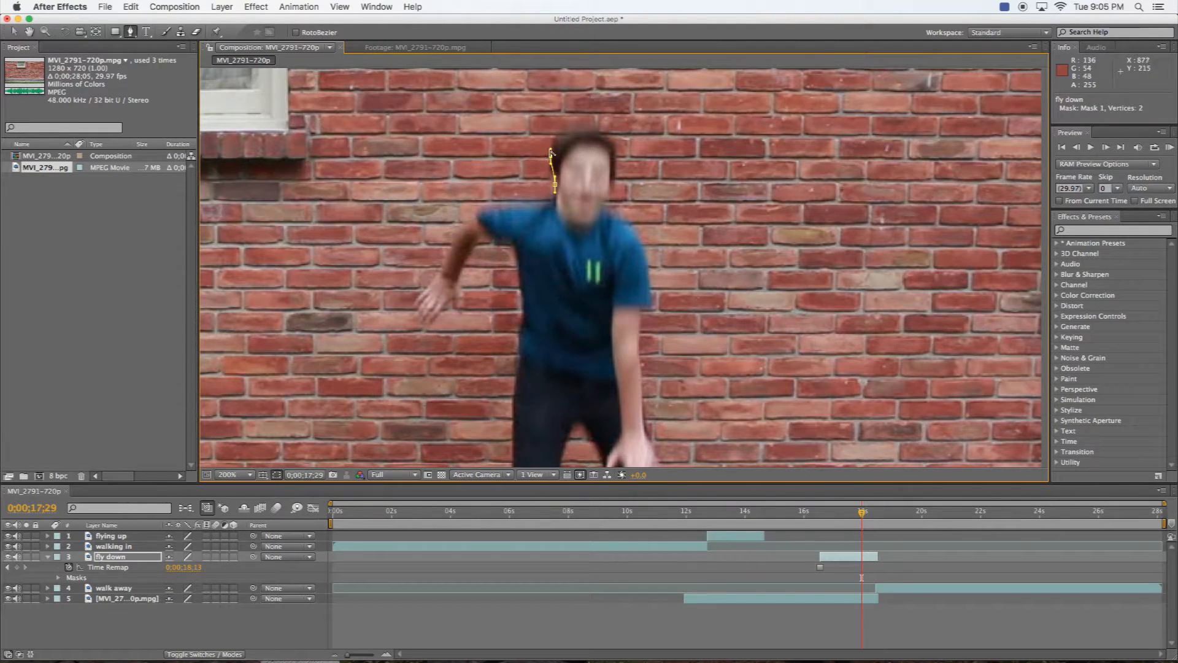
{"action": "key", "text": "period"}
{"action": "left_click_drag", "start_coordinate": [614, 273], "coordinate": [567, 200]}
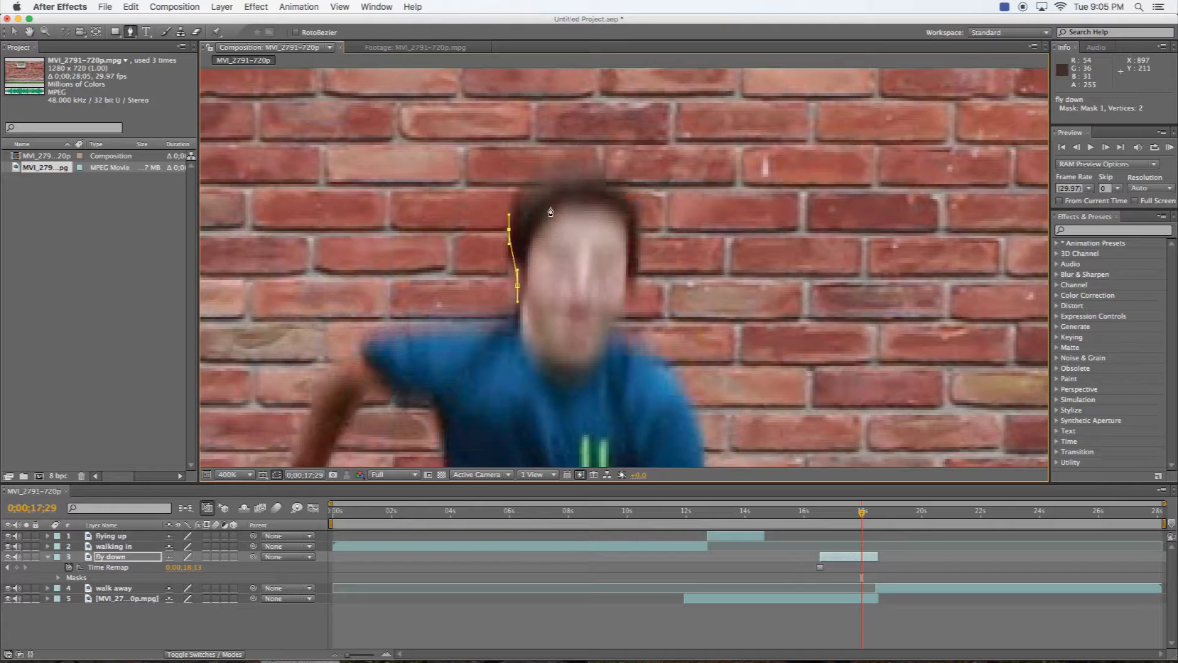
{"action": "left_click", "coordinate": [539, 179]}
{"action": "left_click", "coordinate": [586, 168]}
{"action": "left_click", "coordinate": [616, 183]}
{"action": "left_click", "coordinate": [628, 195]}
{"action": "left_click", "coordinate": [638, 219]}
{"action": "left_click", "coordinate": [637, 279]}
{"action": "left_click", "coordinate": [626, 300]}
Step: Continue the mask along the neck, shoulder and sleeve on the side of the man's lowered arm
{"action": "left_click", "coordinate": [611, 323]}
{"action": "left_click", "coordinate": [618, 339]}
{"action": "left_click", "coordinate": [635, 353]}
{"action": "left_click", "coordinate": [657, 358]}
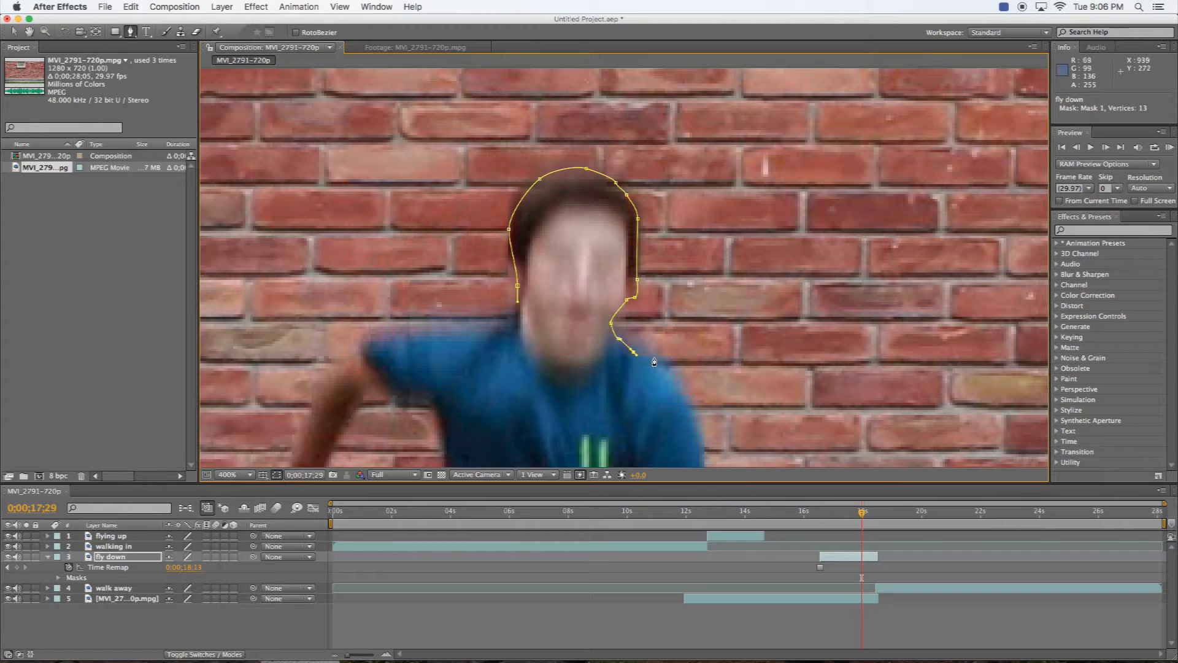
{"action": "left_click_drag", "start_coordinate": [650, 385], "coordinate": [480, 179]}
{"action": "left_click", "coordinate": [521, 196]}
{"action": "left_click", "coordinate": [535, 258]}
{"action": "left_click", "coordinate": [539, 297]}
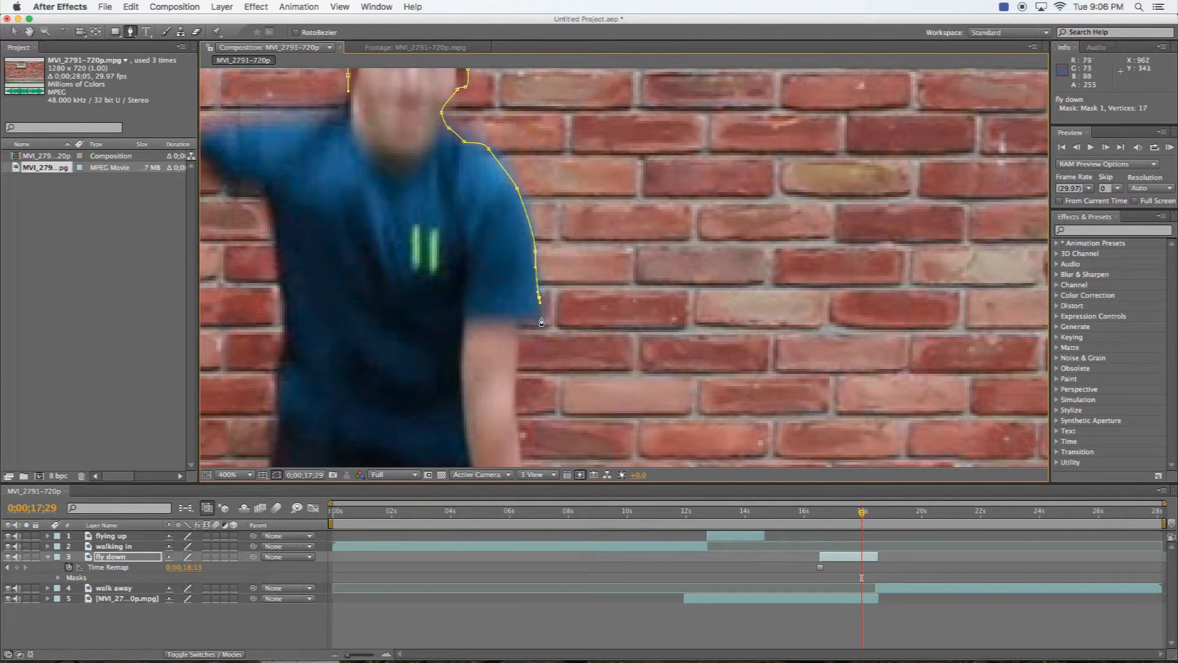
{"action": "left_click", "coordinate": [521, 318]}
Step: Continue the mask down the outside of the lowered forearm and around the hand to the thigh
{"action": "left_click_drag", "start_coordinate": [482, 376], "coordinate": [480, 178]}
{"action": "left_click", "coordinate": [516, 163]}
{"action": "left_click", "coordinate": [513, 209]}
{"action": "left_click", "coordinate": [520, 289]}
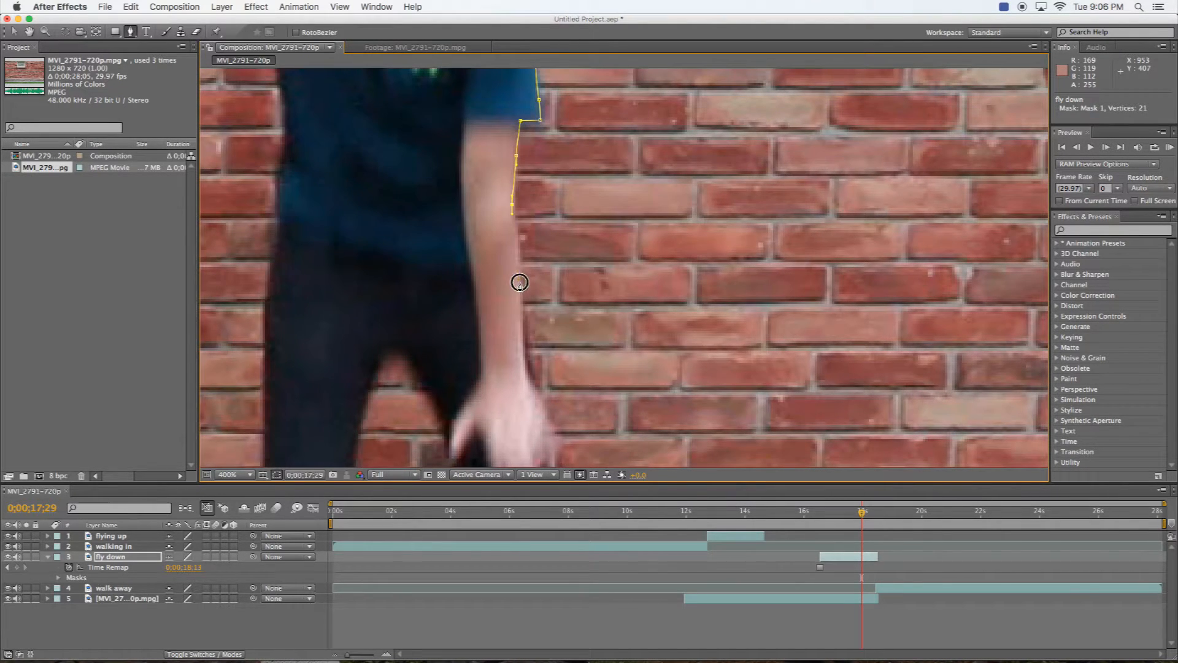
{"action": "left_click", "coordinate": [537, 390]}
{"action": "left_click_drag", "start_coordinate": [540, 399], "coordinate": [466, 242]}
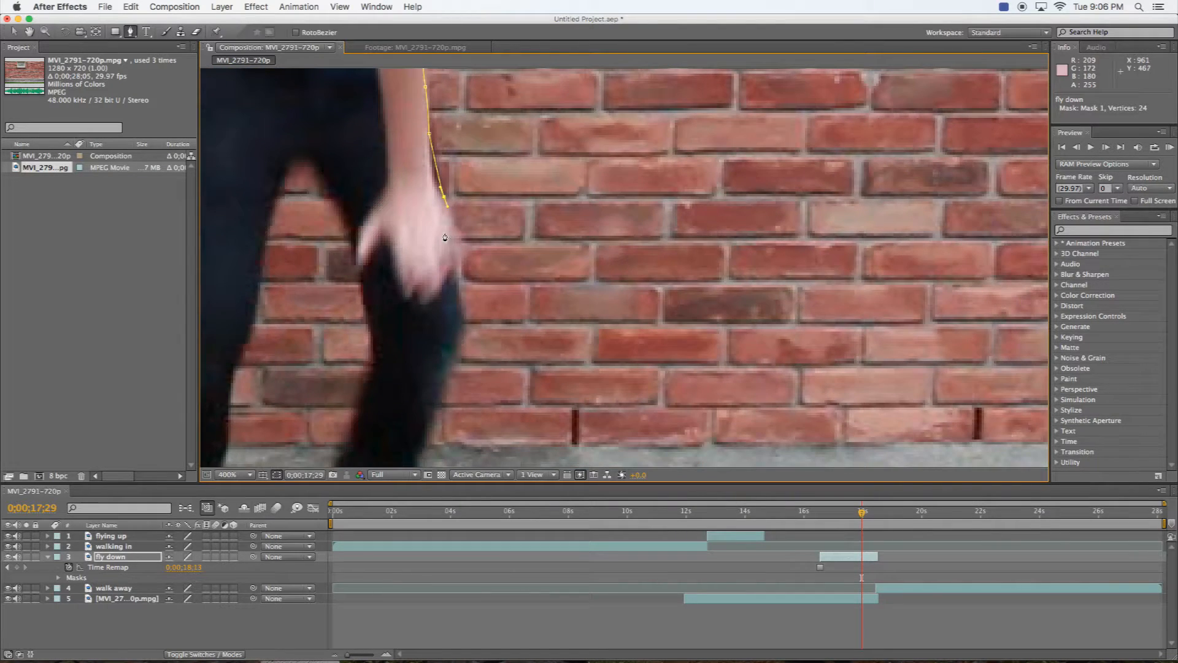
{"action": "left_click", "coordinate": [455, 229]}
{"action": "left_click", "coordinate": [459, 264]}
{"action": "left_click", "coordinate": [461, 302]}
Step: Trace the mask down the outer edge of the leg below the lowered arm and around its shoe
{"action": "left_click_drag", "start_coordinate": [393, 368], "coordinate": [413, 236]}
{"action": "left_click", "coordinate": [472, 218]}
{"action": "left_click_drag", "start_coordinate": [459, 280], "coordinate": [450, 295]}
{"action": "left_click", "coordinate": [427, 369]}
{"action": "left_click_drag", "start_coordinate": [422, 367], "coordinate": [430, 215]}
{"action": "left_click", "coordinate": [429, 210]}
{"action": "left_click", "coordinate": [428, 234]}
{"action": "left_click_drag", "start_coordinate": [457, 285], "coordinate": [458, 297]}
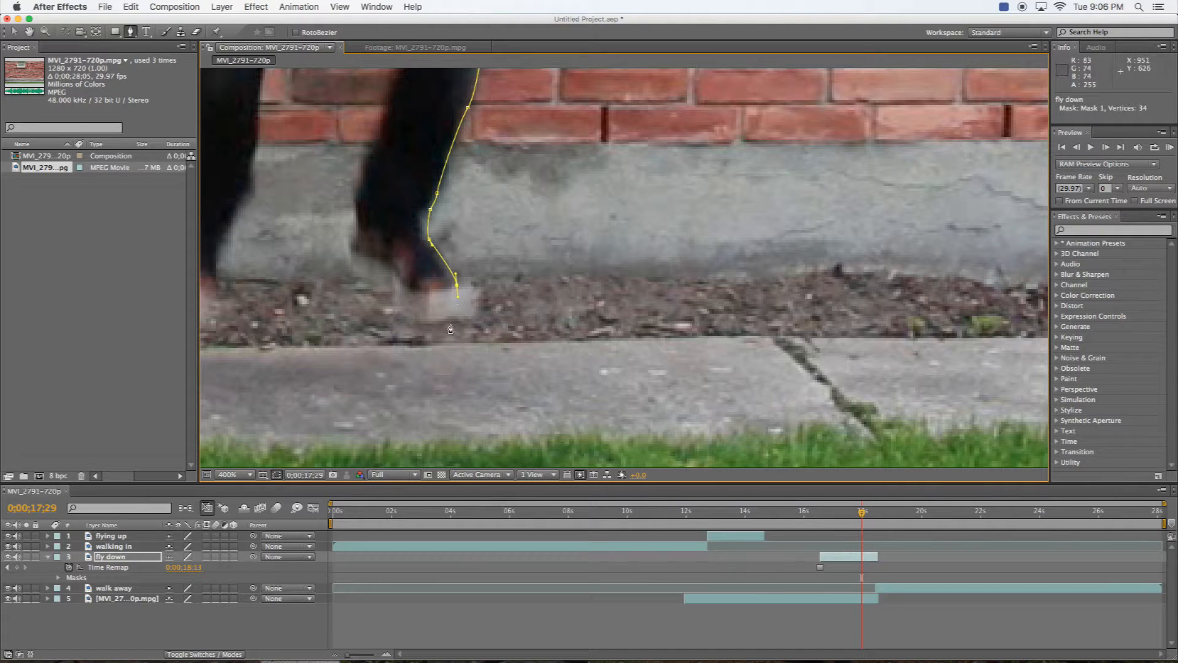
{"action": "left_click", "coordinate": [440, 311]}
{"action": "left_click", "coordinate": [384, 283]}
{"action": "left_click_drag", "start_coordinate": [353, 261], "coordinate": [413, 333]}
Step: Trace the mask up the inner edge of that leg and over the gap at the crotch
{"action": "key", "text": "space"}
{"action": "left_click_drag", "start_coordinate": [379, 267], "coordinate": [383, 248]}
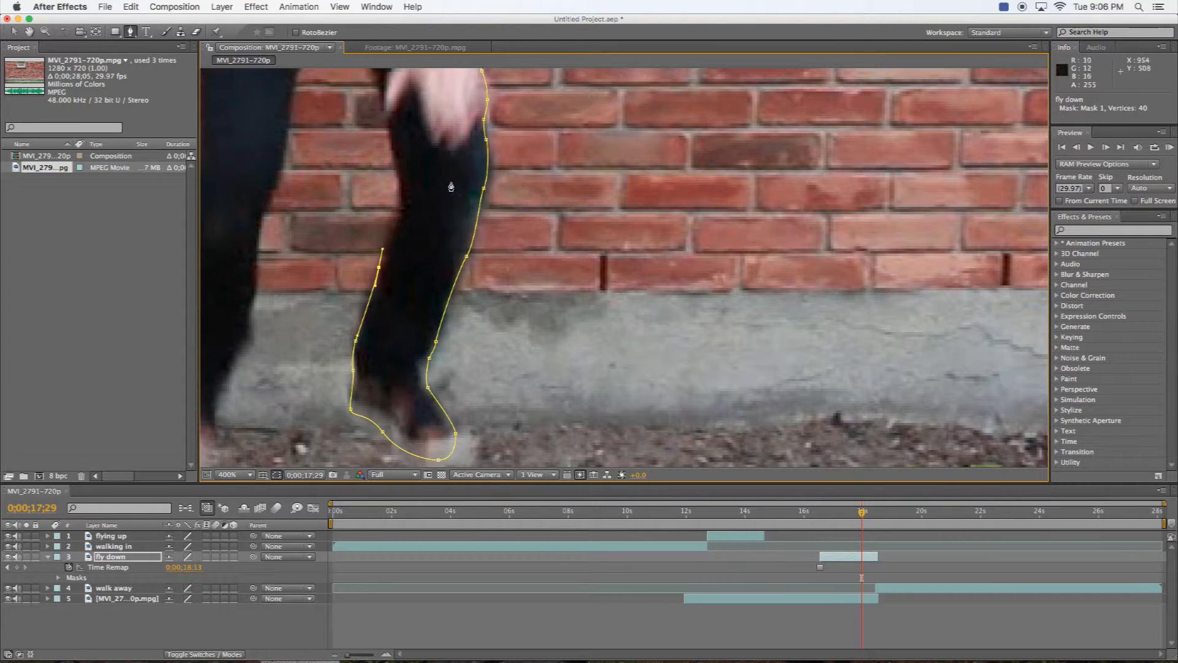
{"action": "left_click_drag", "start_coordinate": [402, 197], "coordinate": [402, 190]}
{"action": "left_click_drag", "start_coordinate": [391, 137], "coordinate": [439, 251]}
{"action": "key", "text": "space"}
{"action": "left_click", "coordinate": [422, 214]}
{"action": "left_click", "coordinate": [405, 178]}
{"action": "left_click_drag", "start_coordinate": [387, 177], "coordinate": [389, 176]}
{"action": "left_click_drag", "start_coordinate": [364, 230], "coordinate": [365, 234]}
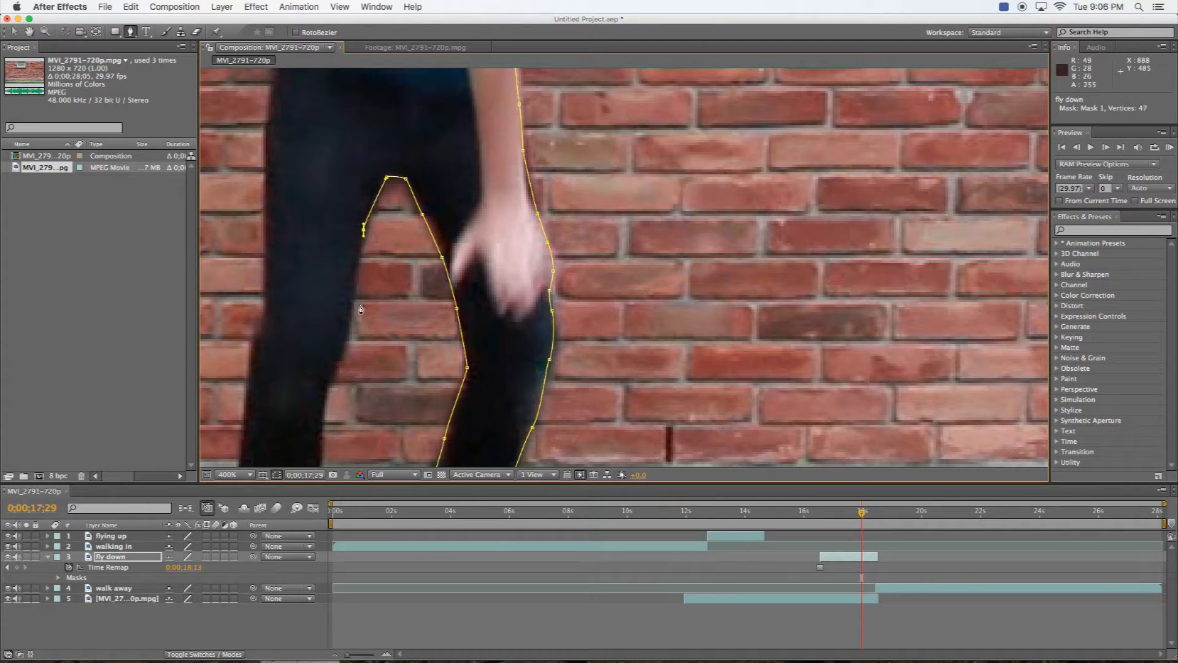
Step: Continue the mask down the inner edge of the other leg to its ankle
{"action": "left_click", "coordinate": [352, 319]}
{"action": "key", "text": "space"}
{"action": "left_click_drag", "start_coordinate": [325, 363], "coordinate": [474, 184]}
{"action": "left_click", "coordinate": [483, 190]}
{"action": "left_click", "coordinate": [471, 229]}
{"action": "left_click", "coordinate": [469, 282]}
{"action": "left_click", "coordinate": [463, 321]}
{"action": "left_click", "coordinate": [458, 341]}
{"action": "left_click", "coordinate": [435, 379]}
{"action": "left_click", "coordinate": [427, 418]}
Step: Trace the mask around the second foot and back up past the ankle
{"action": "key", "text": "space"}
{"action": "left_click_drag", "start_coordinate": [401, 411], "coordinate": [426, 308]}
{"action": "left_click_drag", "start_coordinate": [433, 353], "coordinate": [383, 306]}
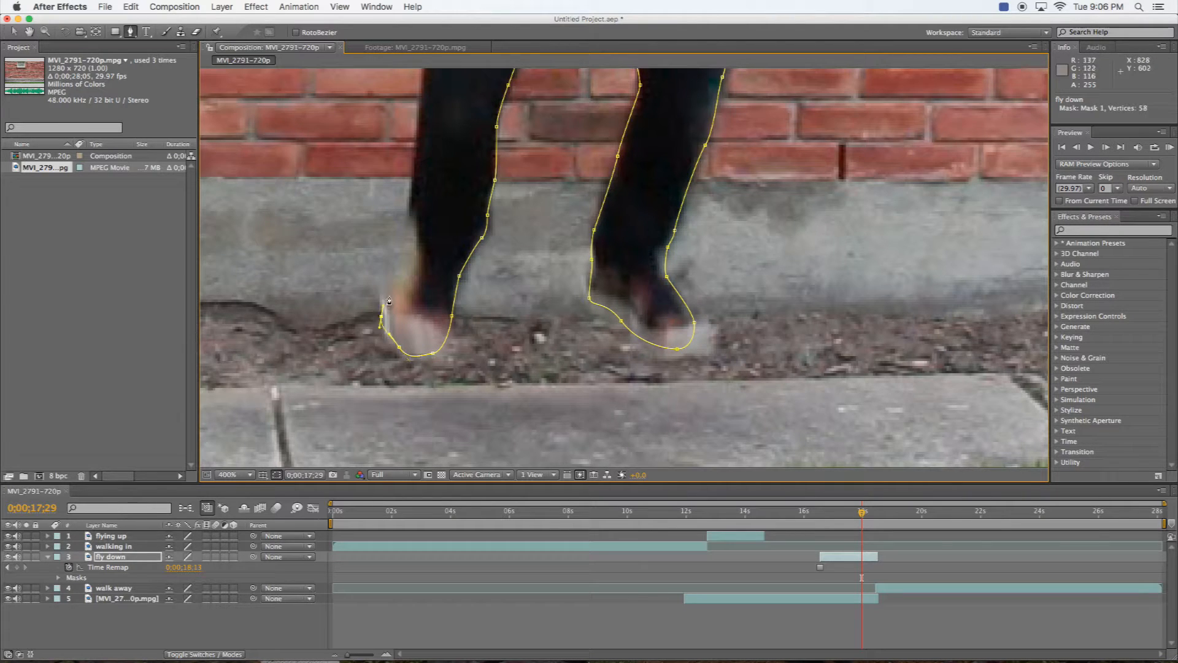
{"action": "left_click", "coordinate": [397, 279]}
{"action": "left_click", "coordinate": [415, 239]}
{"action": "left_click", "coordinate": [413, 215]}
{"action": "left_click", "coordinate": [408, 201]}
Step: Continue the mask up the outer edge of the second leg to the waist
{"action": "key", "text": "space"}
{"action": "left_click_drag", "start_coordinate": [447, 110], "coordinate": [440, 258]}
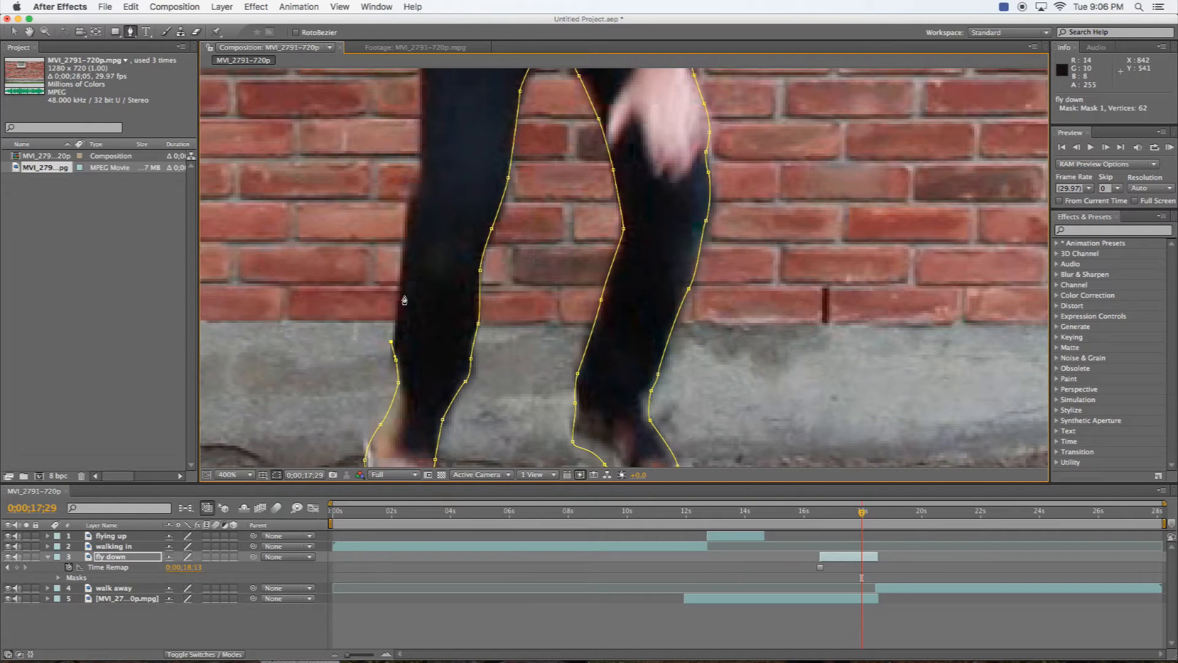
{"action": "left_click", "coordinate": [402, 279]}
{"action": "left_click_drag", "start_coordinate": [406, 215], "coordinate": [412, 205]}
{"action": "left_click", "coordinate": [423, 174]}
{"action": "left_click", "coordinate": [424, 124]}
{"action": "key", "text": "space"}
{"action": "left_click_drag", "start_coordinate": [454, 117], "coordinate": [477, 382]}
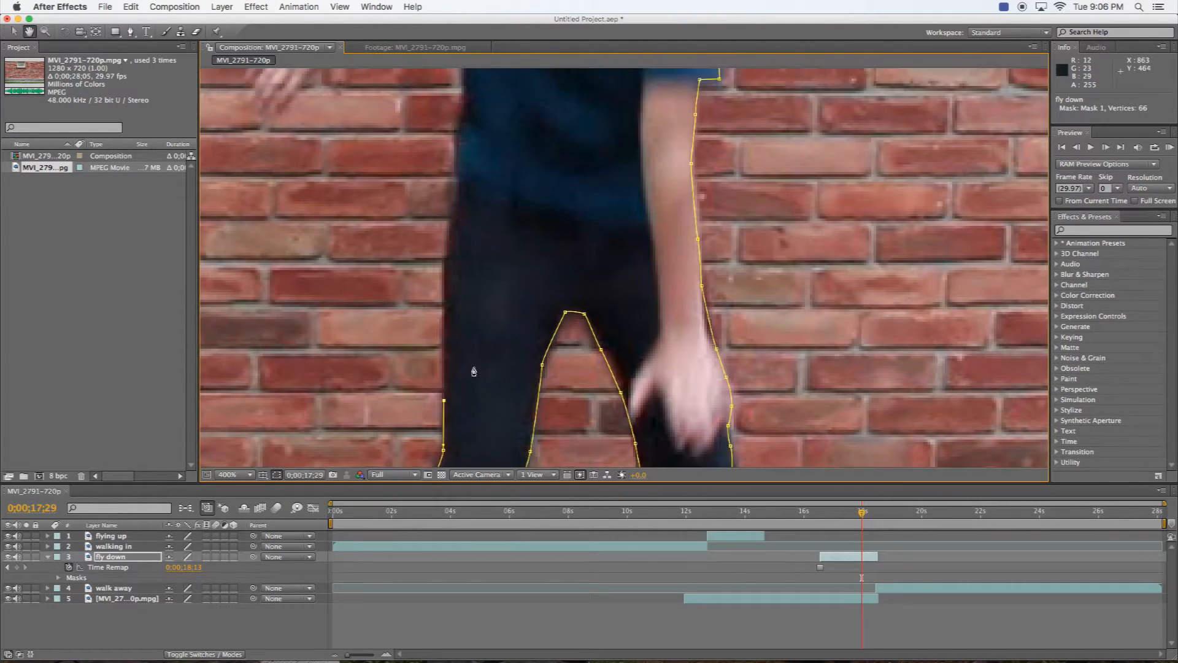
{"action": "left_click_drag", "start_coordinate": [446, 293], "coordinate": [452, 263]}
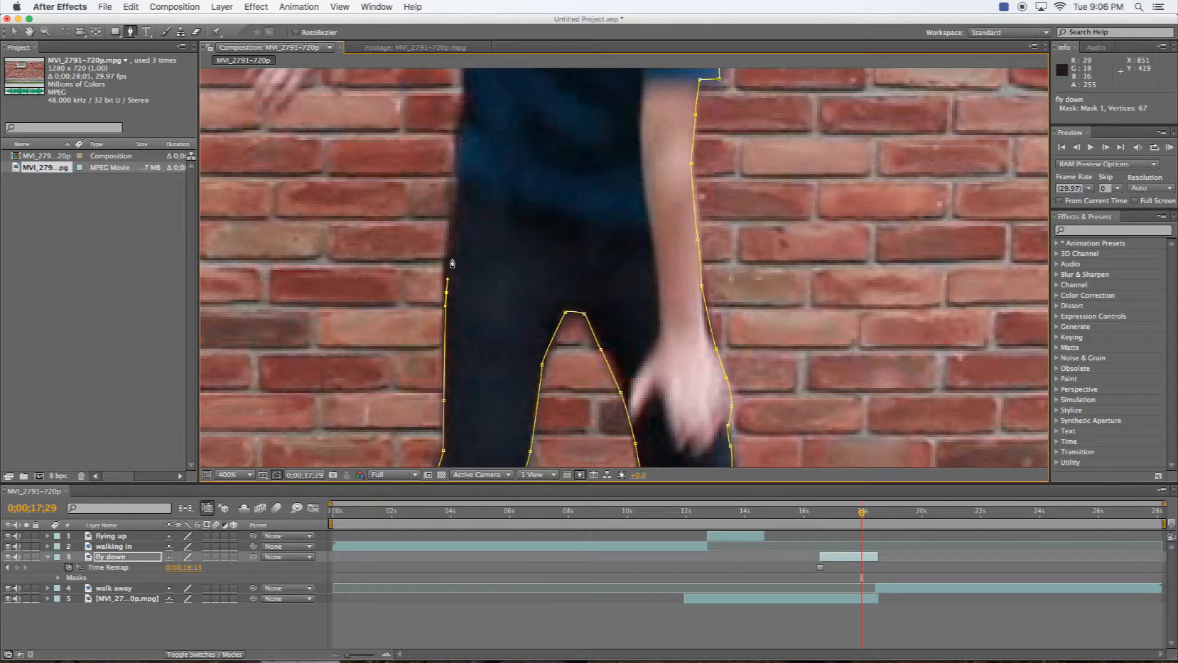
{"action": "left_click", "coordinate": [454, 198]}
Step: Trace the mask up the side of the torso to the armpit of the outstretched arm
{"action": "left_click", "coordinate": [457, 169]}
{"action": "left_click", "coordinate": [461, 133]}
{"action": "left_click", "coordinate": [465, 101]}
{"action": "left_click_drag", "start_coordinate": [466, 93], "coordinate": [477, 324]}
{"action": "left_click", "coordinate": [470, 286]}
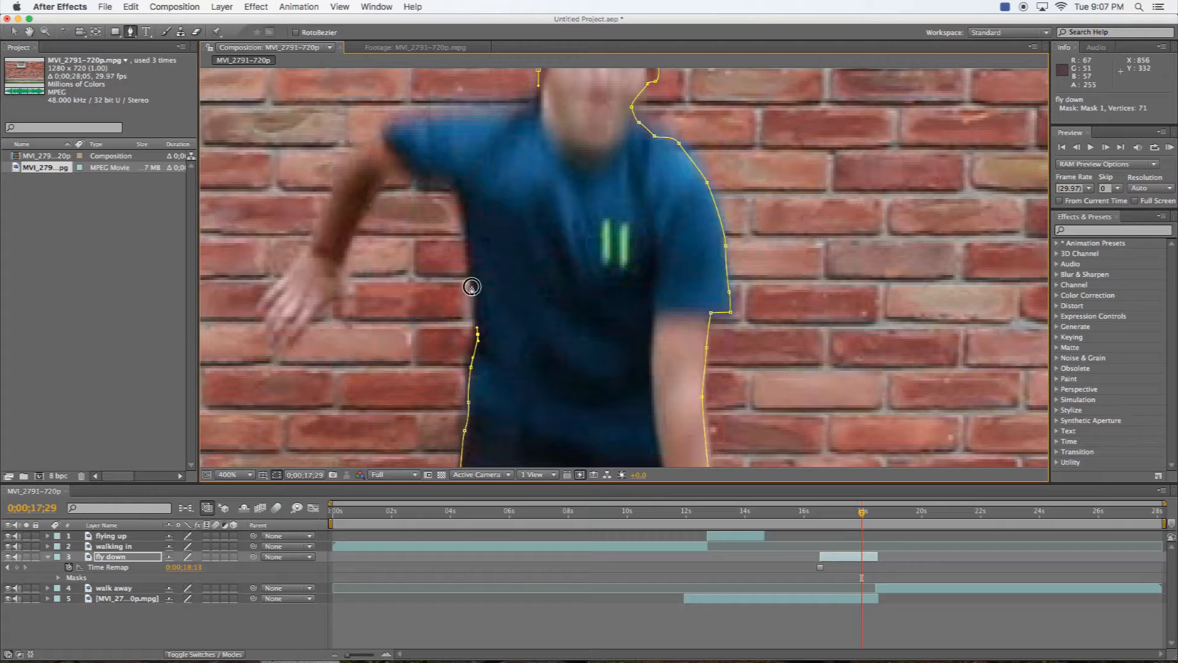
{"action": "left_click", "coordinate": [467, 231]}
{"action": "left_click", "coordinate": [459, 185]}
{"action": "left_click_drag", "start_coordinate": [419, 177], "coordinate": [404, 175]}
Step: Trace the mask along the underside of the outstretched arm, around the thumb and toward the fingertips
{"action": "left_click", "coordinate": [404, 171]}
{"action": "left_click", "coordinate": [385, 180]}
{"action": "left_click", "coordinate": [356, 234]}
{"action": "left_click", "coordinate": [346, 272]}
{"action": "left_click_drag", "start_coordinate": [350, 300], "coordinate": [351, 305]}
{"action": "left_click", "coordinate": [350, 321]}
{"action": "left_click", "coordinate": [343, 310]}
{"action": "left_click", "coordinate": [334, 296]}
{"action": "left_click", "coordinate": [324, 305]}
{"action": "left_click", "coordinate": [304, 333]}
{"action": "left_click", "coordinate": [289, 353]}
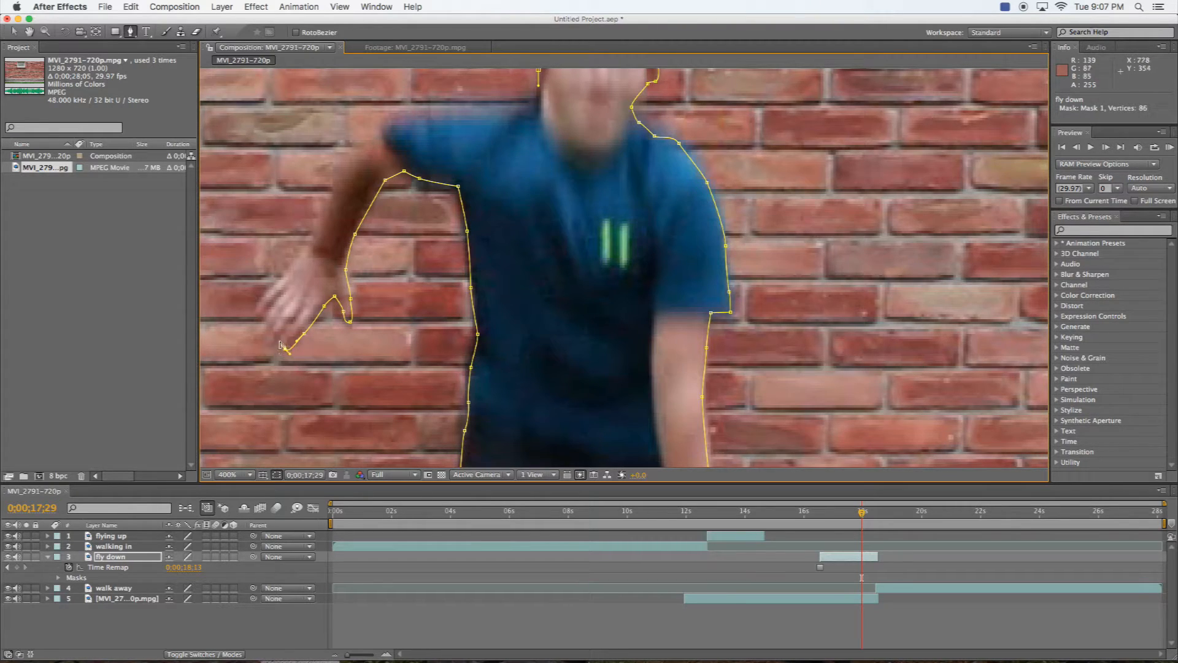
Step: Continue the mask around the fingertips and along the back of the hand to the forearm
{"action": "left_click", "coordinate": [280, 338]}
{"action": "left_click", "coordinate": [262, 337]}
{"action": "left_click", "coordinate": [257, 333]}
{"action": "left_click", "coordinate": [263, 316]}
{"action": "left_click", "coordinate": [261, 302]}
{"action": "left_click", "coordinate": [268, 291]}
{"action": "left_click", "coordinate": [287, 275]}
{"action": "left_click", "coordinate": [305, 252]}
{"action": "left_click", "coordinate": [318, 226]}
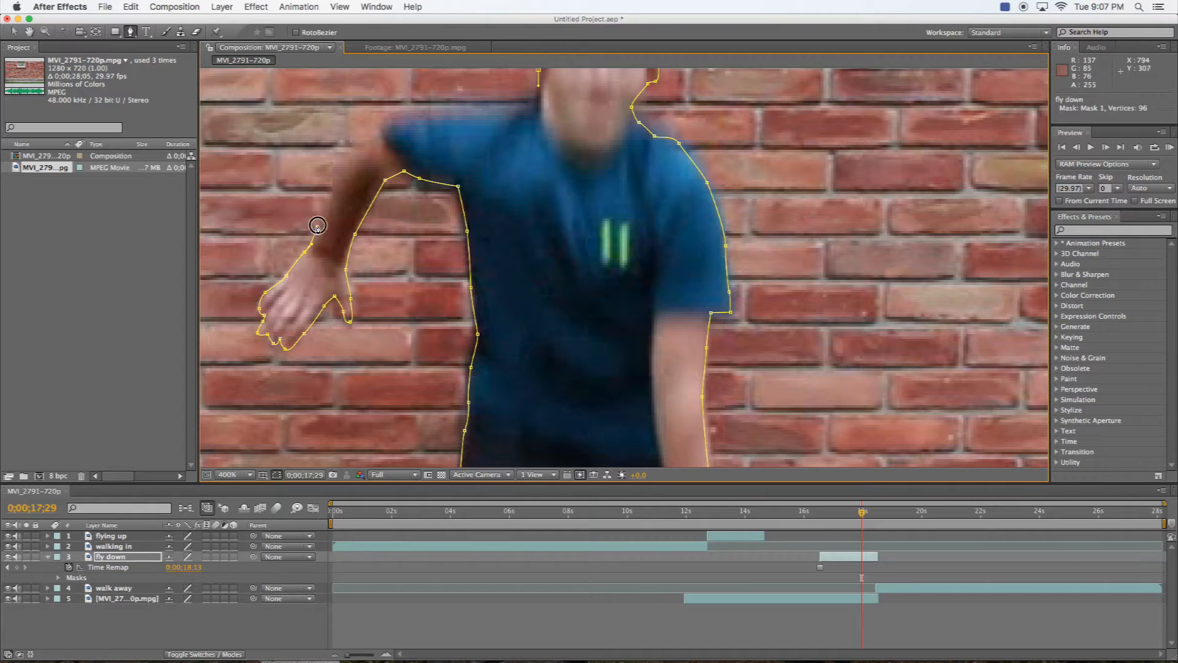
Step: Trace the mask over the elbow, sleeve and shoulder and close it at the neck
{"action": "left_click", "coordinate": [338, 176]}
{"action": "left_click", "coordinate": [342, 160]}
{"action": "left_click", "coordinate": [354, 155]}
{"action": "left_click", "coordinate": [382, 136]}
{"action": "left_click", "coordinate": [389, 121]}
{"action": "left_click", "coordinate": [407, 116]}
{"action": "left_click", "coordinate": [425, 119]}
{"action": "left_click", "coordinate": [444, 113]}
{"action": "left_click", "coordinate": [478, 110]}
{"action": "left_click", "coordinate": [503, 110]}
{"action": "left_click", "coordinate": [514, 111]}
{"action": "left_click_drag", "start_coordinate": [547, 131], "coordinate": [485, 256]}
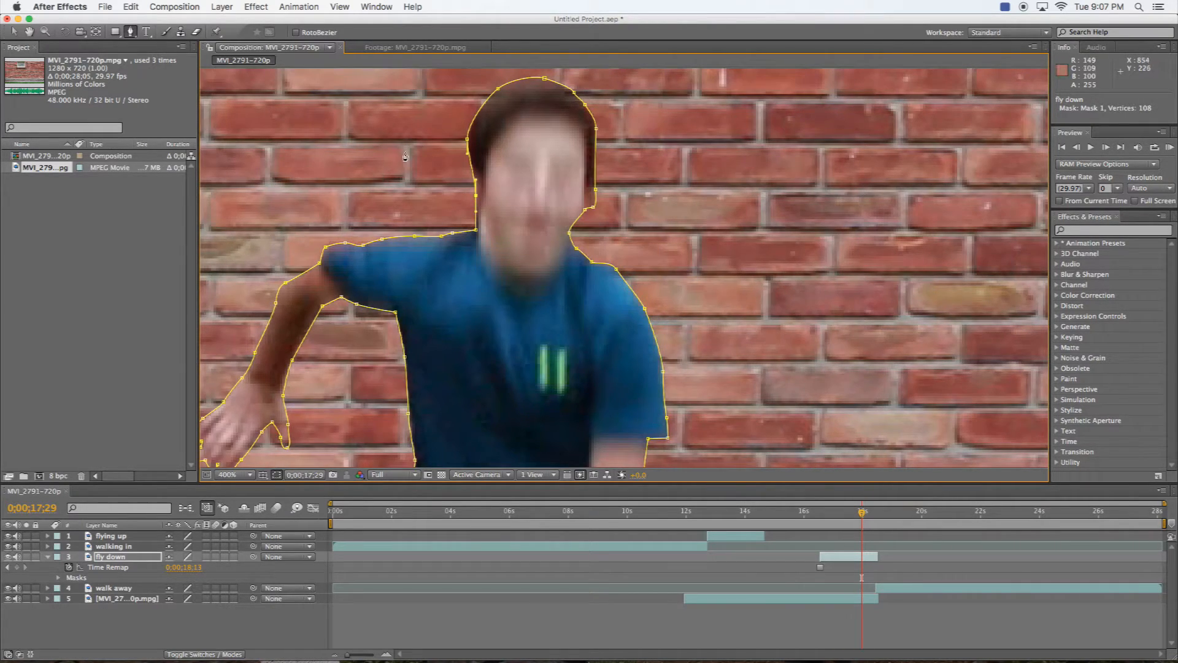
Step: Fit the frame in view and inspect the masked man by temporarily hiding the bottom background footage layer
{"action": "left_click", "coordinate": [251, 476]}
{"action": "left_click", "coordinate": [249, 279]}
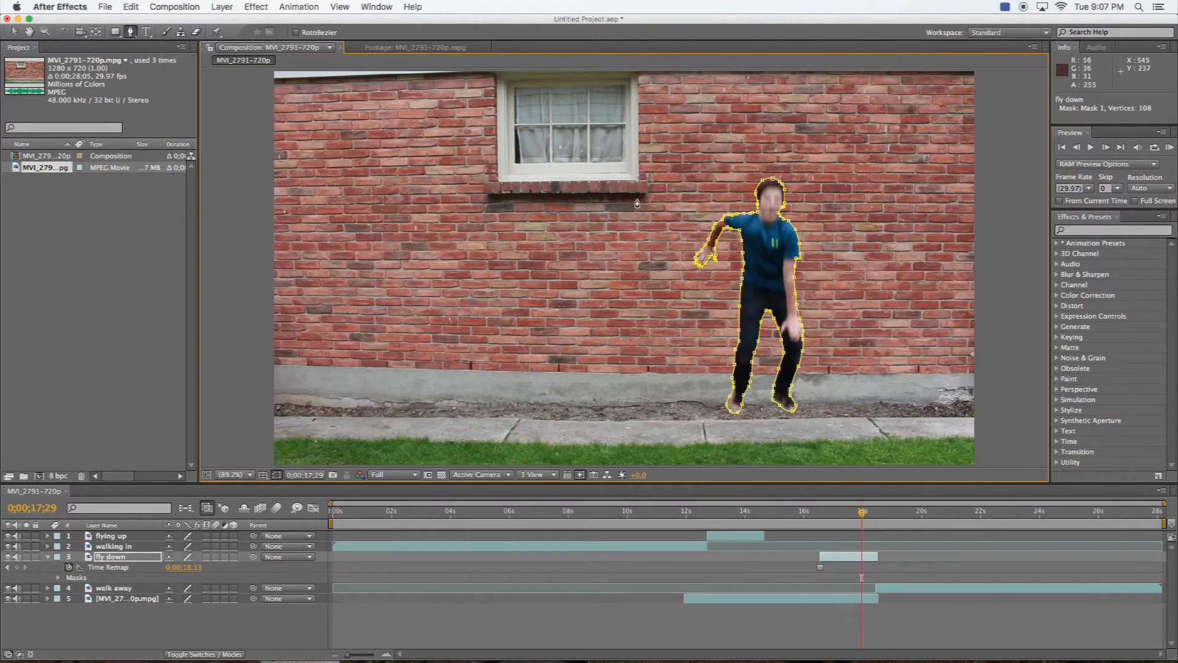
{"action": "left_click", "coordinate": [801, 519]}
{"action": "left_click_drag", "start_coordinate": [801, 518], "coordinate": [837, 519]}
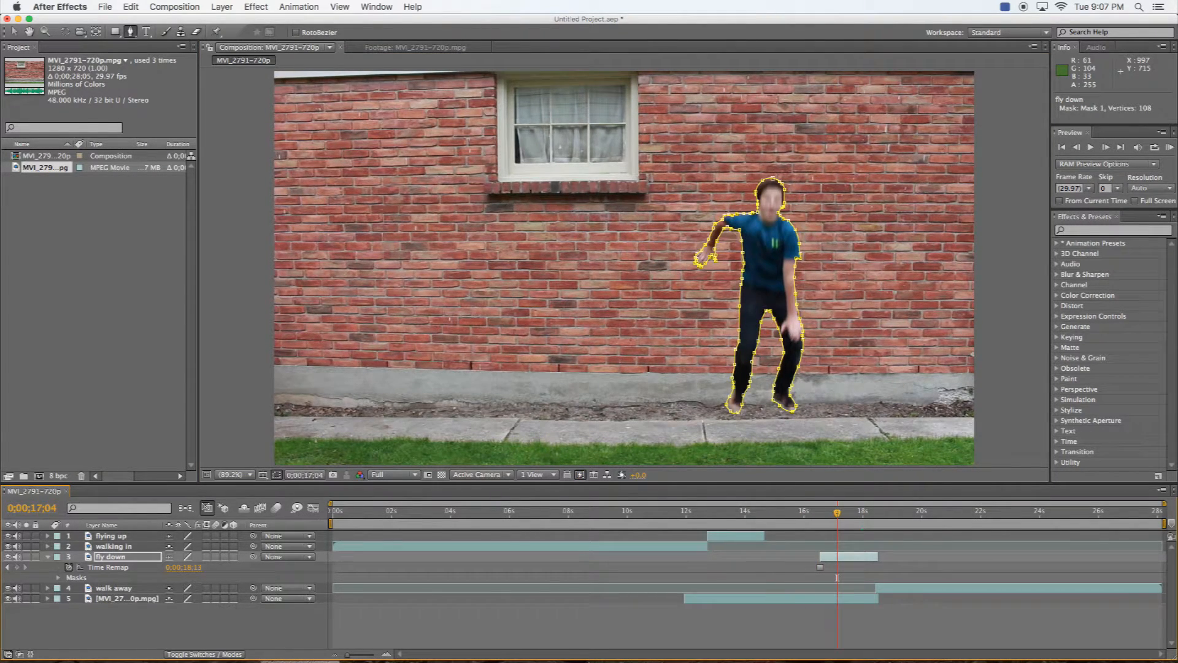
{"action": "left_click", "coordinate": [9, 599]}
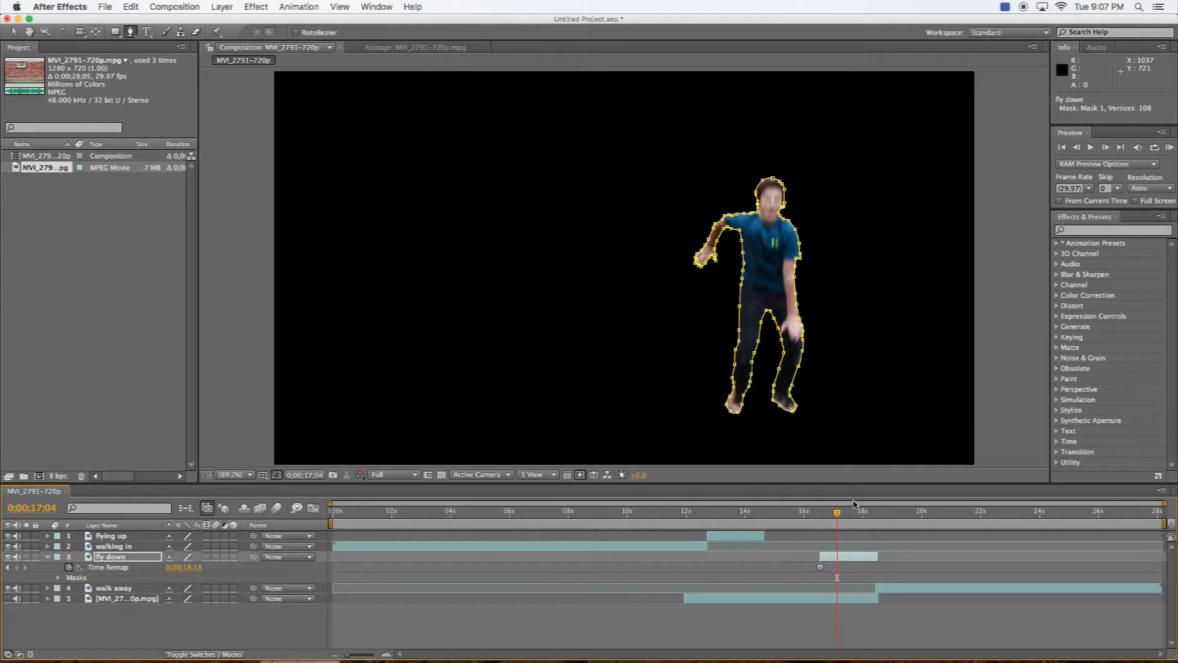
{"action": "mouse_move", "coordinate": [840, 517]}
{"action": "left_mouse_down"}
{"action": "mouse_move", "coordinate": [919, 519]}
{"action": "mouse_move", "coordinate": [858, 518]}
{"action": "left_mouse_up"}
{"action": "left_click", "coordinate": [8, 599]}
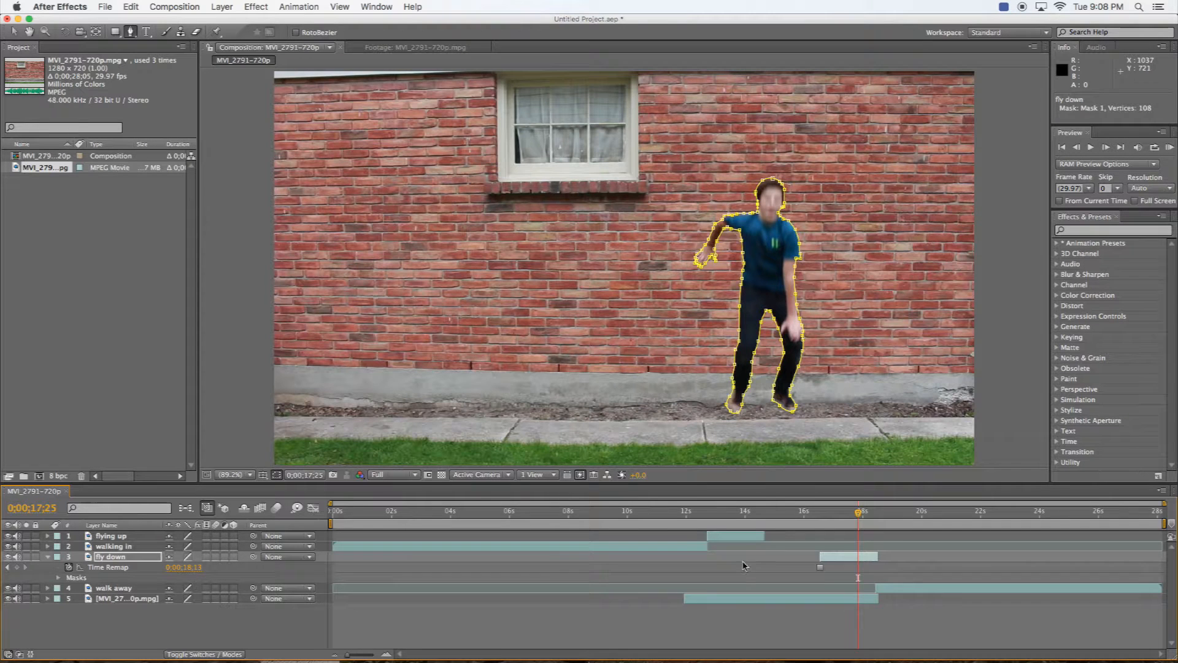
Step: Shift the fly down layer two frames earlier so it runs from 0;00;16;14 to 0;00;18;13 and meets the walk away clip
{"action": "left_click", "coordinate": [48, 557]}
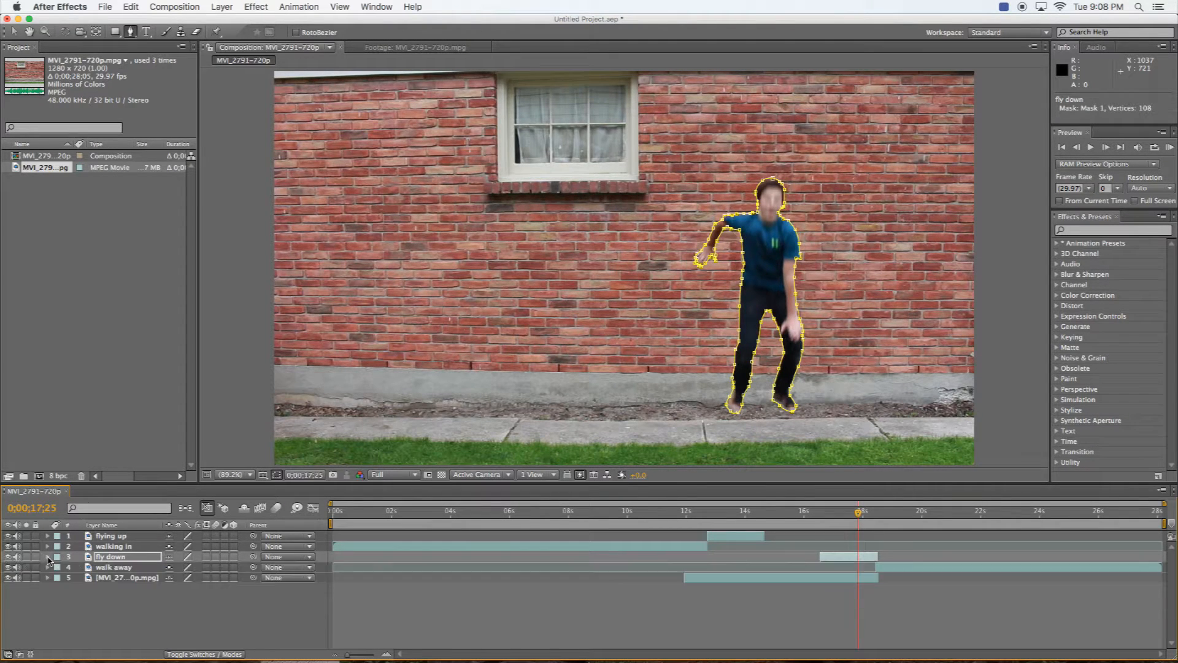
{"action": "left_click", "coordinate": [48, 558]}
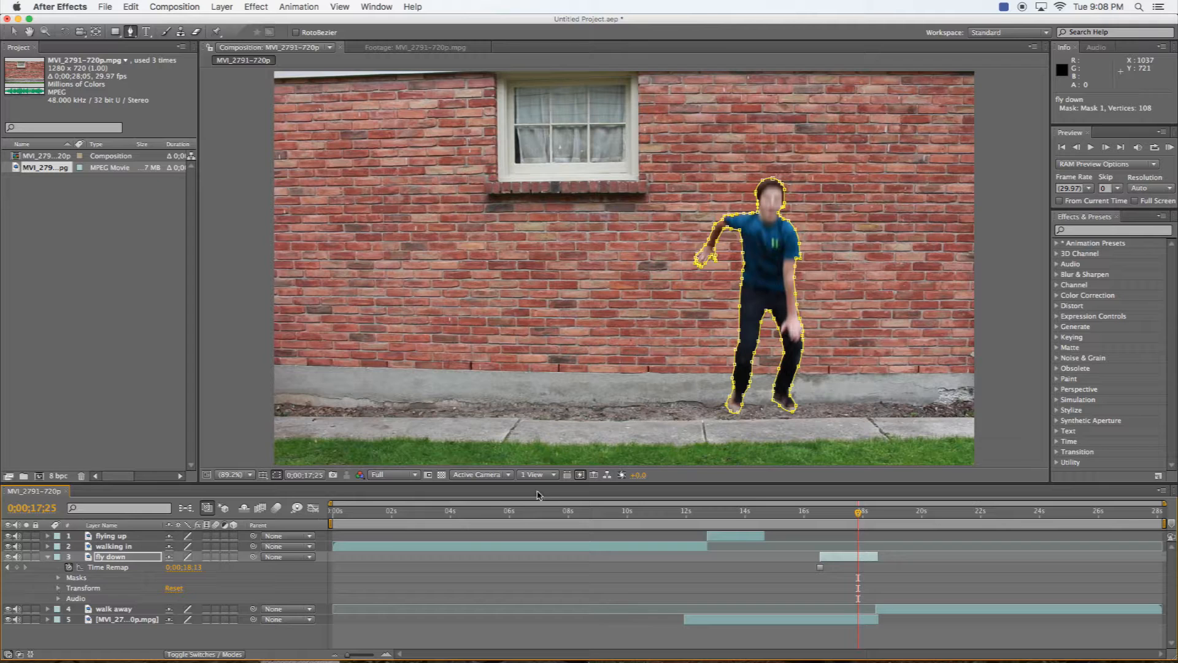
{"action": "left_click_drag", "start_coordinate": [859, 519], "coordinate": [876, 514]}
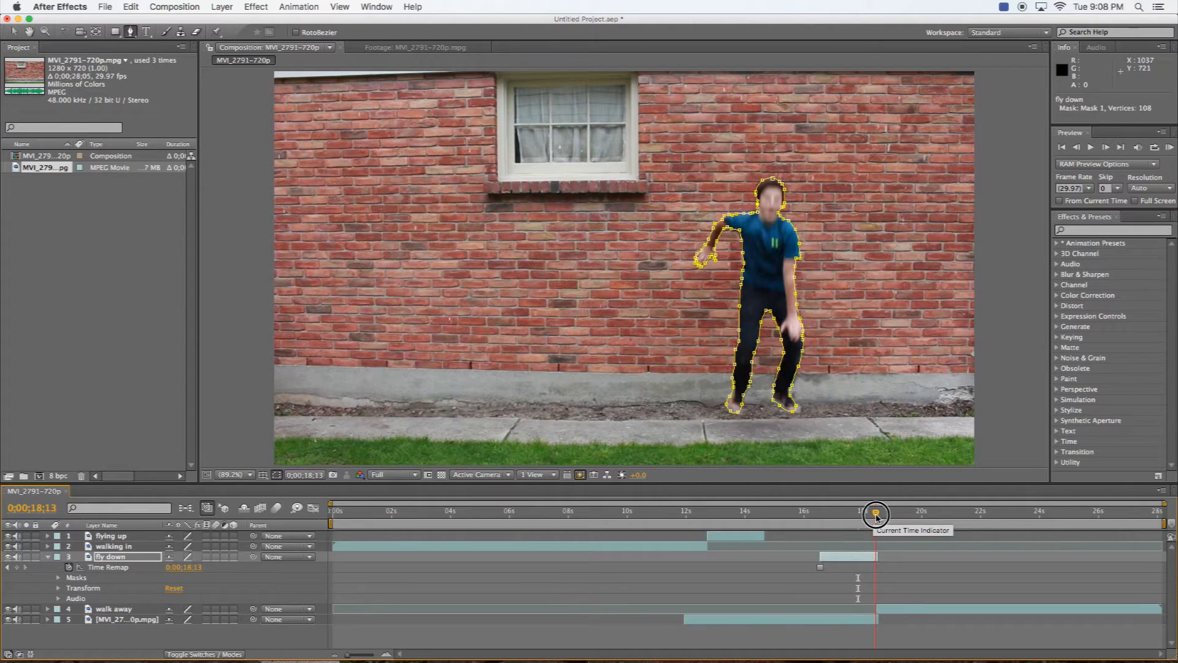
{"action": "left_click_drag", "start_coordinate": [335, 504], "coordinate": [812, 504]}
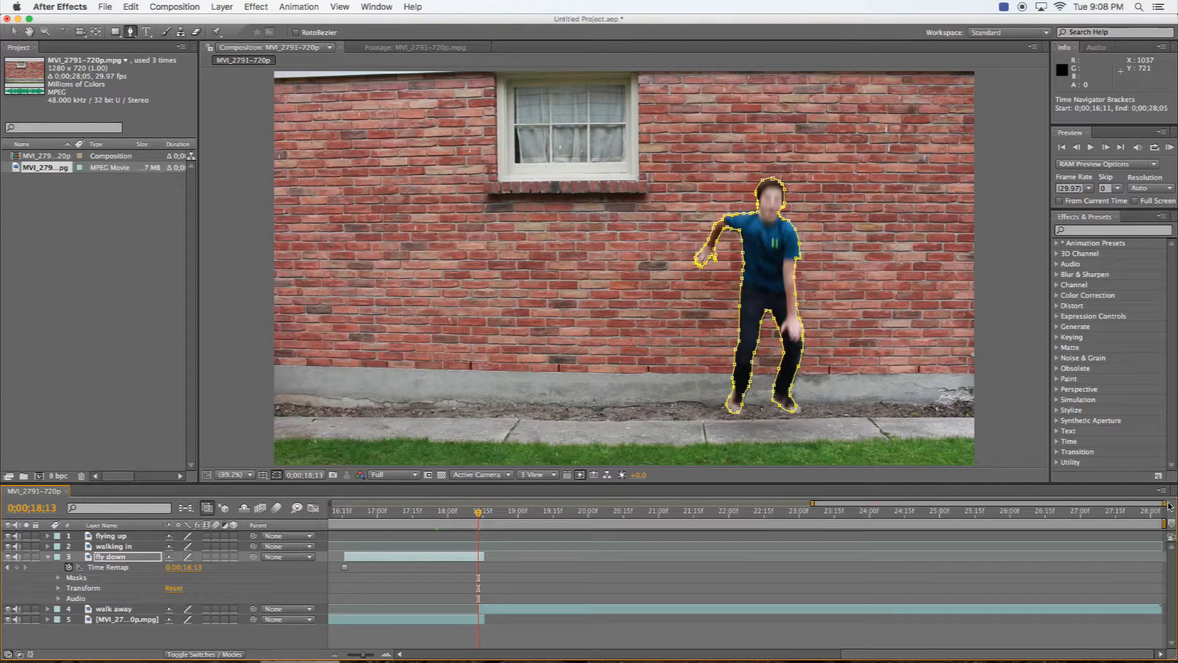
{"action": "left_click_drag", "start_coordinate": [1164, 504], "coordinate": [895, 504]}
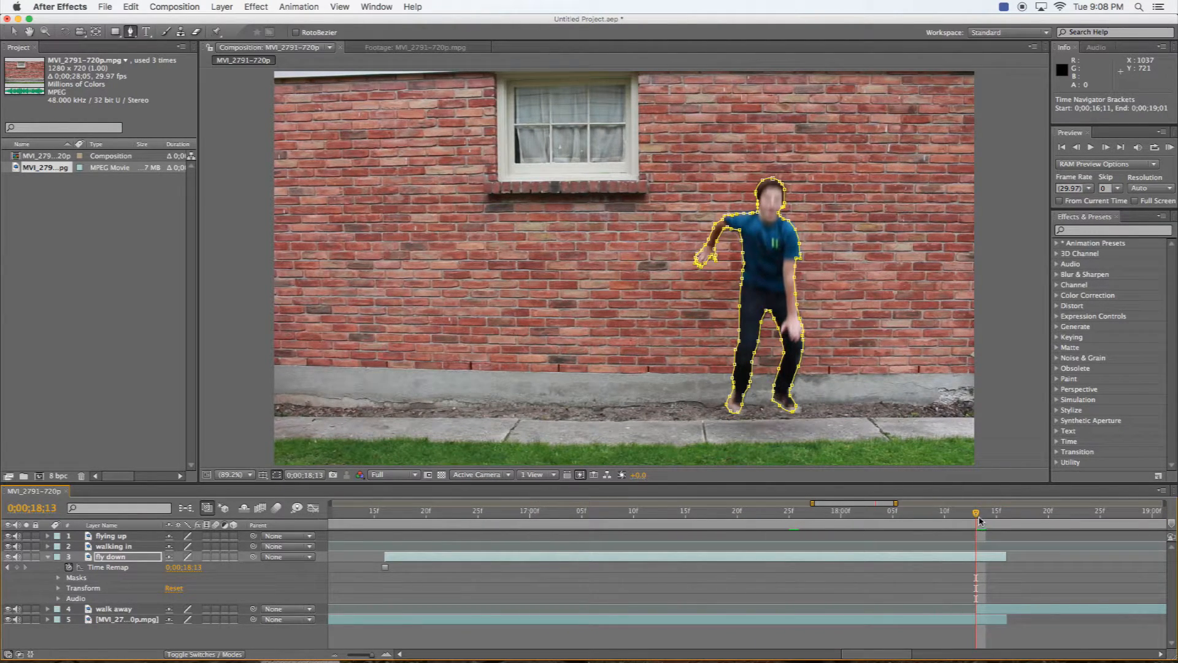
{"action": "left_click_drag", "start_coordinate": [980, 523], "coordinate": [955, 560]}
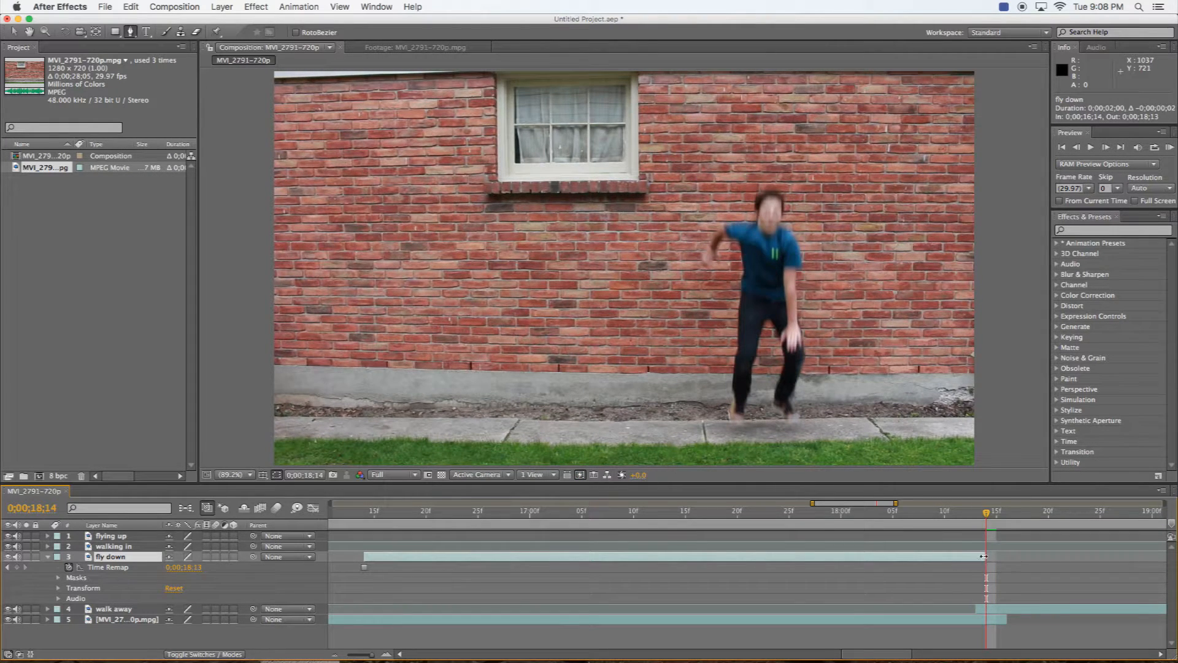
Step: Start Position keyframing on the fly down layer with a keyframe at 0;00;18;14, keeping the landing position
{"action": "mouse_move", "coordinate": [988, 520]}
{"action": "left_mouse_down"}
{"action": "mouse_move", "coordinate": [976, 515]}
{"action": "mouse_move", "coordinate": [1008, 517]}
{"action": "mouse_move", "coordinate": [986, 516]}
{"action": "left_mouse_up"}
{"action": "left_click", "coordinate": [58, 588]}
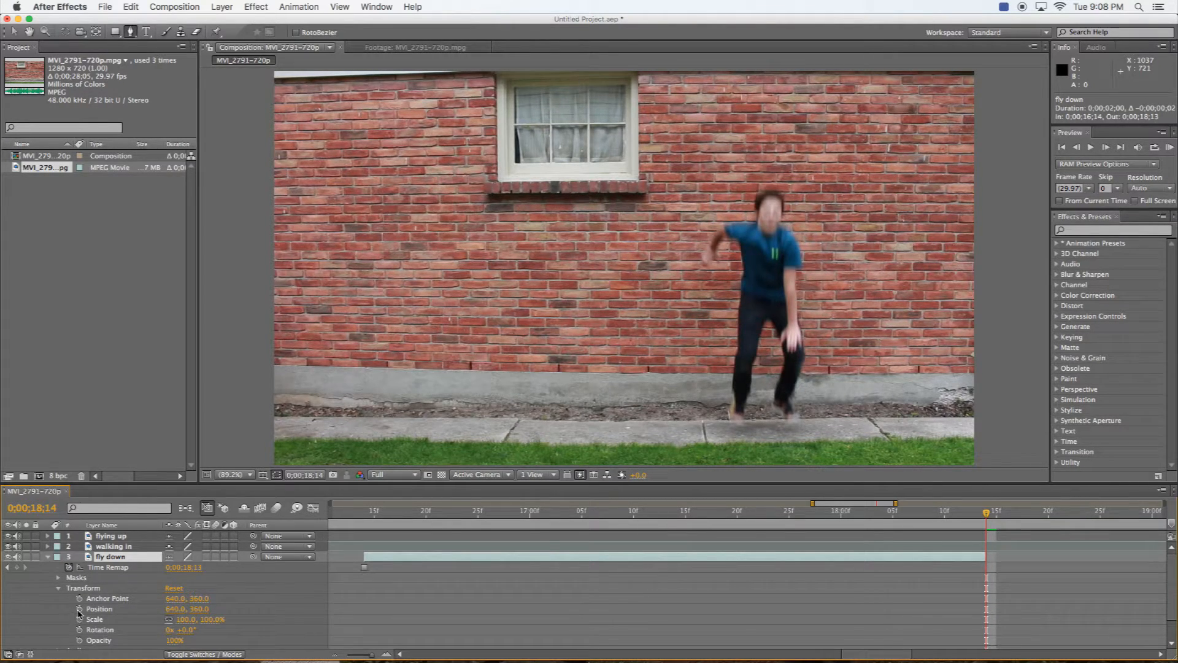
{"action": "left_click", "coordinate": [78, 609]}
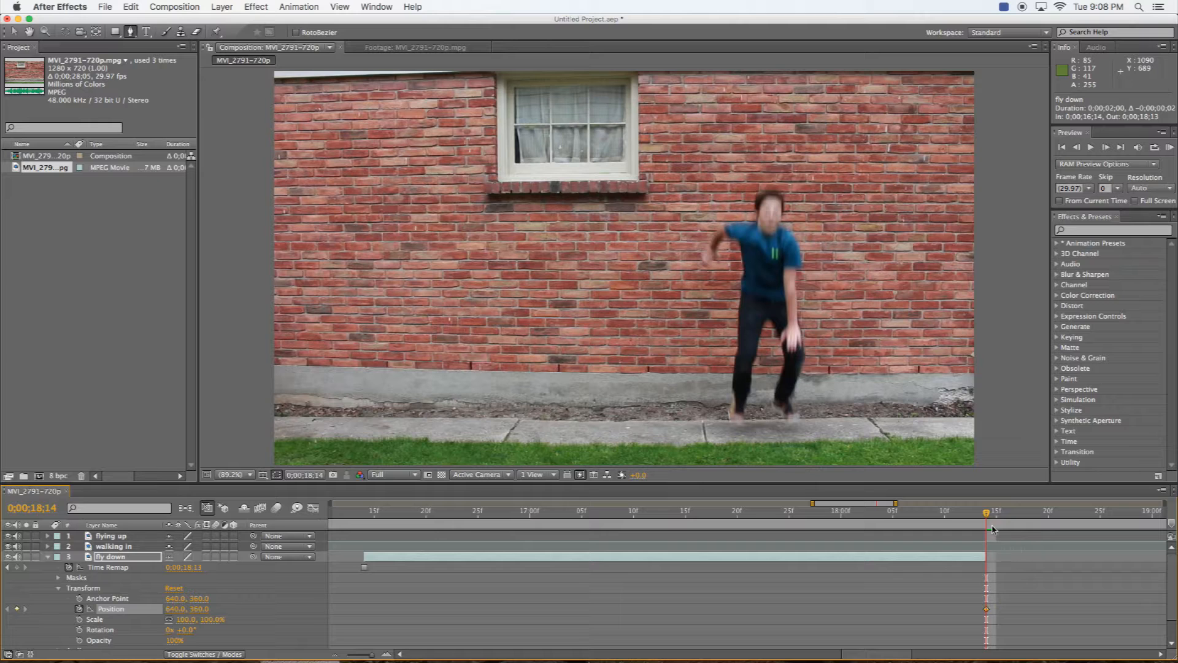
Step: At 0;00;17;15, move the masked man straight up out of the frame to Position 640.0, -270.3 and check the descent
{"action": "left_click_drag", "start_coordinate": [986, 517], "coordinate": [685, 511]}
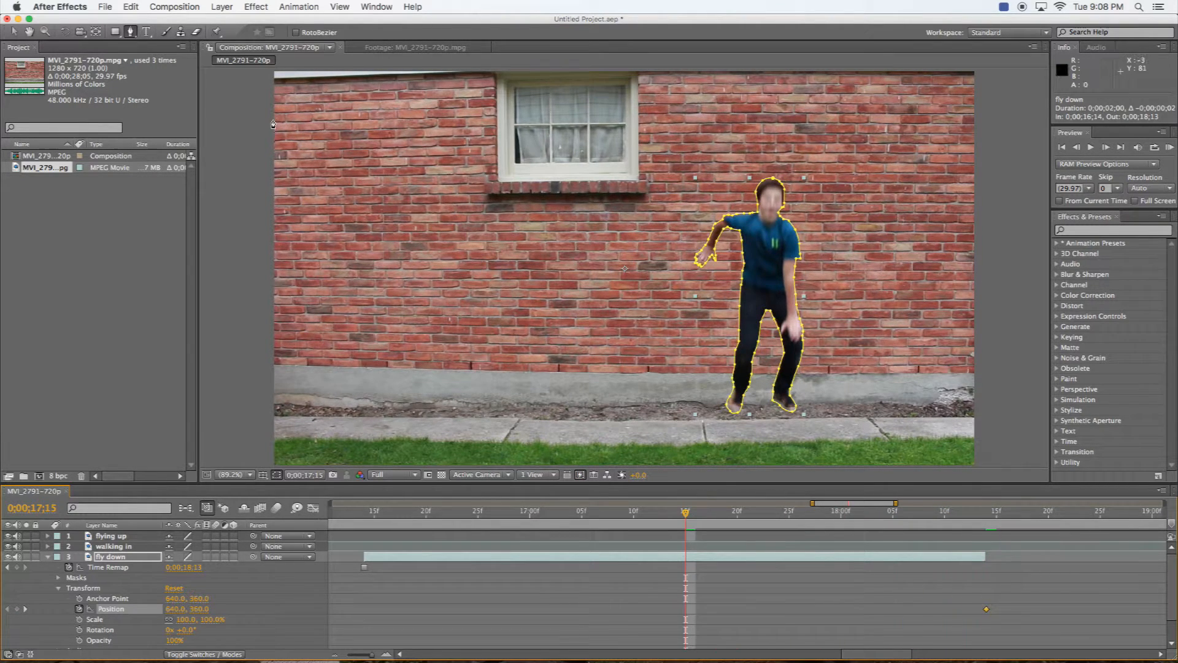
{"action": "left_click", "coordinate": [12, 32]}
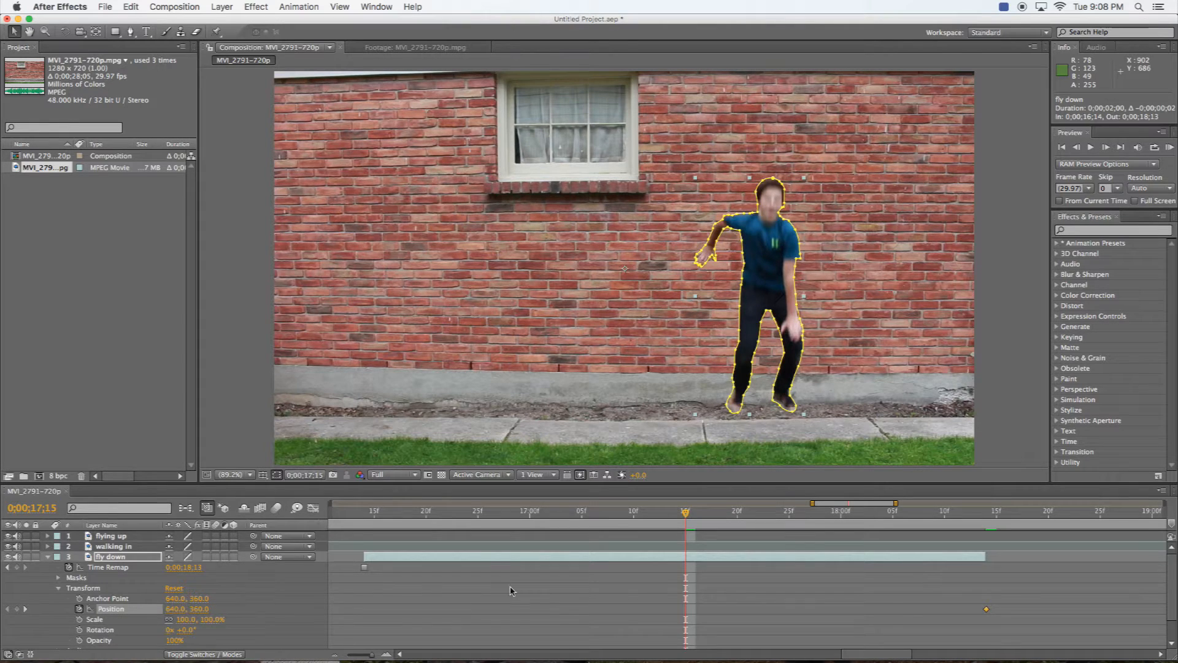
{"action": "scroll", "coordinate": [497, 586], "scroll_direction": "down", "scroll_amount": 2}
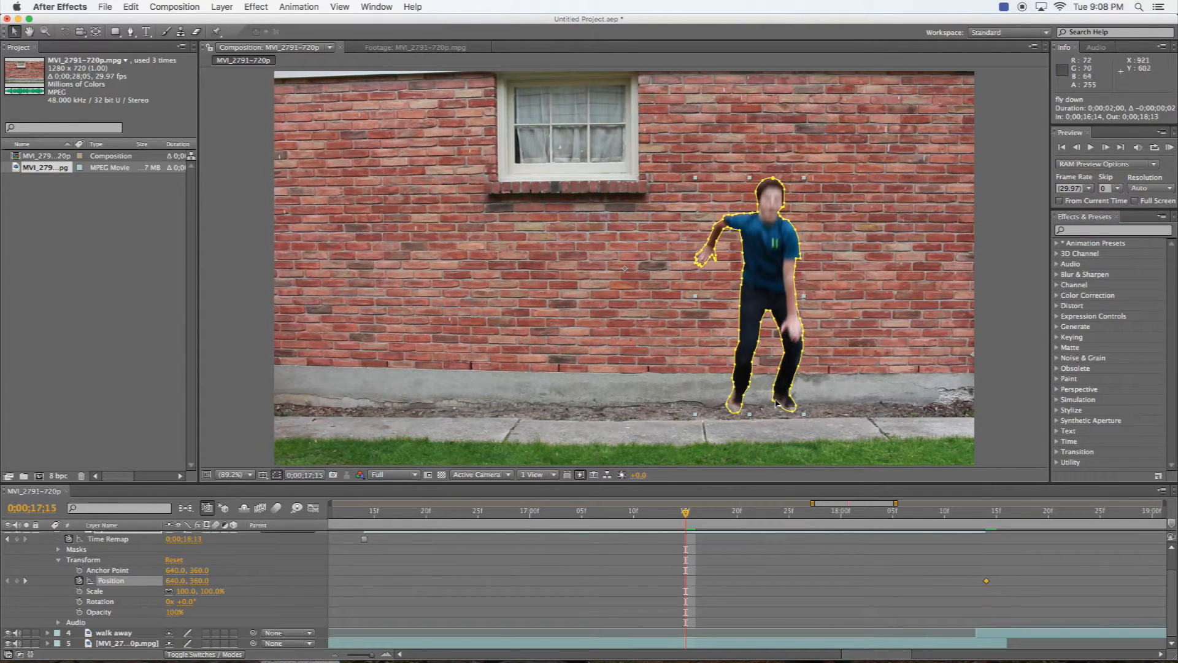
{"action": "left_click_drag", "start_coordinate": [737, 405], "coordinate": [737, 59]}
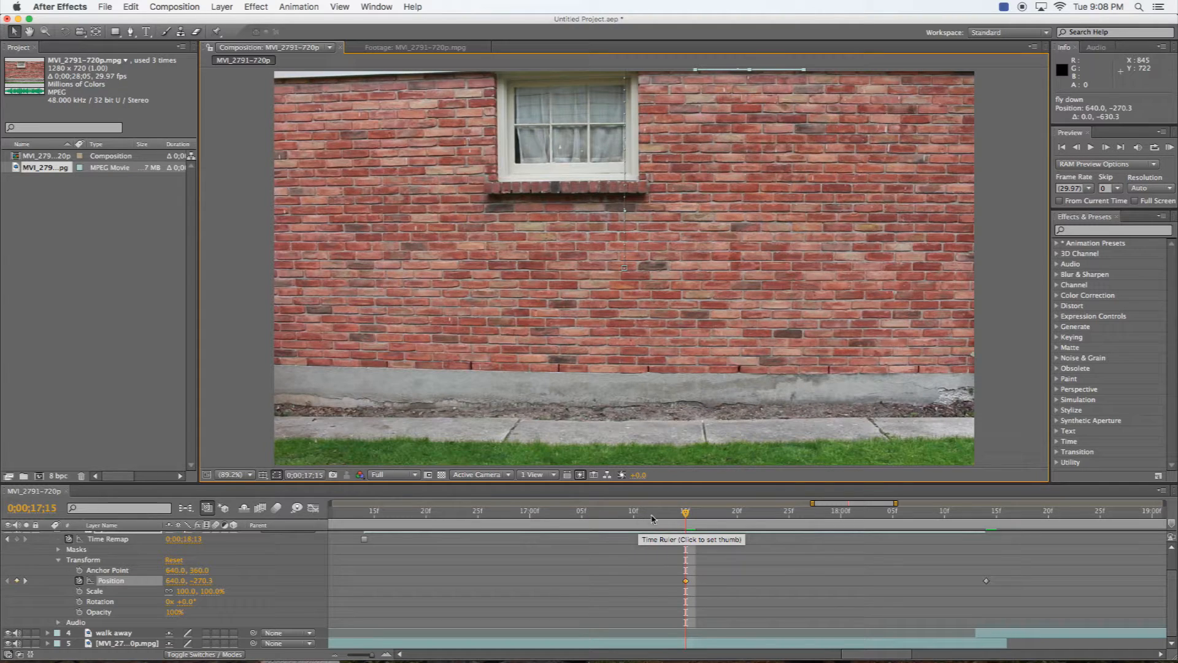
{"action": "left_click_drag", "start_coordinate": [663, 514], "coordinate": [710, 540]}
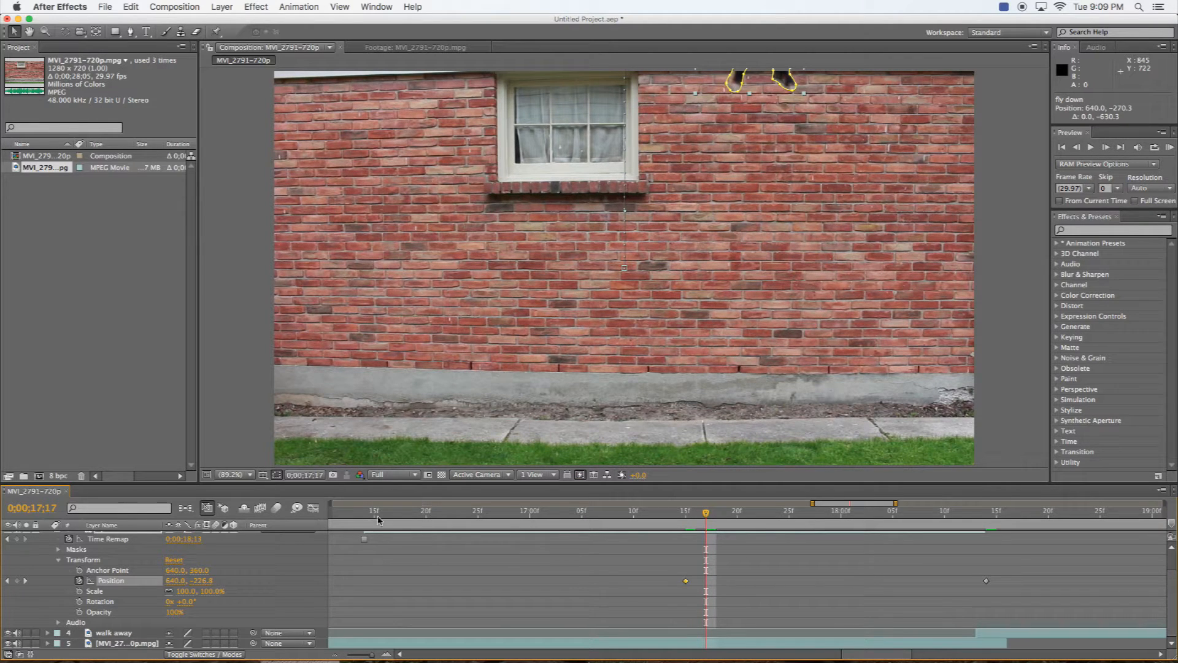
Step: Collapse the fly down properties, show the full timeline and trim the walking in layer's start to about 5 seconds
{"action": "scroll", "coordinate": [73, 573], "scroll_direction": "up", "scroll_amount": 3}
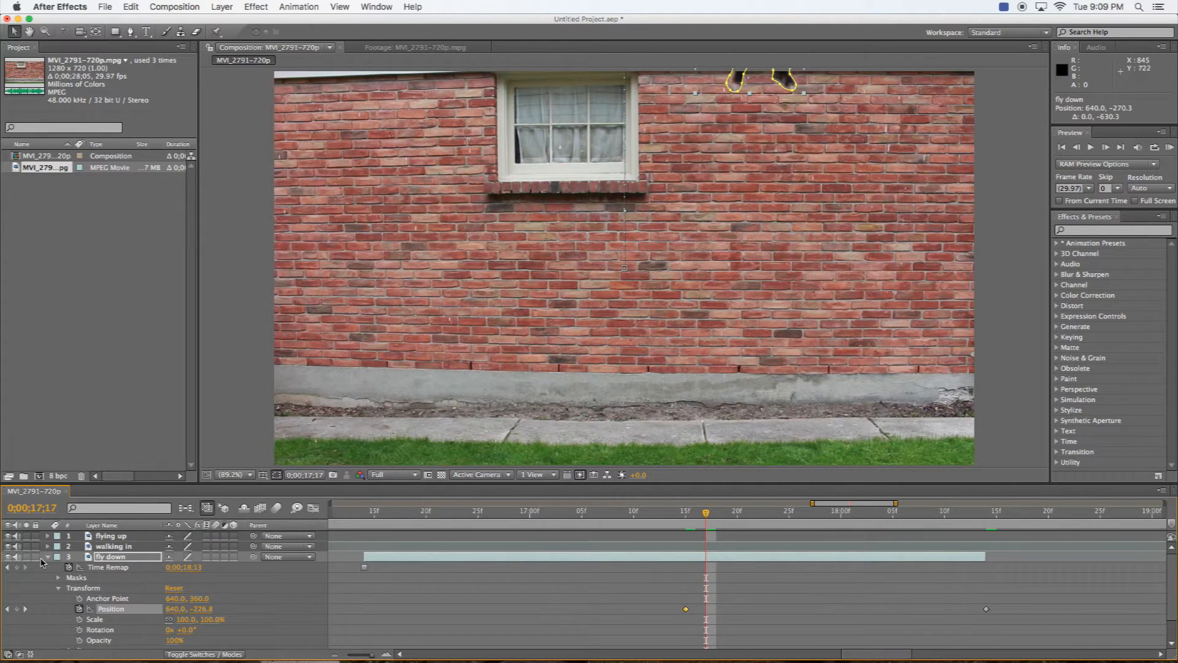
{"action": "left_click", "coordinate": [47, 557]}
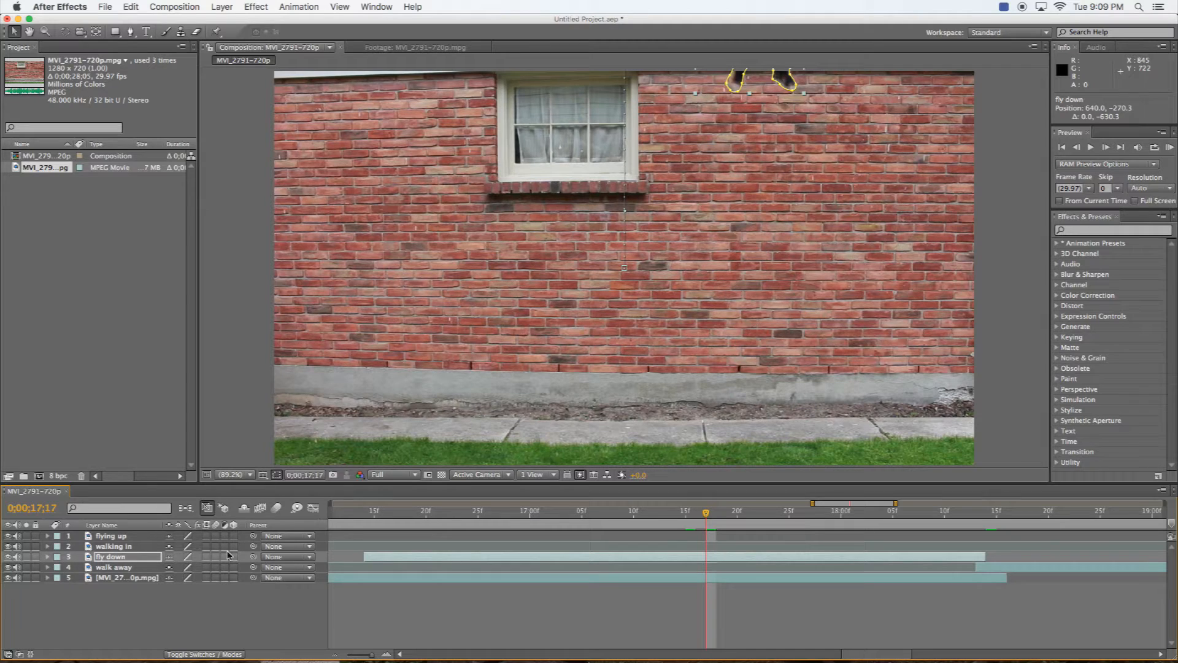
{"action": "left_click_drag", "start_coordinate": [813, 504], "coordinate": [331, 503]}
{"action": "left_click_drag", "start_coordinate": [902, 503], "coordinate": [1165, 504]}
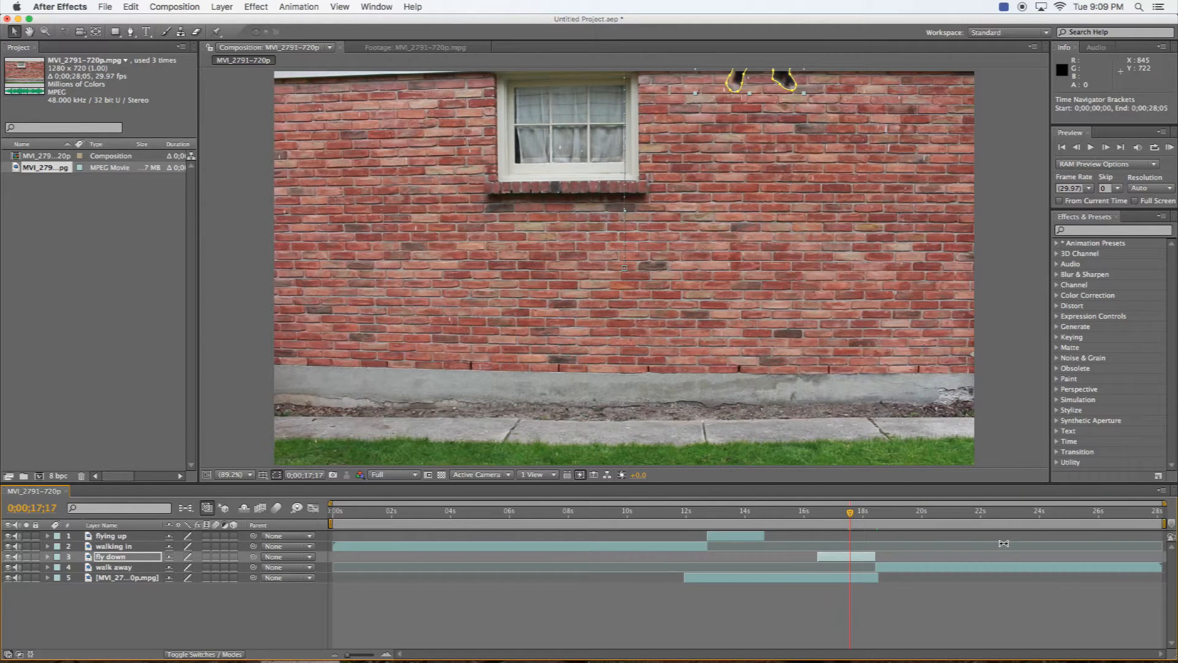
{"action": "left_click_drag", "start_coordinate": [352, 513], "coordinate": [482, 514]}
{"action": "left_click_drag", "start_coordinate": [334, 549], "coordinate": [482, 547]}
Step: Set the work area from 0;00;05;03 to 0;00;24;13 and trim the composition to it
{"action": "left_click_drag", "start_coordinate": [331, 524], "coordinate": [1056, 521]}
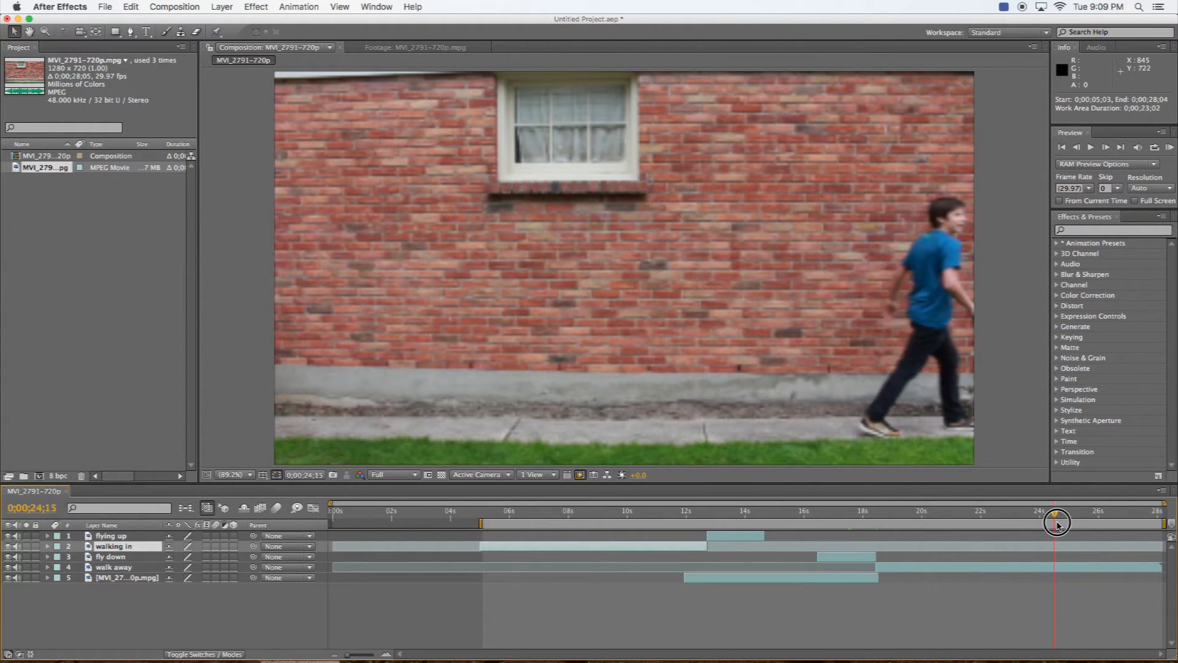
{"action": "left_click_drag", "start_coordinate": [1164, 524], "coordinate": [1054, 523]}
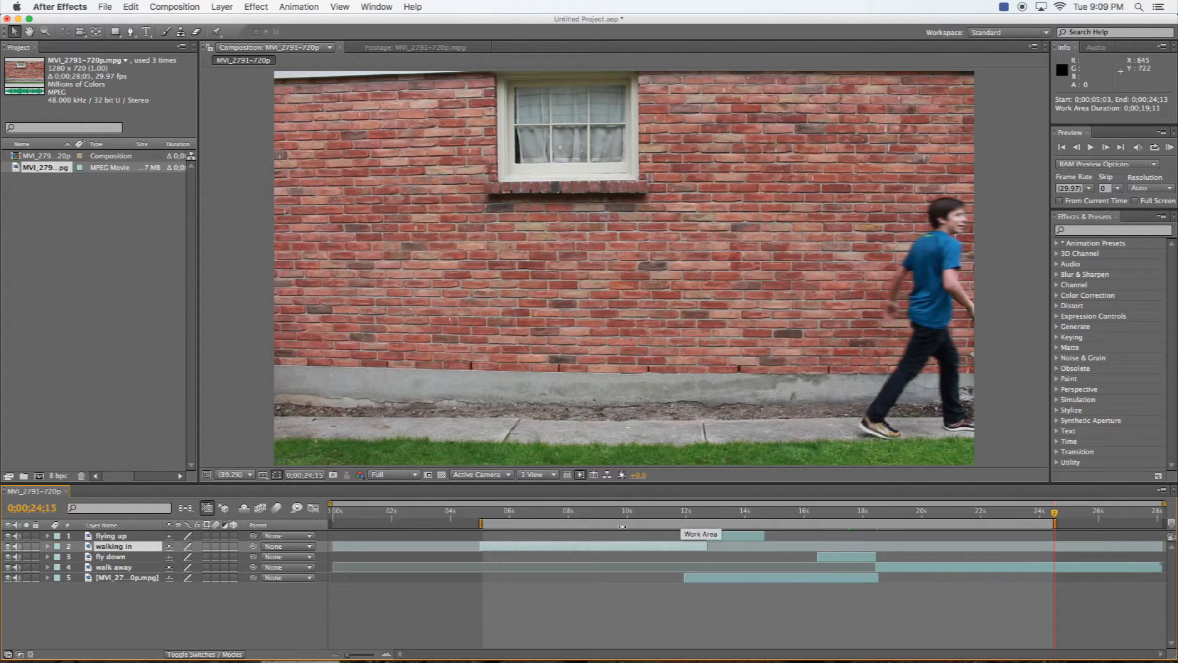
{"action": "right_click", "coordinate": [1031, 524]}
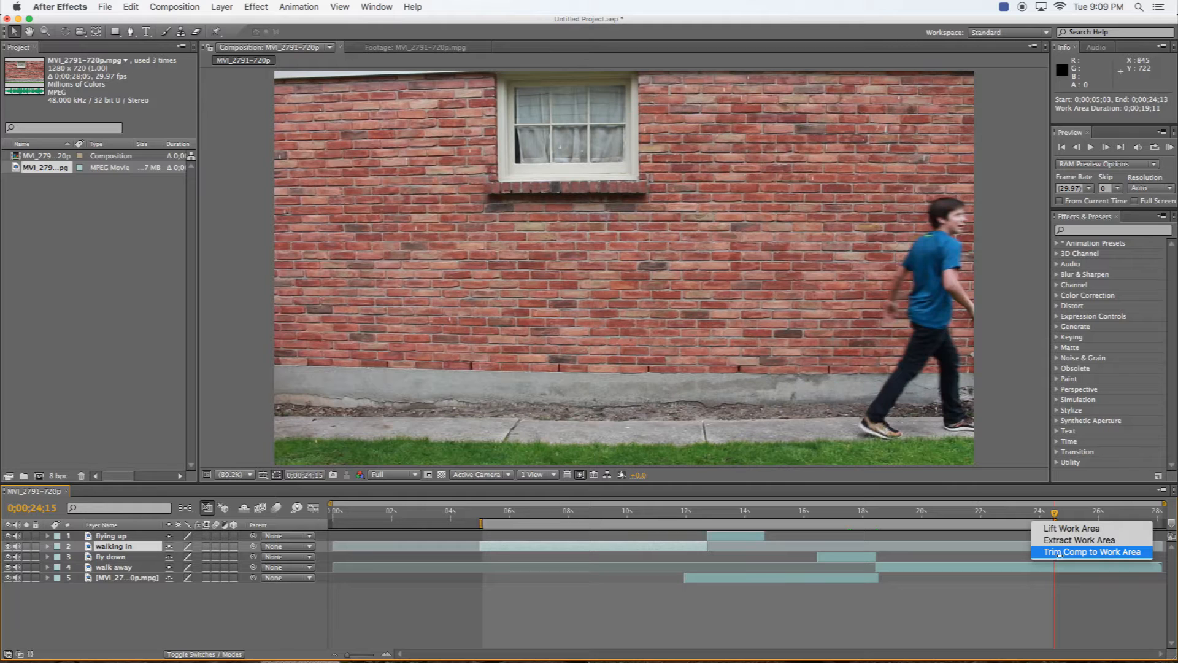
{"action": "left_click", "coordinate": [1084, 553]}
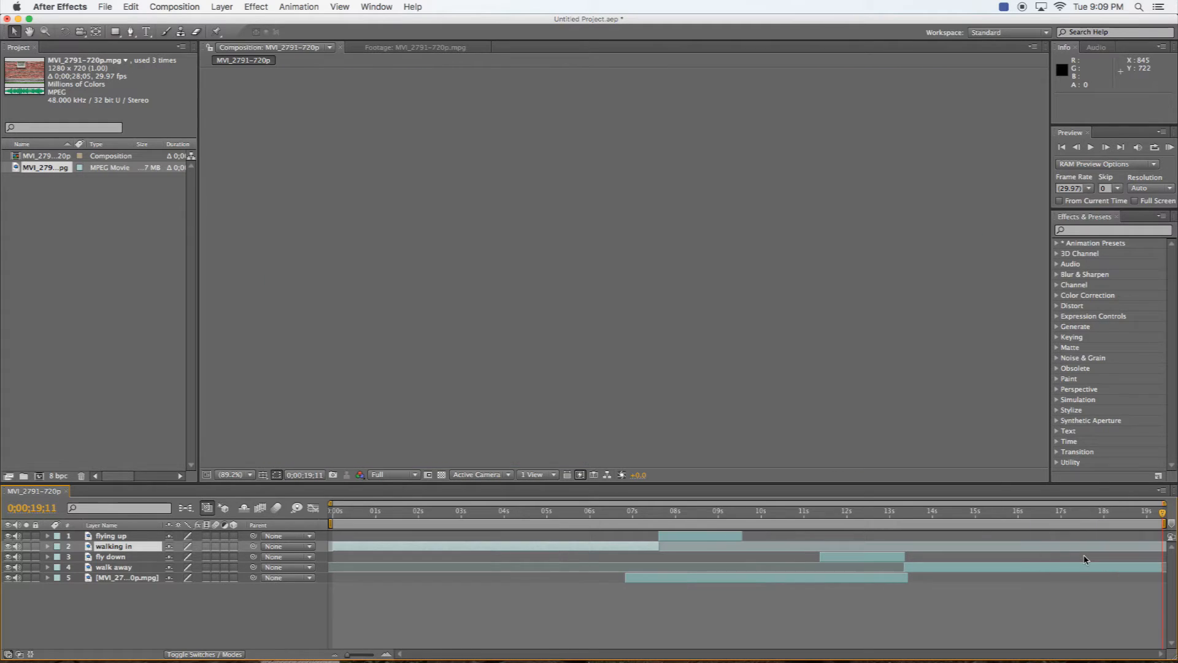
Step: Preview the trimmed composition, first with normal playback from around 3 seconds and again as a full RAM preview
{"action": "left_click_drag", "start_coordinate": [526, 518], "coordinate": [619, 518]}
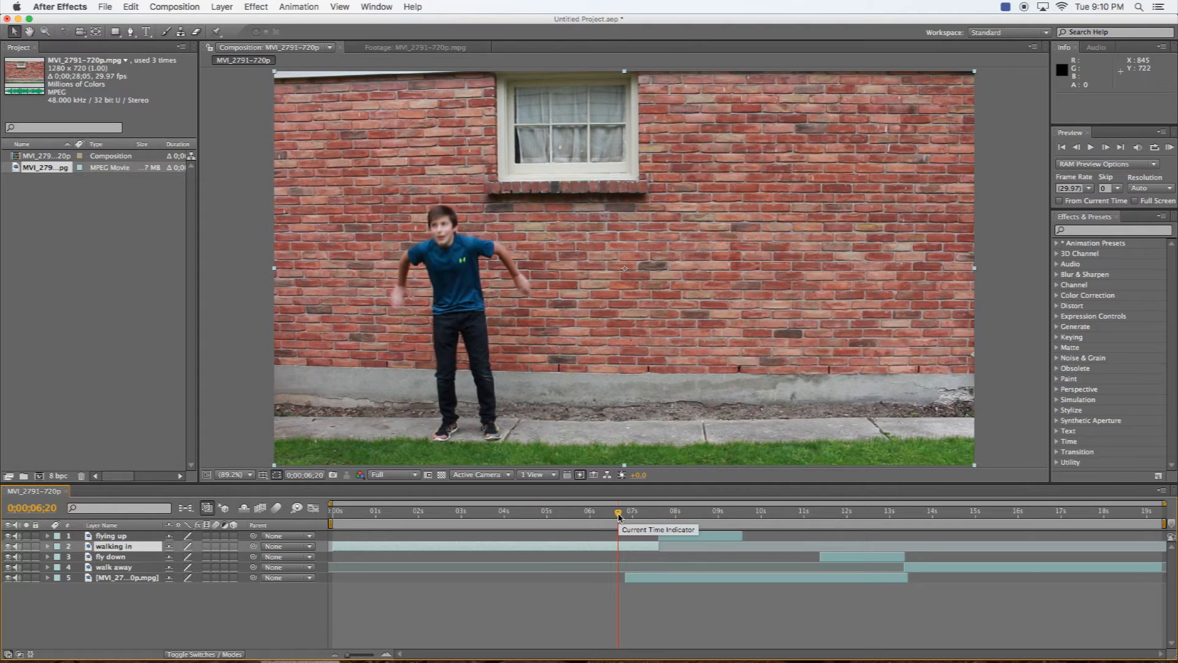
{"action": "left_click", "coordinate": [460, 518]}
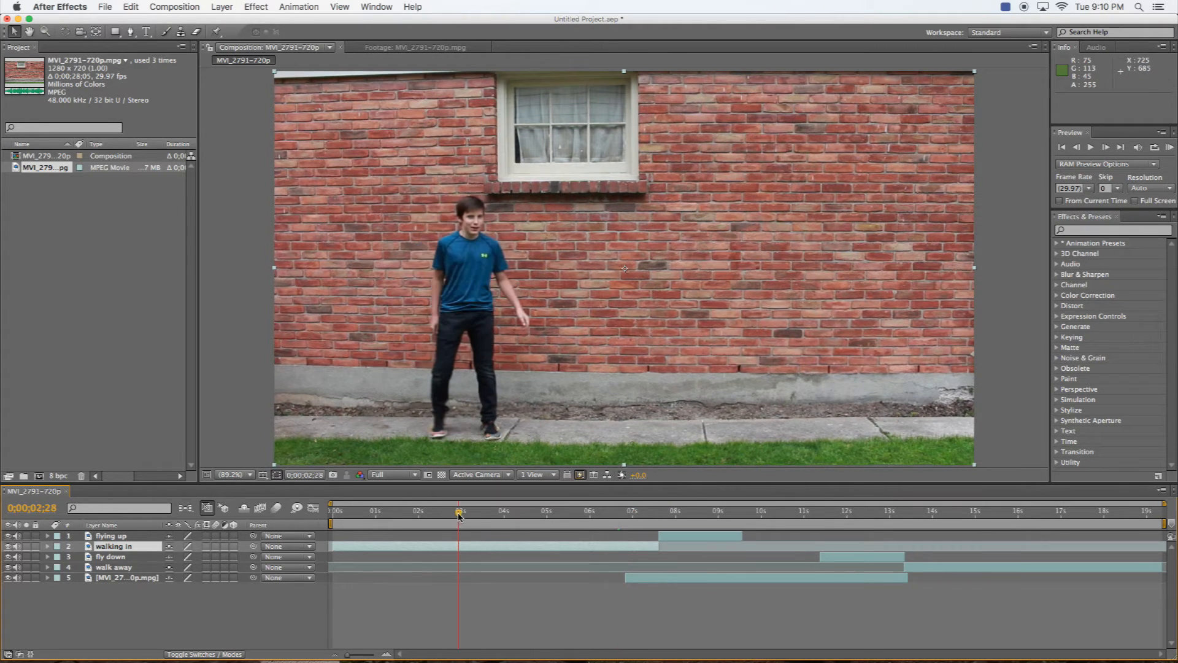
{"action": "left_click", "coordinate": [1091, 149]}
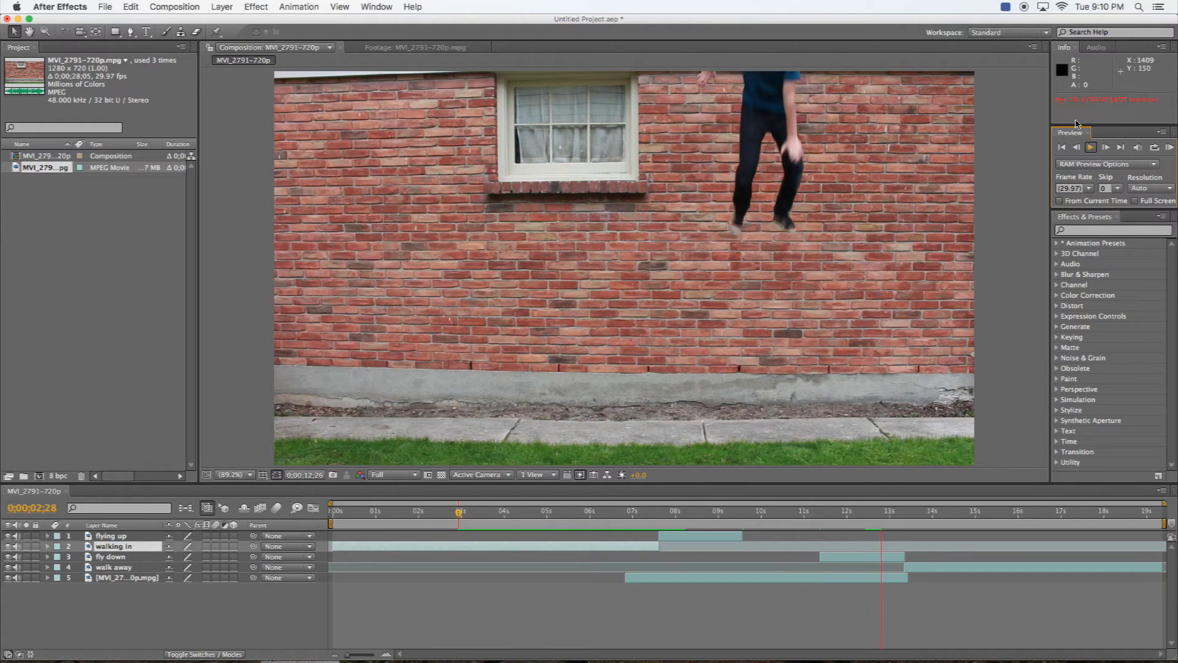
{"action": "left_click", "coordinate": [1076, 148]}
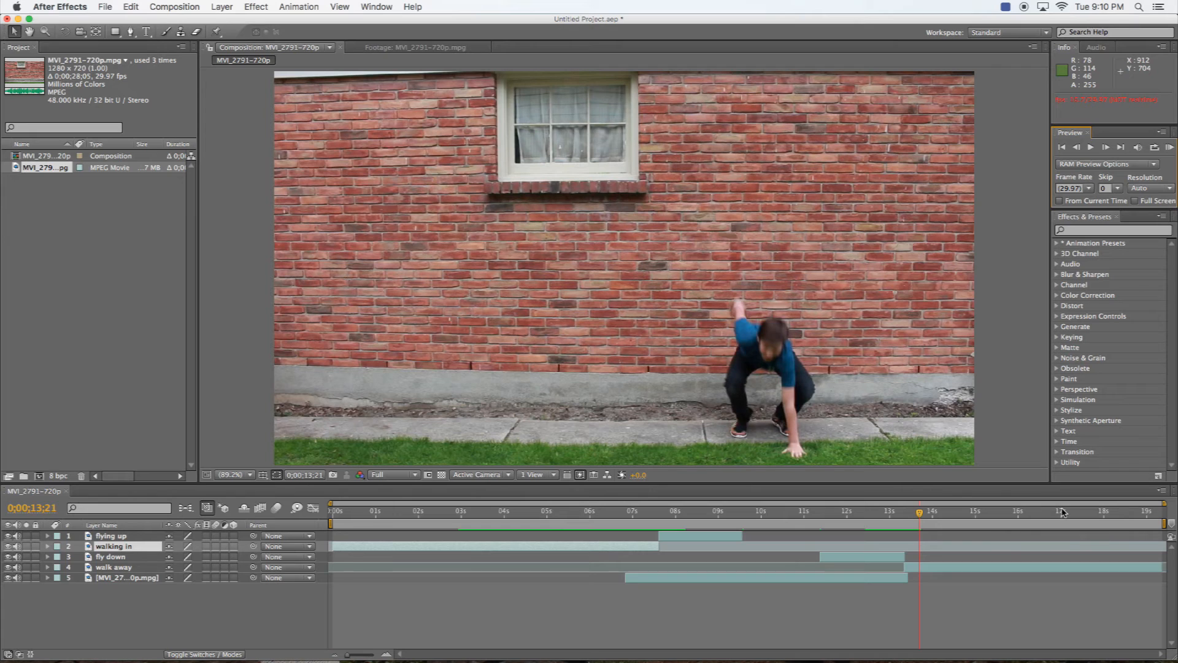
{"action": "left_click", "coordinate": [1169, 148]}
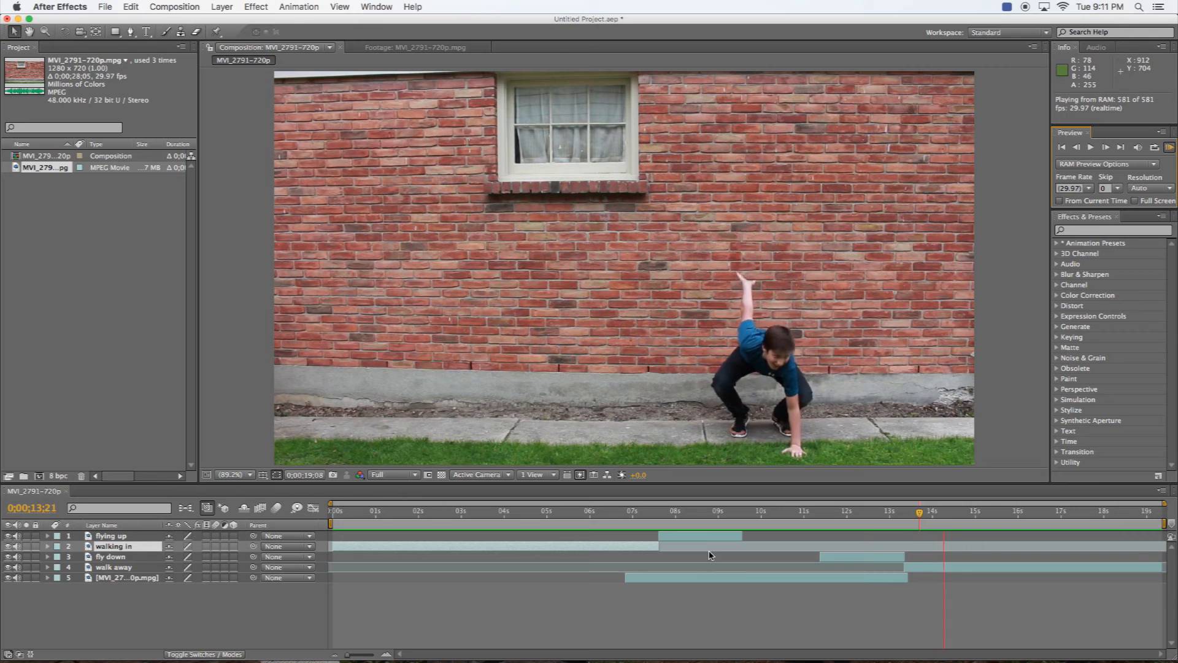
{"action": "key", "text": "space"}
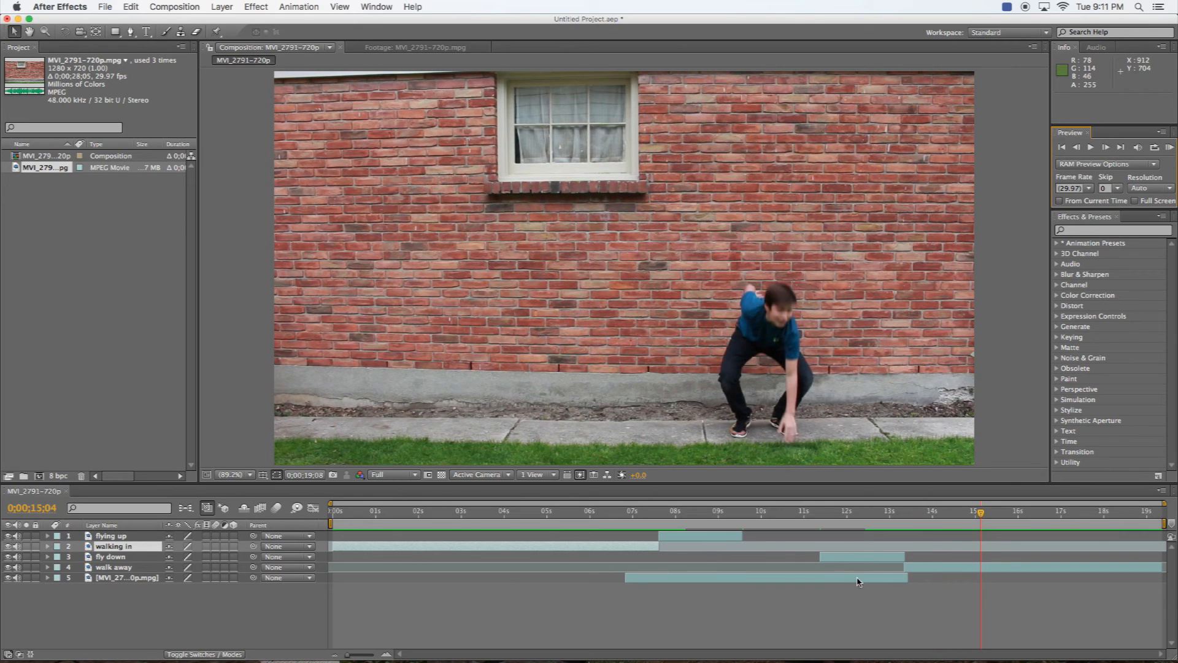